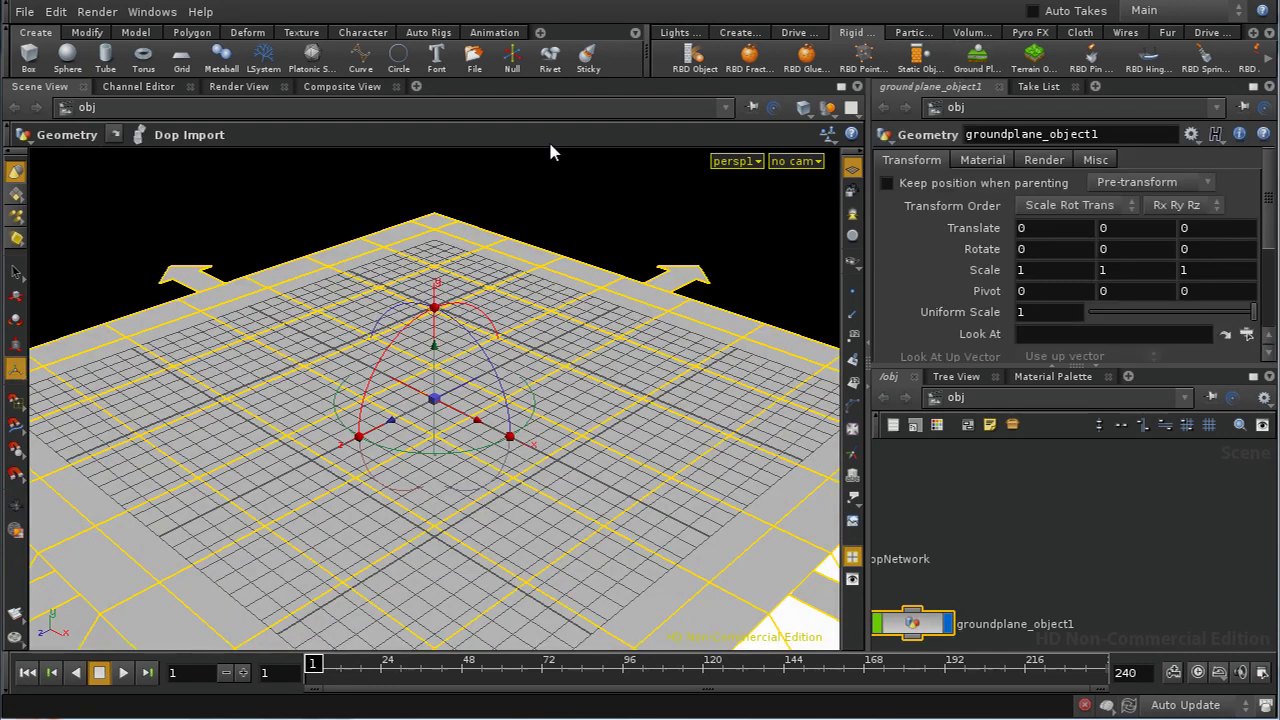
# Start a new box with the Create shelf's Box tool so the viewport awaits its placement
pyautogui.click(29, 55)
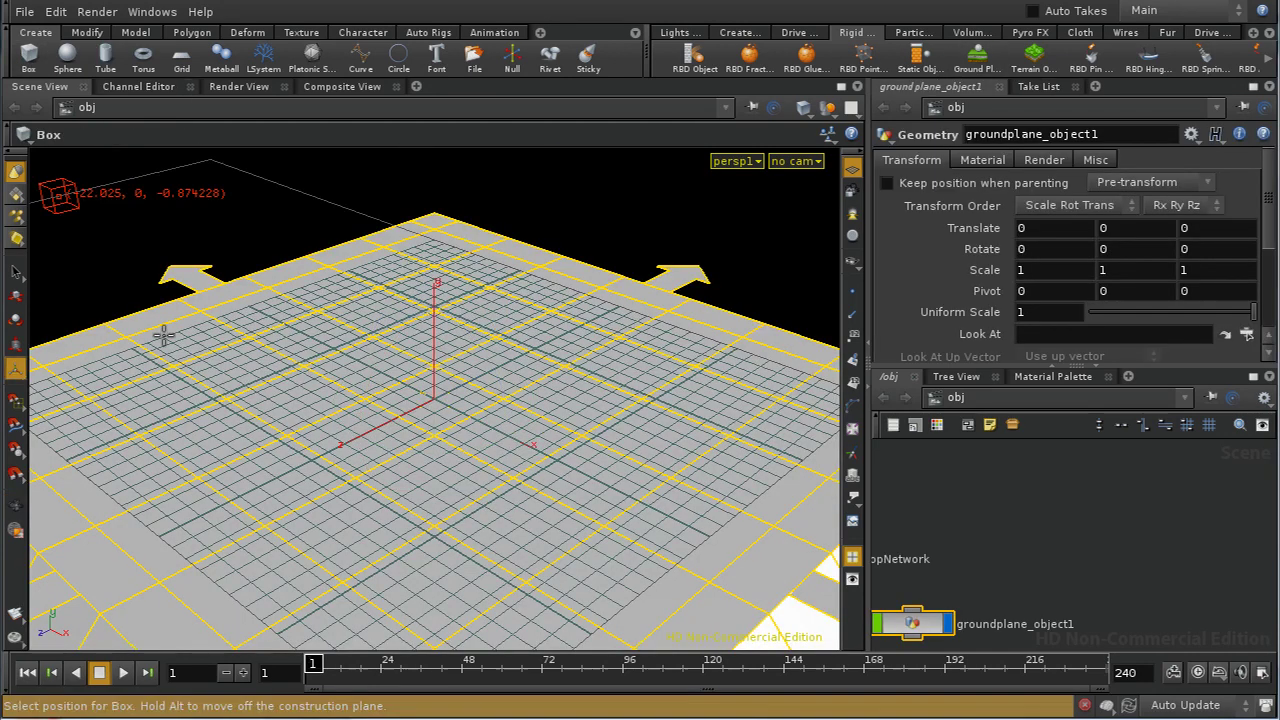
# Place the box at the origin and raise it to a Y translate of about 4.29
pyautogui.click(428, 400)
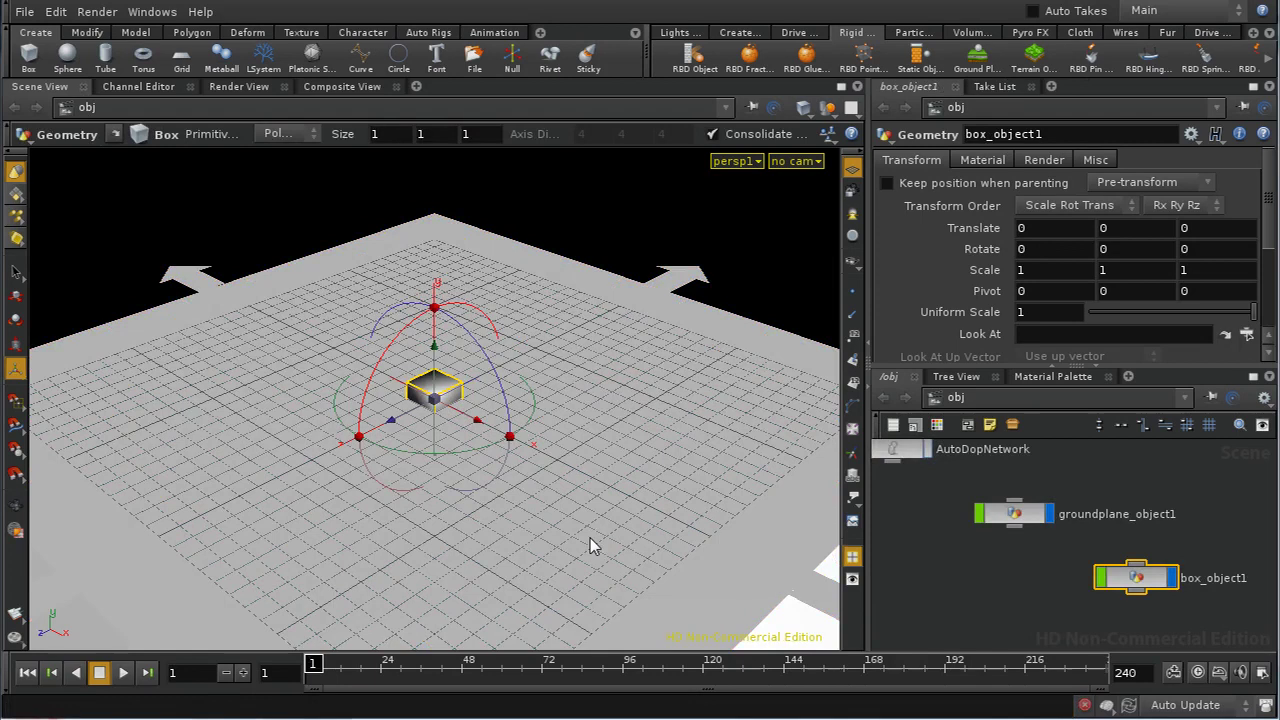
pyautogui.press('Return')
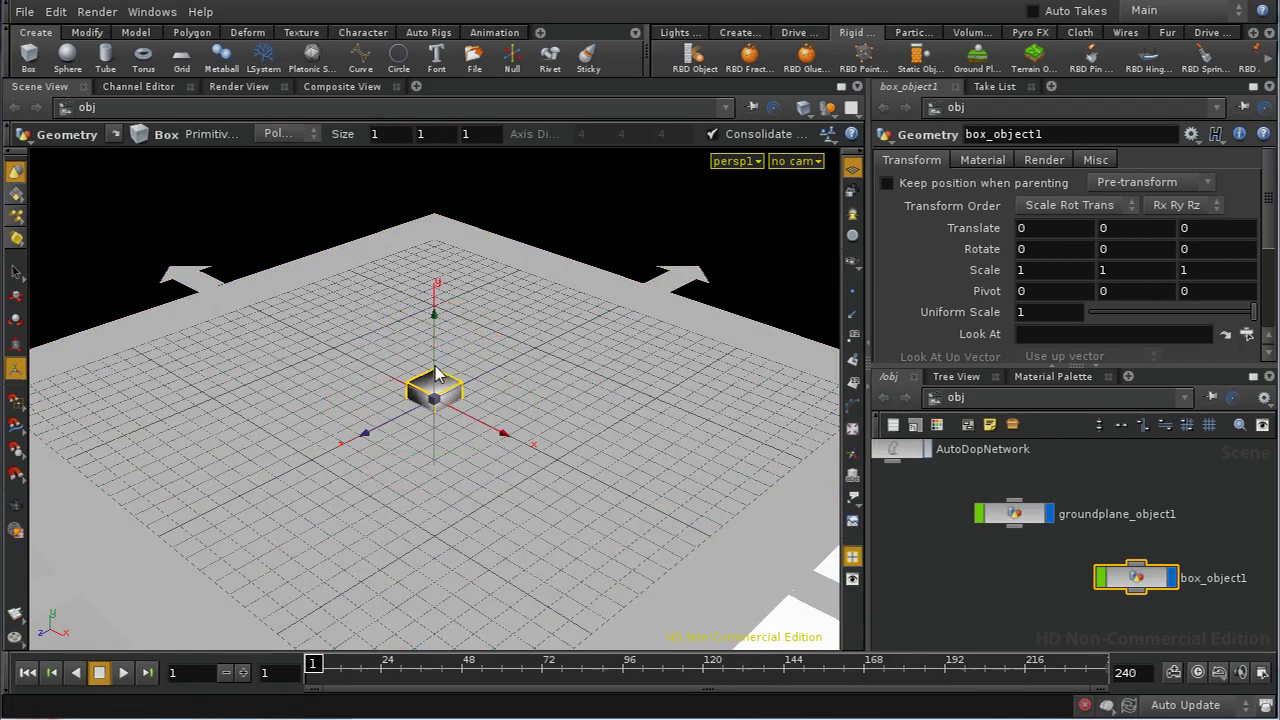
pyautogui.moveTo(440, 310); pyautogui.dragTo(440, 209)
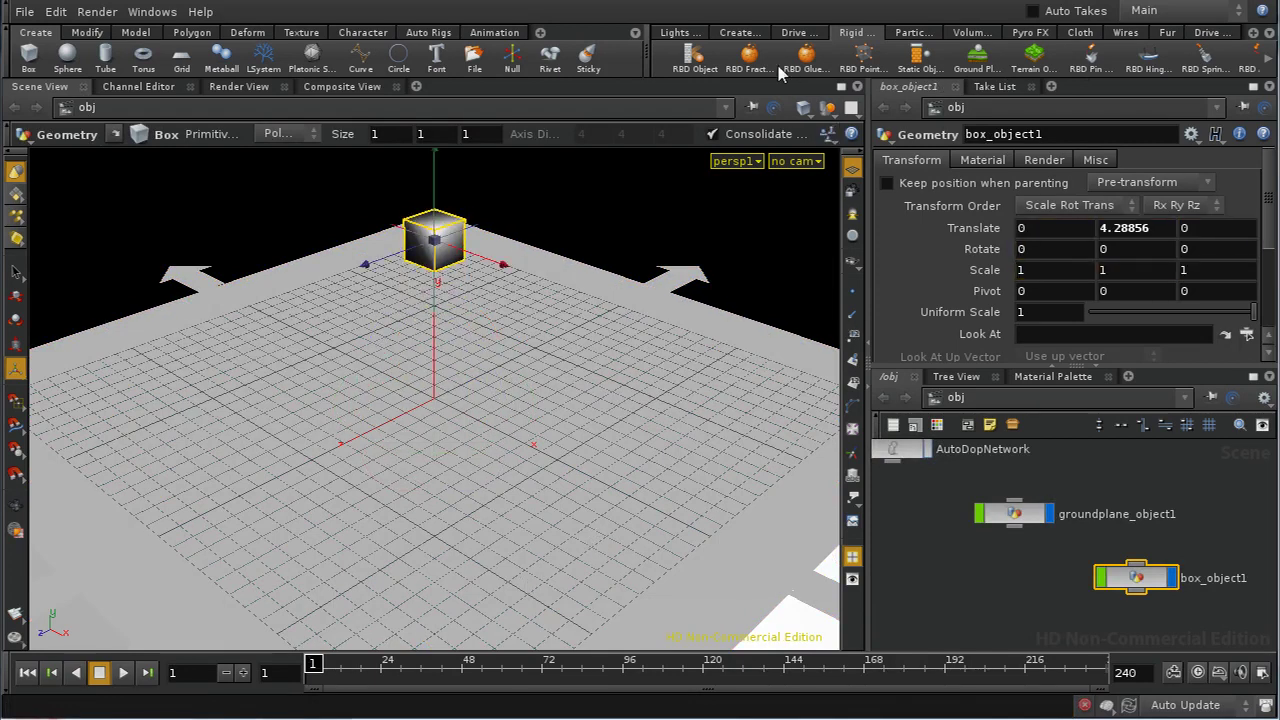
# Make the box an RBD Object, play it falling onto the ground, then rewind to frame 1
pyautogui.click(695, 60)
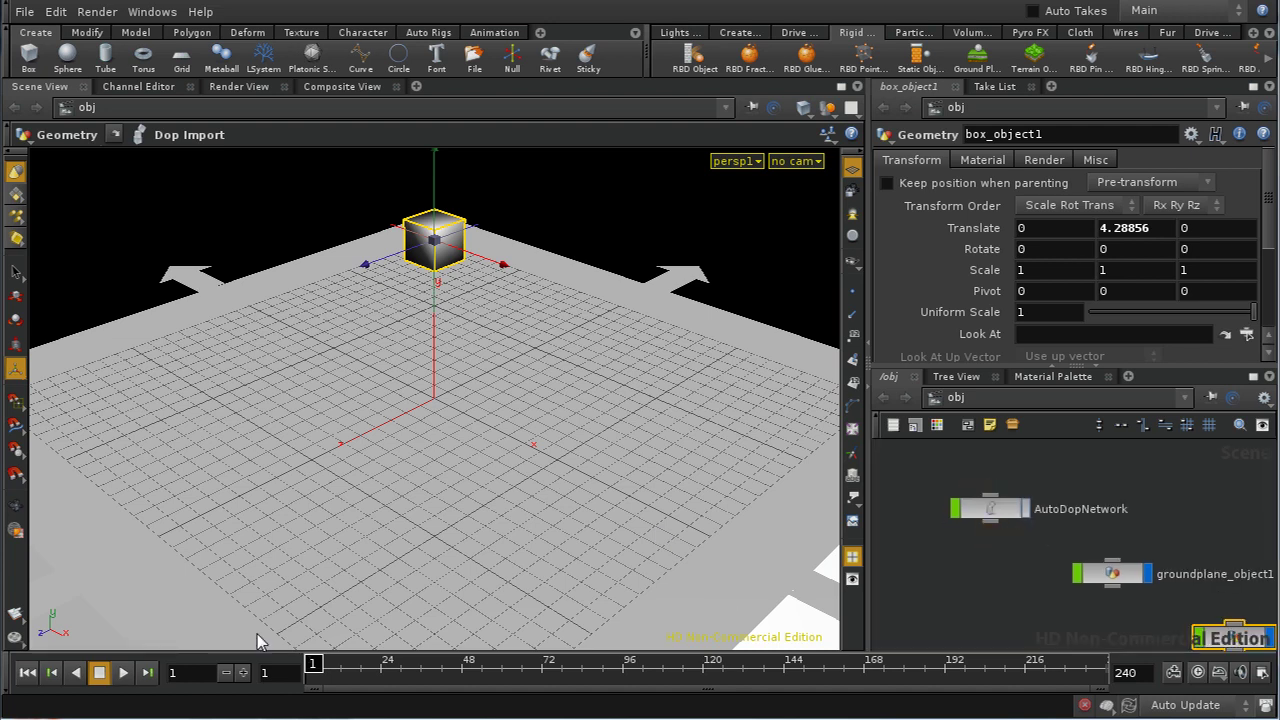
pyautogui.click(126, 674)
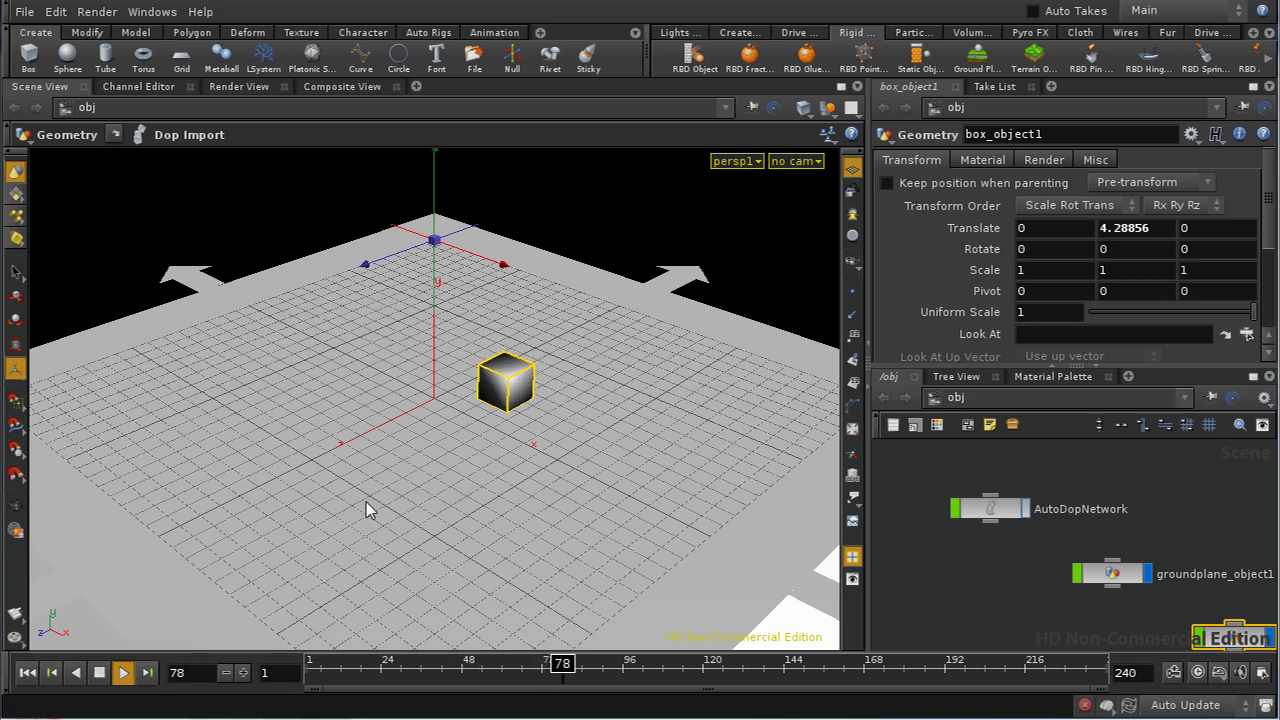
pyautogui.click(99, 673)
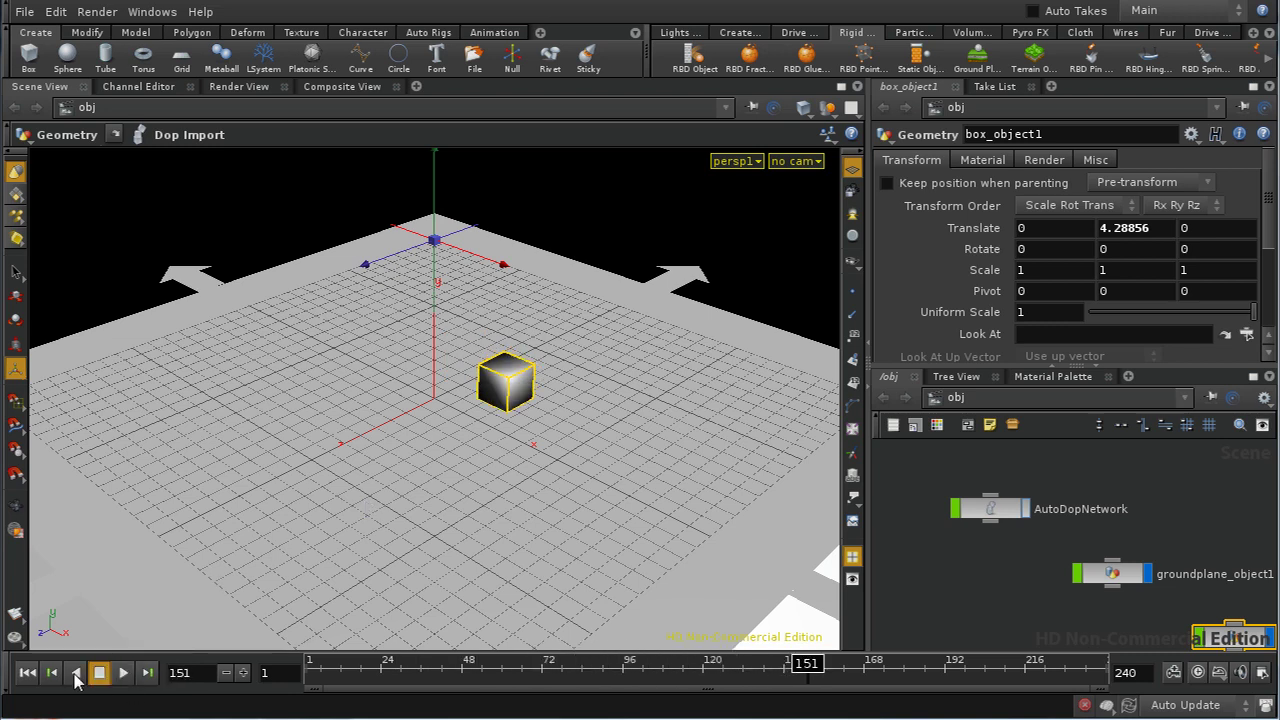
pyautogui.click(27, 672)
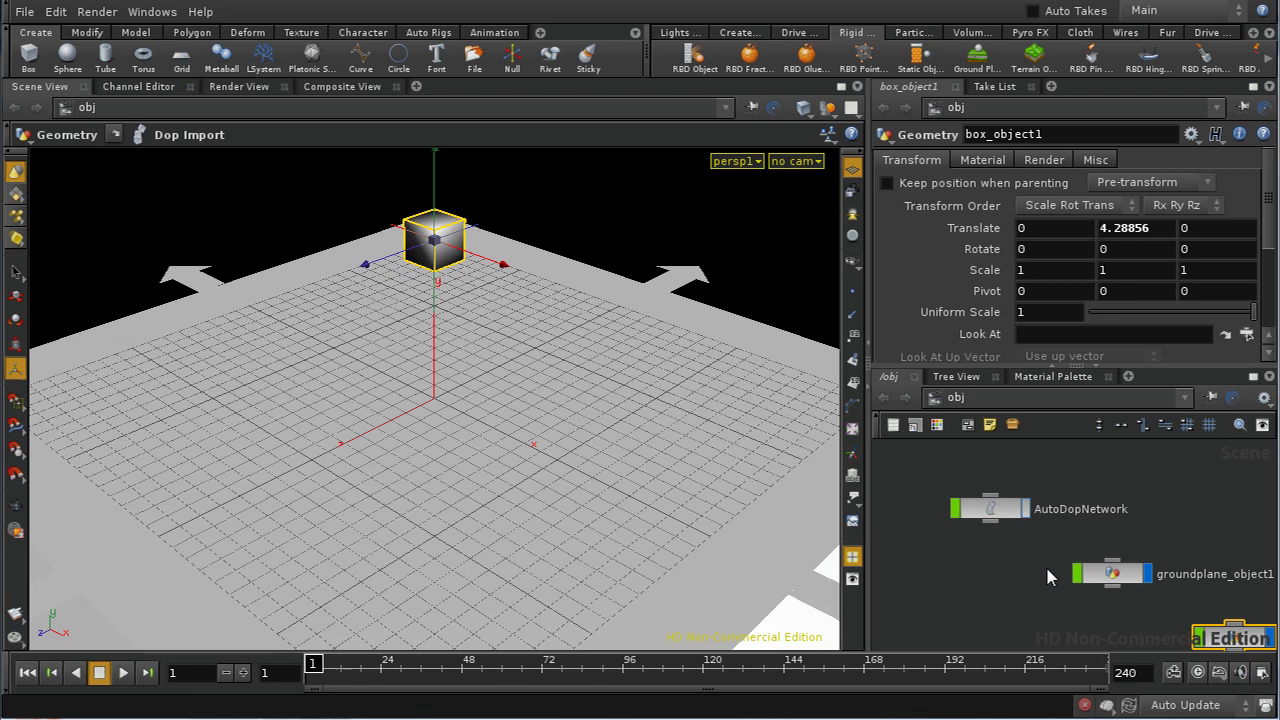
# Select the ground plane and box nodes, frame the network, and dive into AutoDopNetwork
pyautogui.moveTo(1037, 574); pyautogui.dragTo(1002, 553, button='middle')
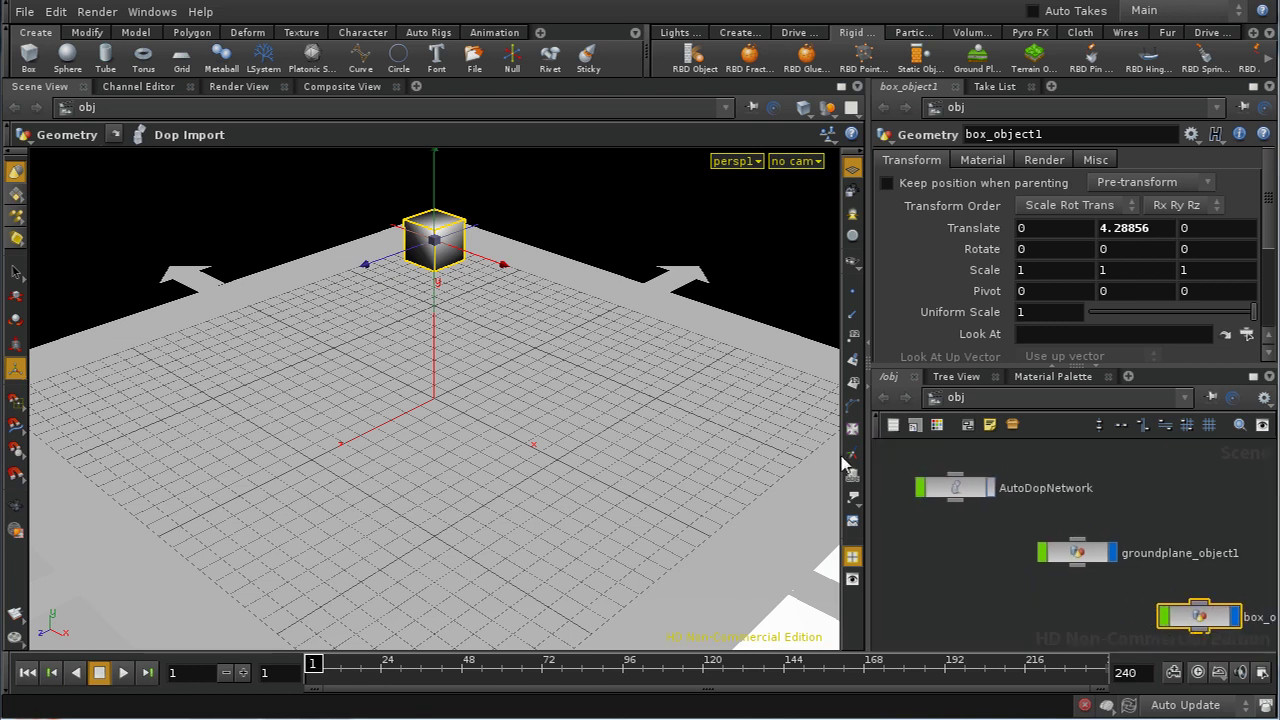
pyautogui.click(1090, 558)
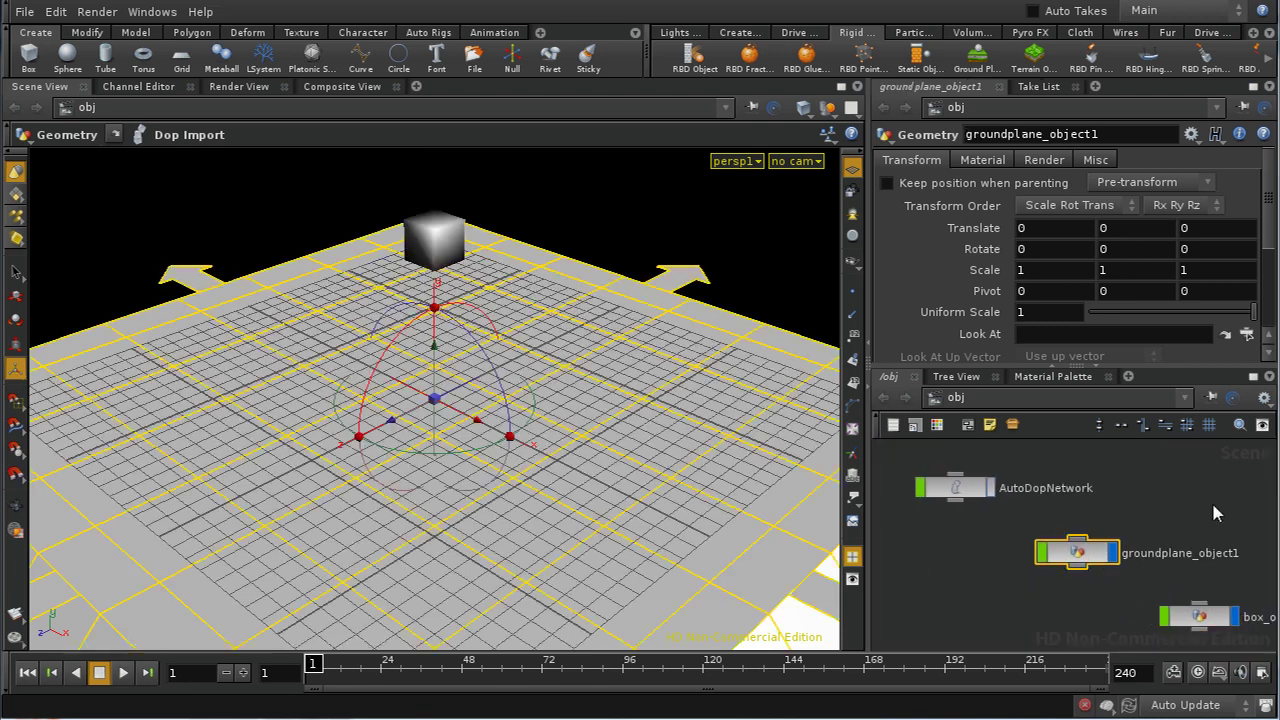
pyautogui.moveTo(1201, 545); pyautogui.dragTo(1029, 437, button='middle')
pyautogui.click(1026, 508)
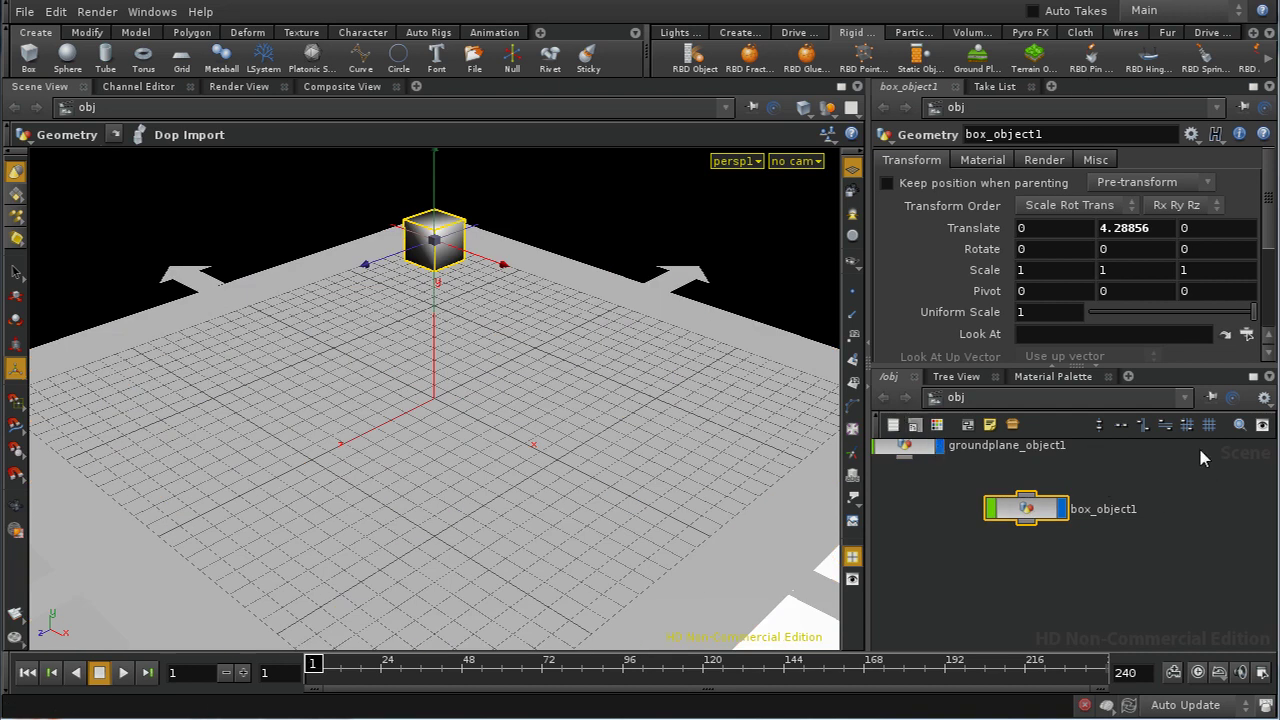
pyautogui.press('h')
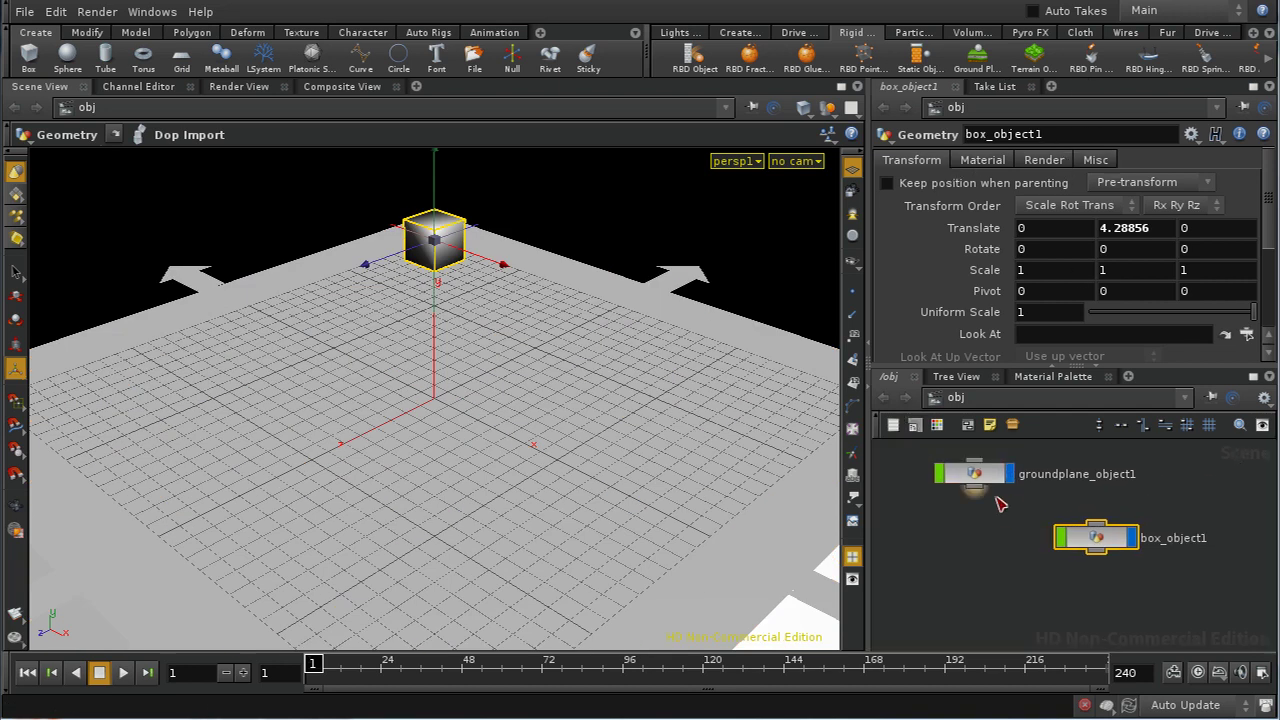
pyautogui.moveTo(1028, 569); pyautogui.dragTo(1198, 653, button='middle')
pyautogui.moveTo(975, 546); pyautogui.dragTo(1003, 564, button='middle')
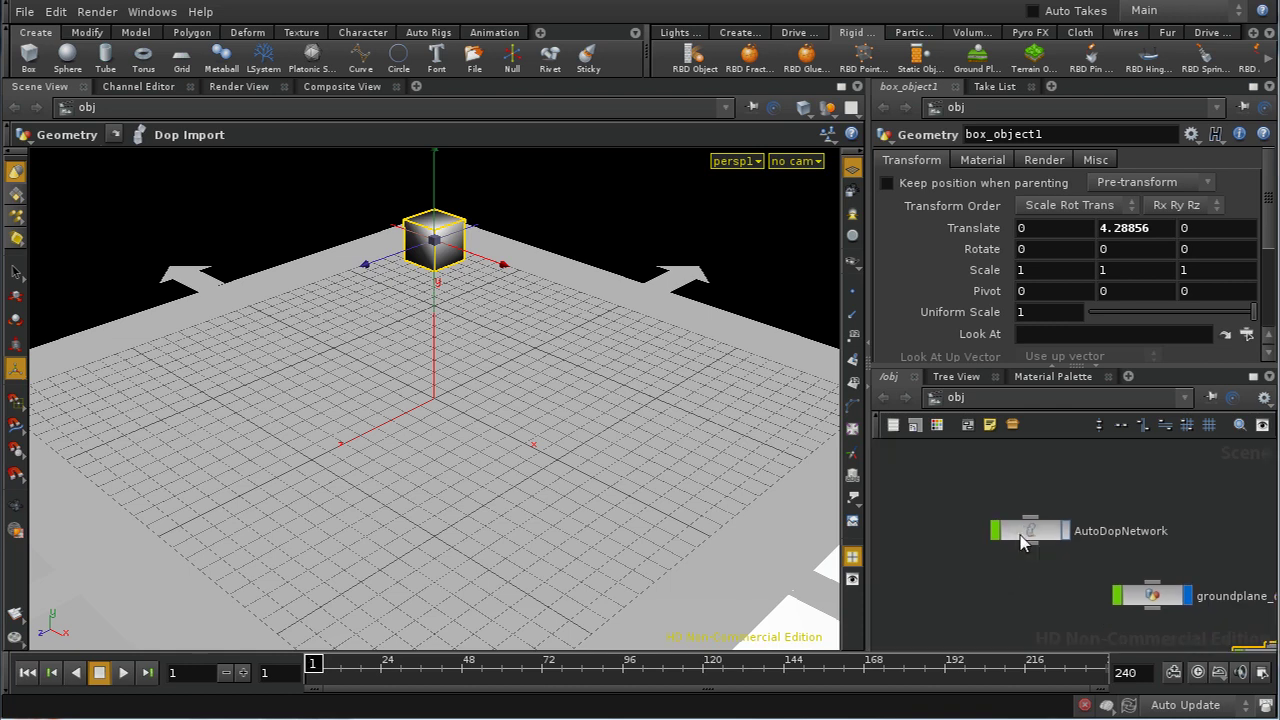
pyautogui.doubleClick(1024, 533)
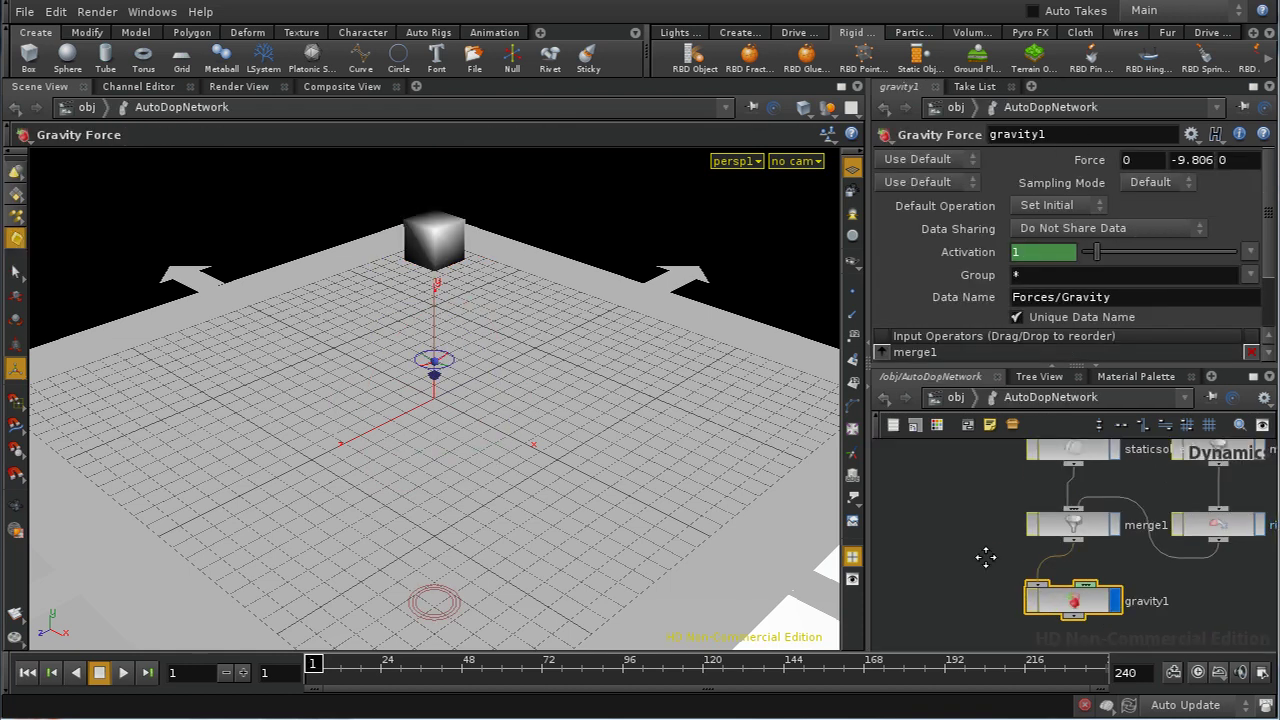
# Find the box_object1 node inside AutoDopNetwork and select it to show its RBD Object parameters
pyautogui.moveTo(986, 557); pyautogui.dragTo(1111, 593, button='middle')
pyautogui.moveTo(997, 535); pyautogui.dragTo(1032, 590, button='middle')
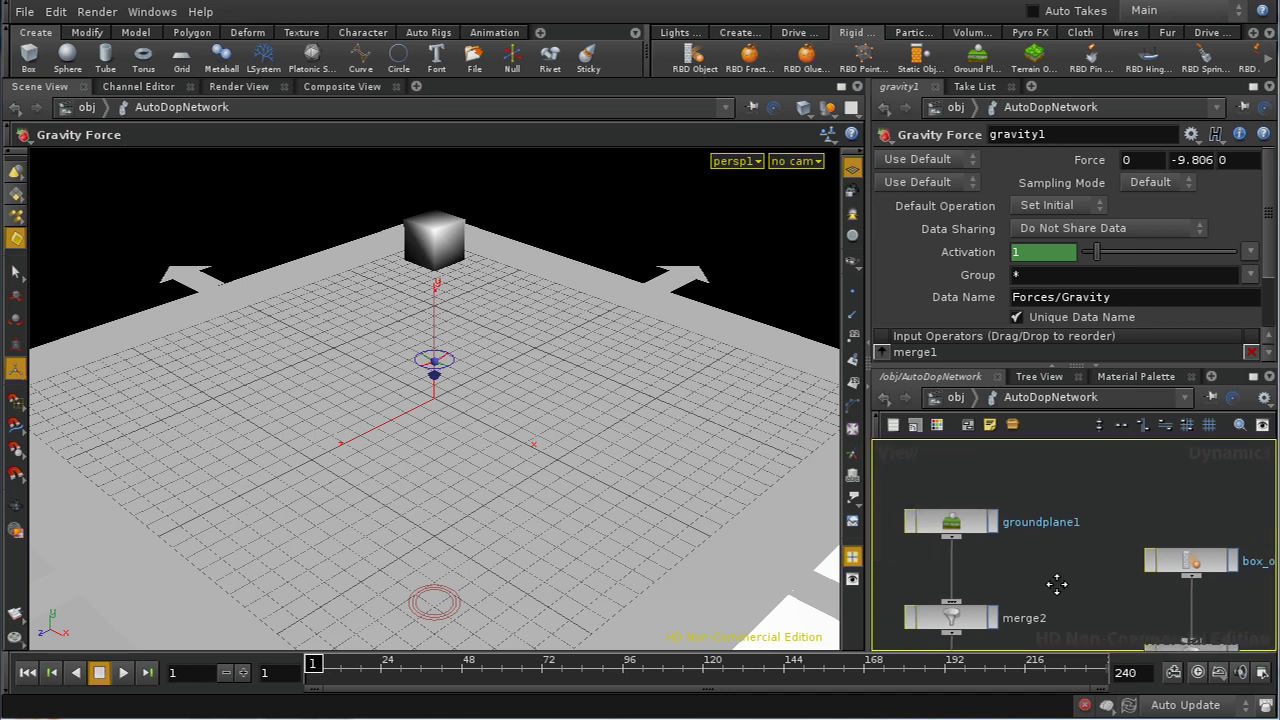
pyautogui.moveTo(1212, 600); pyautogui.dragTo(1103, 557, button='middle')
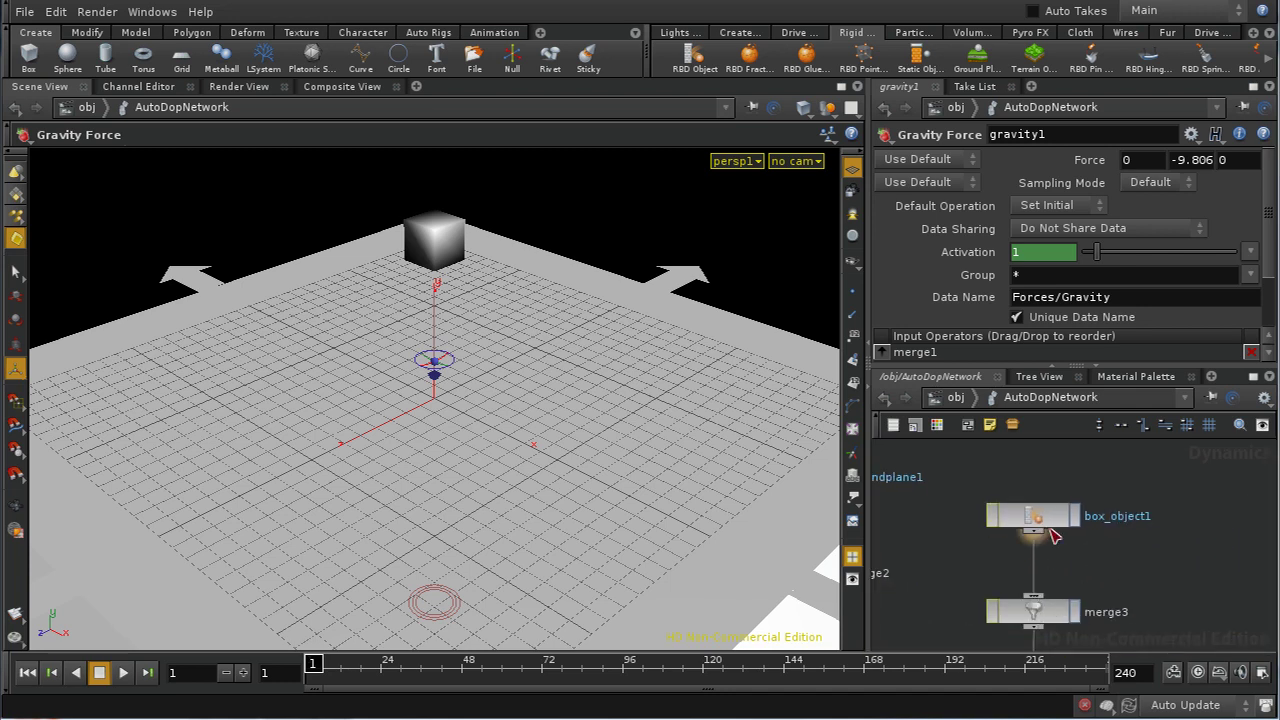
pyautogui.click(1038, 517)
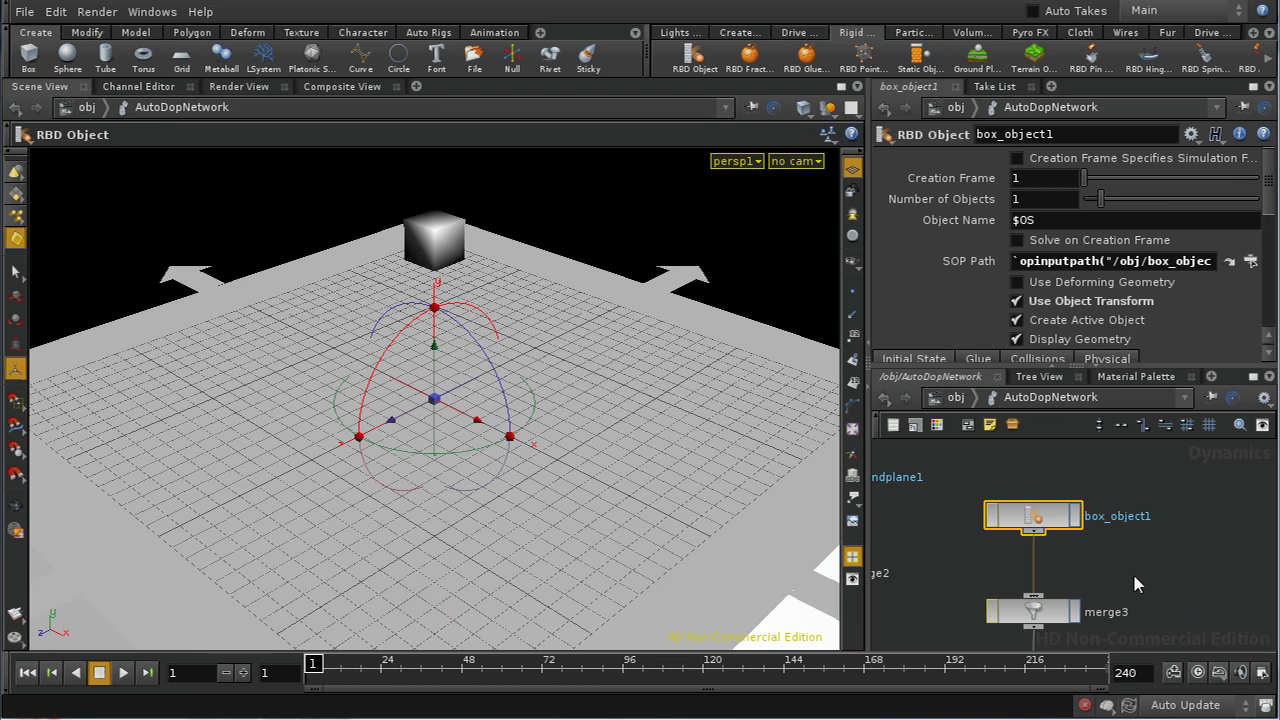
# Look over box_object1's Physical, Collision and Glue settings
pyautogui.moveTo(1132, 571); pyautogui.dragTo(1150, 568, button='middle')
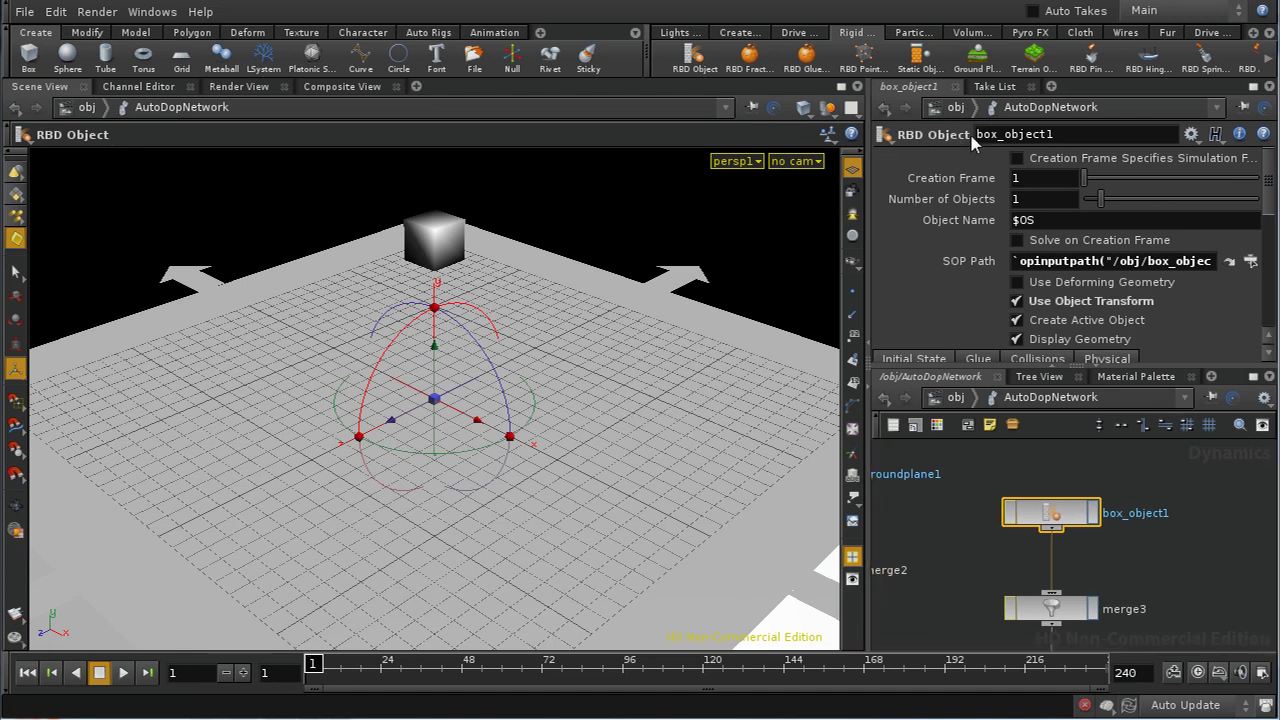
pyautogui.moveTo(1275, 200); pyautogui.dragTo(1275, 252)
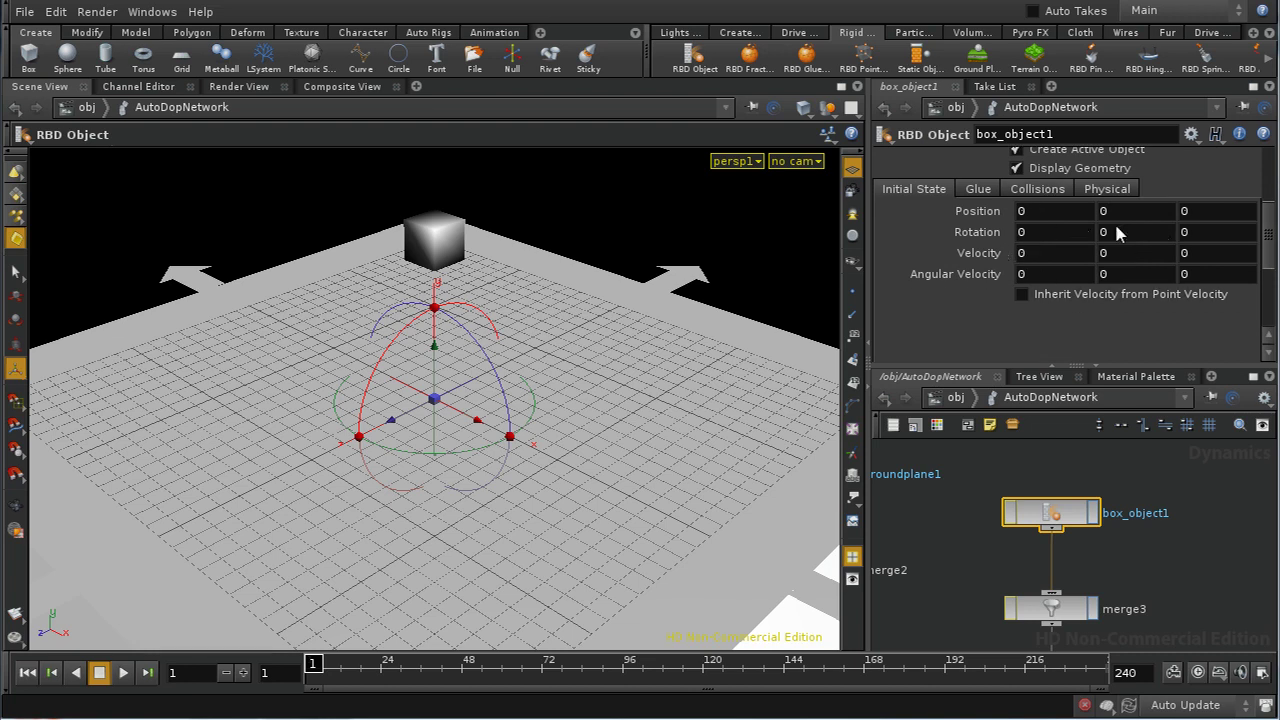
pyautogui.click(1100, 190)
pyautogui.click(1037, 189)
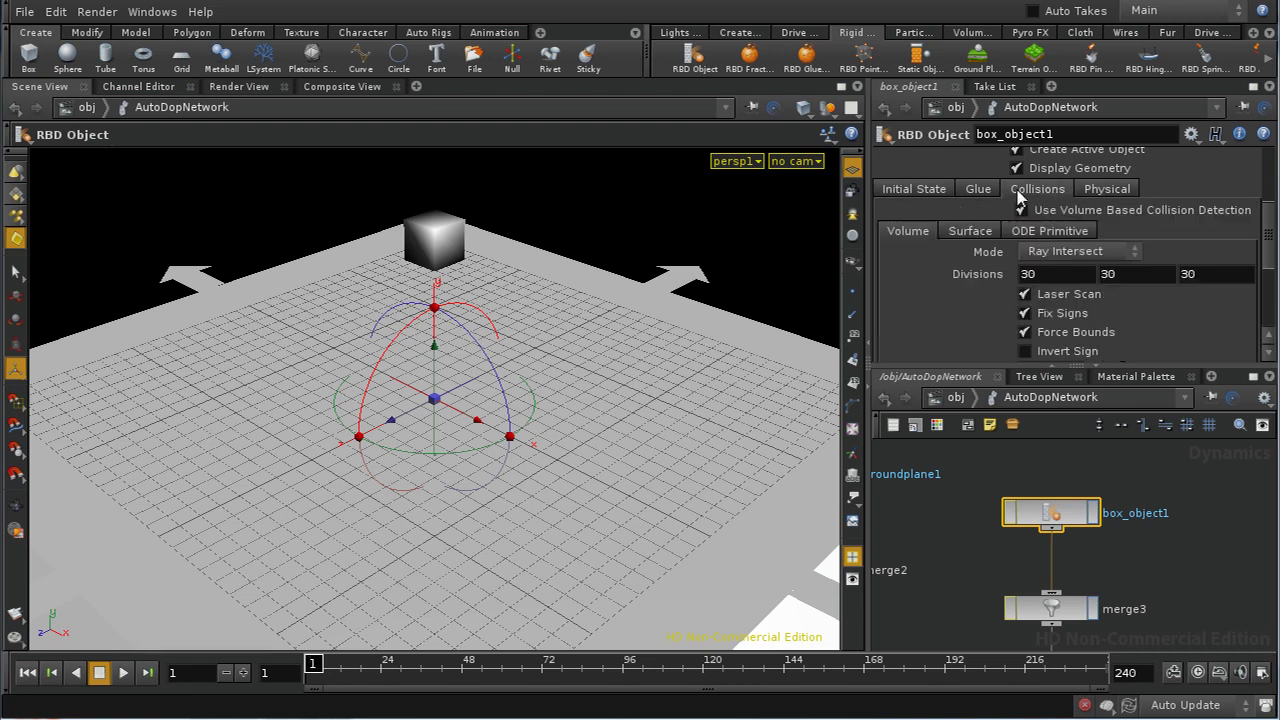
pyautogui.click(978, 190)
# Set the Initial State angular velocity X to 45 and play the tumbling simulation
pyautogui.click(926, 194)
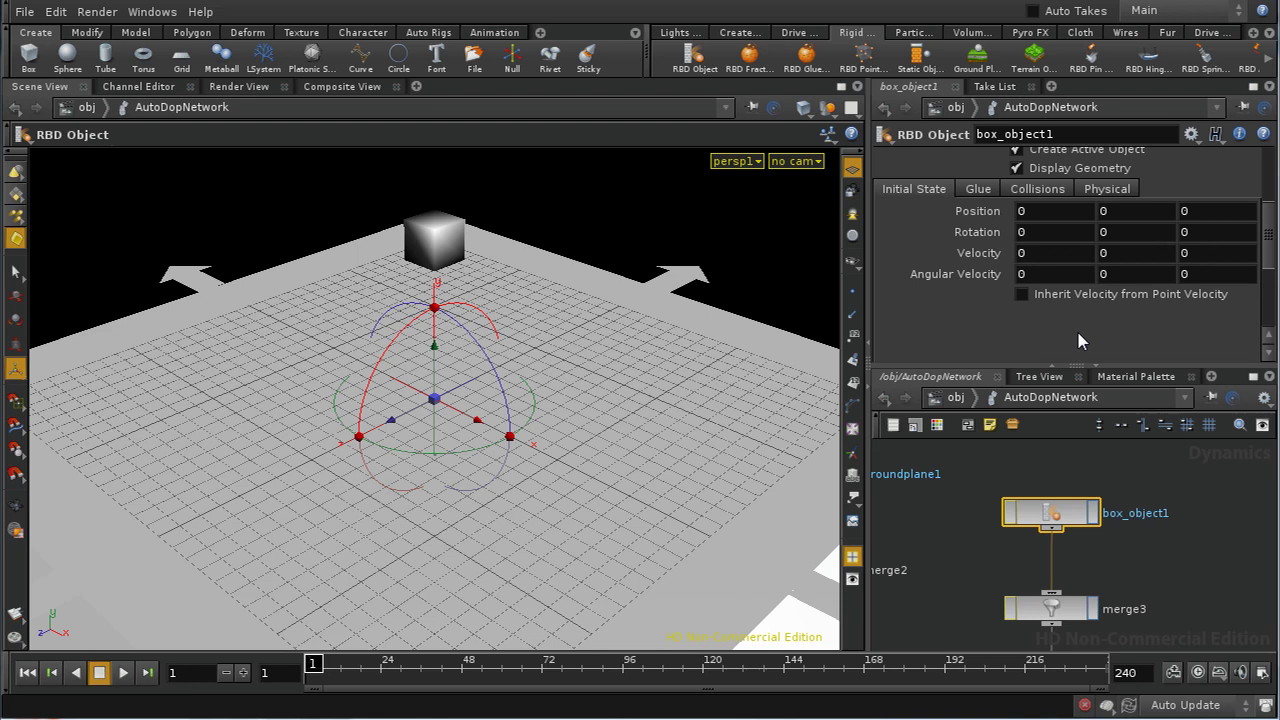
pyautogui.click(1022, 274)
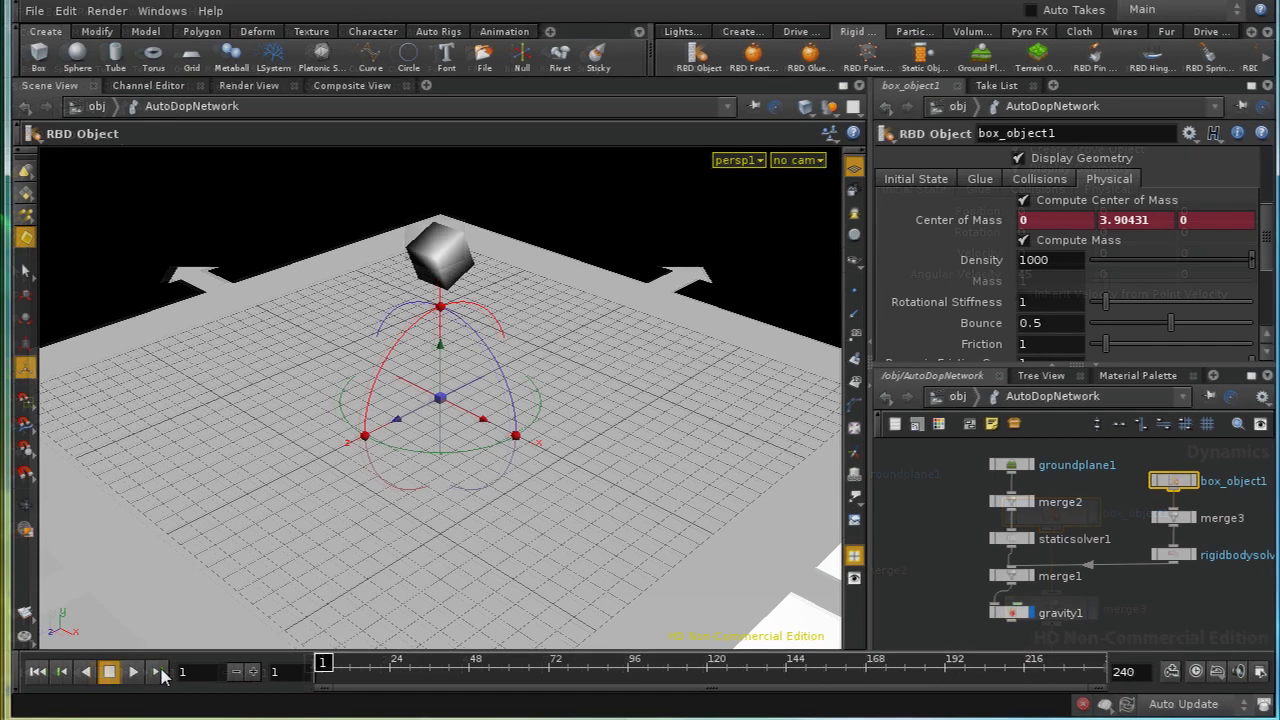
pyautogui.click(133, 671)
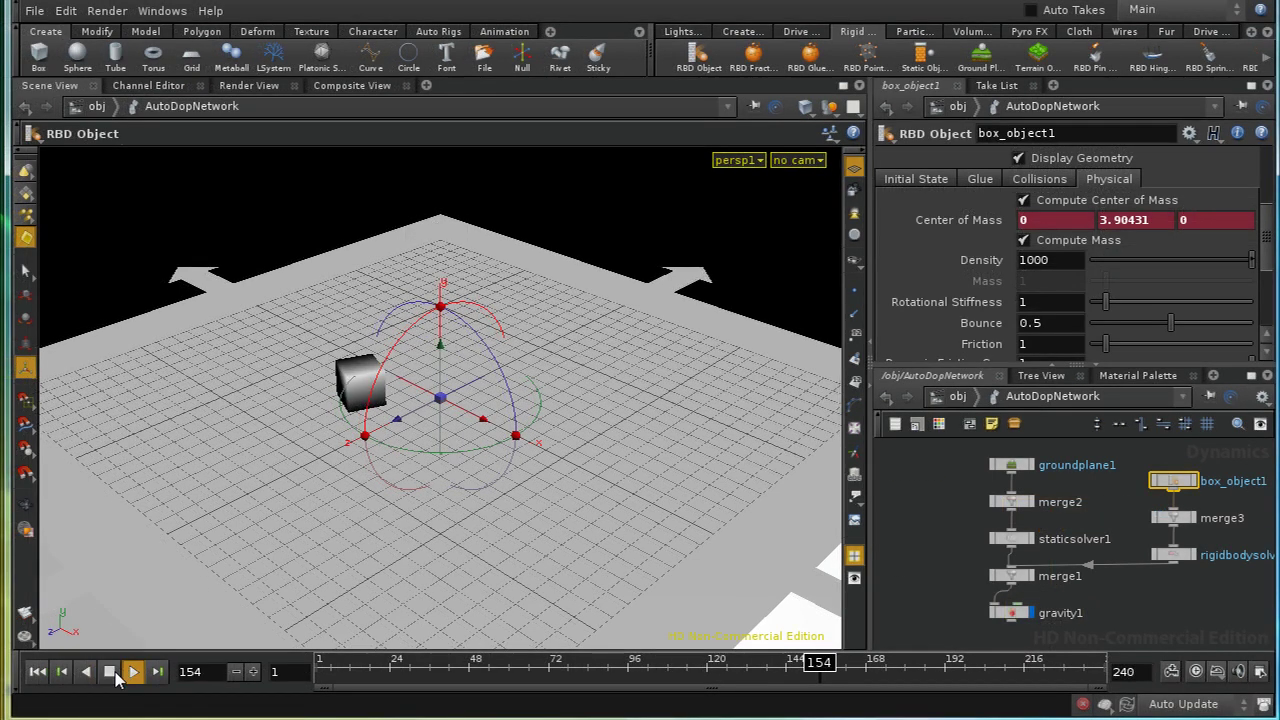
# Stop playback, enable Realtime, replay the tumble from the start, and rewind to frame 1
pyautogui.click(110, 671)
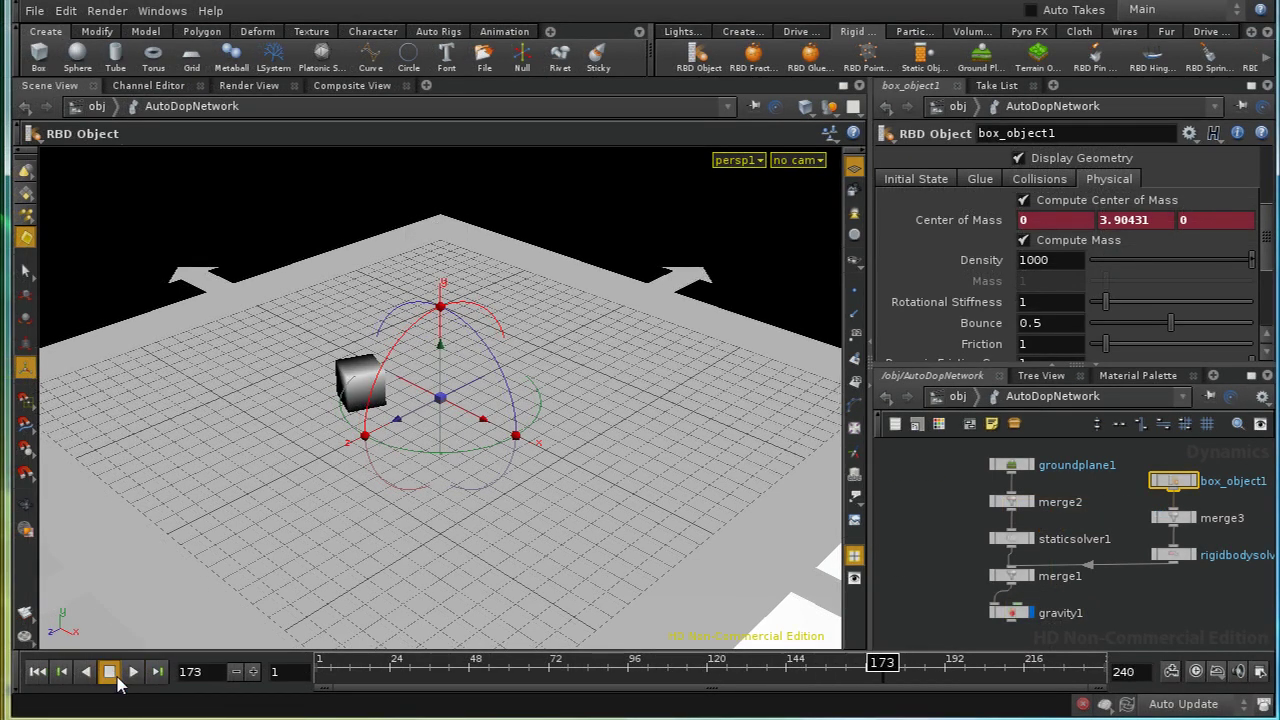
pyautogui.click(1196, 671)
pyautogui.click(37, 671)
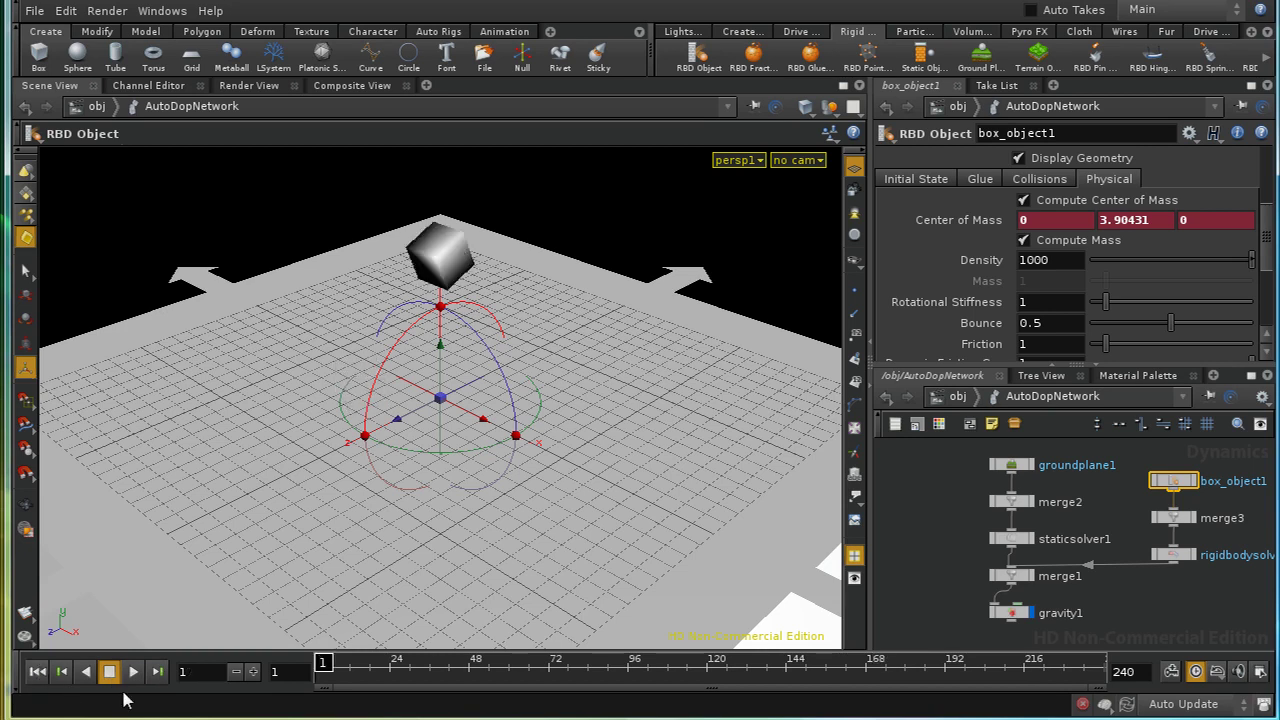
pyautogui.click(133, 671)
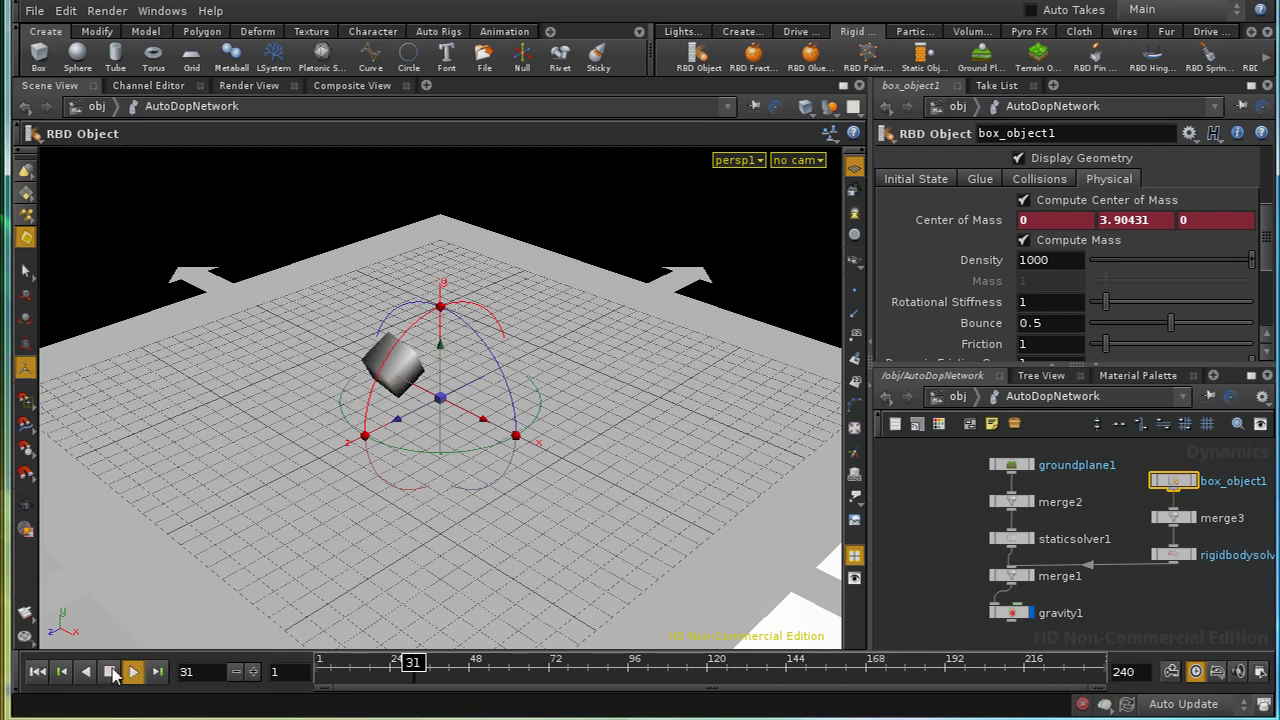
pyautogui.click(112, 672)
pyautogui.click(35, 673)
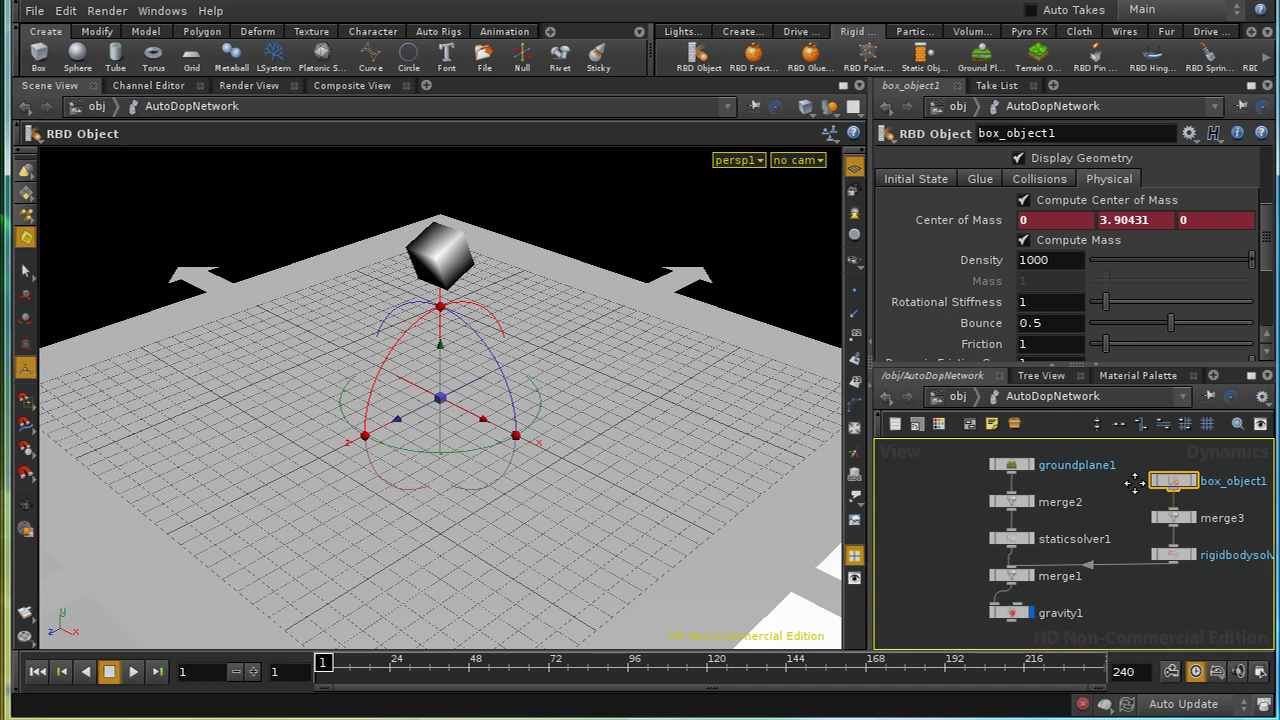
pyautogui.moveTo(1136, 482); pyautogui.dragTo(1114, 488, button='middle')
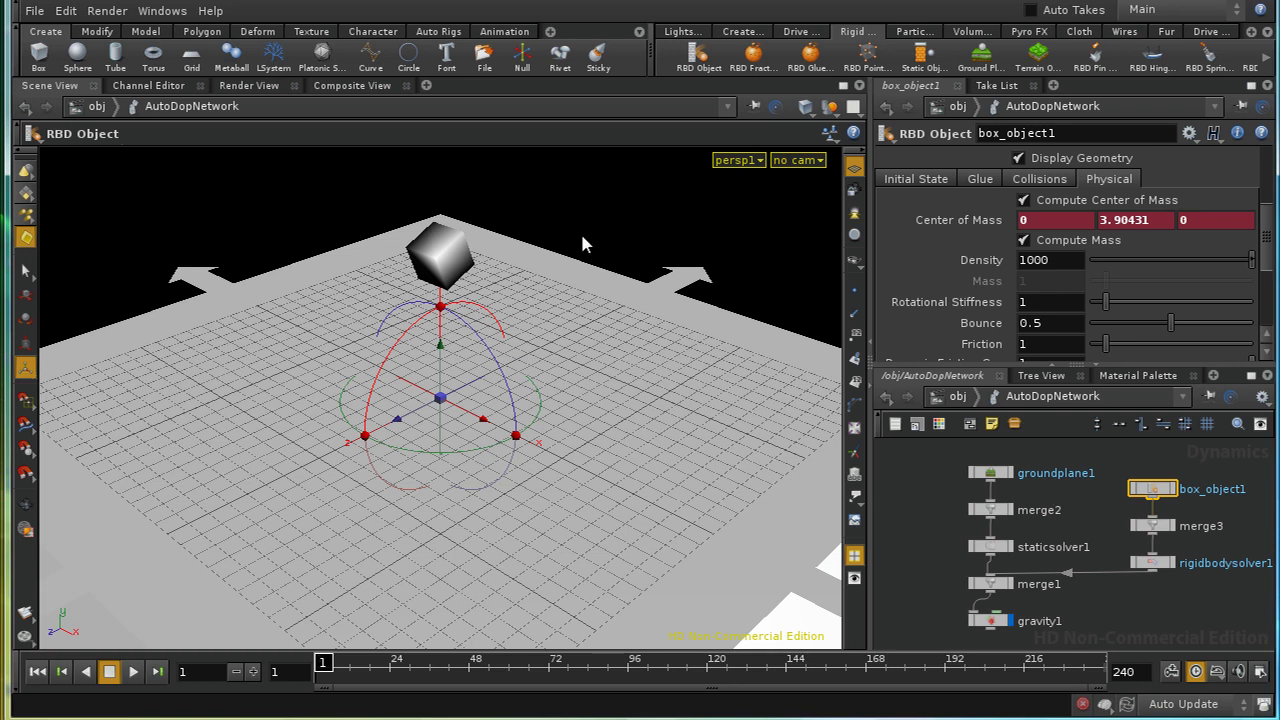
# Replace the Scene View with a Details View pane tab
pyautogui.click(426, 85)
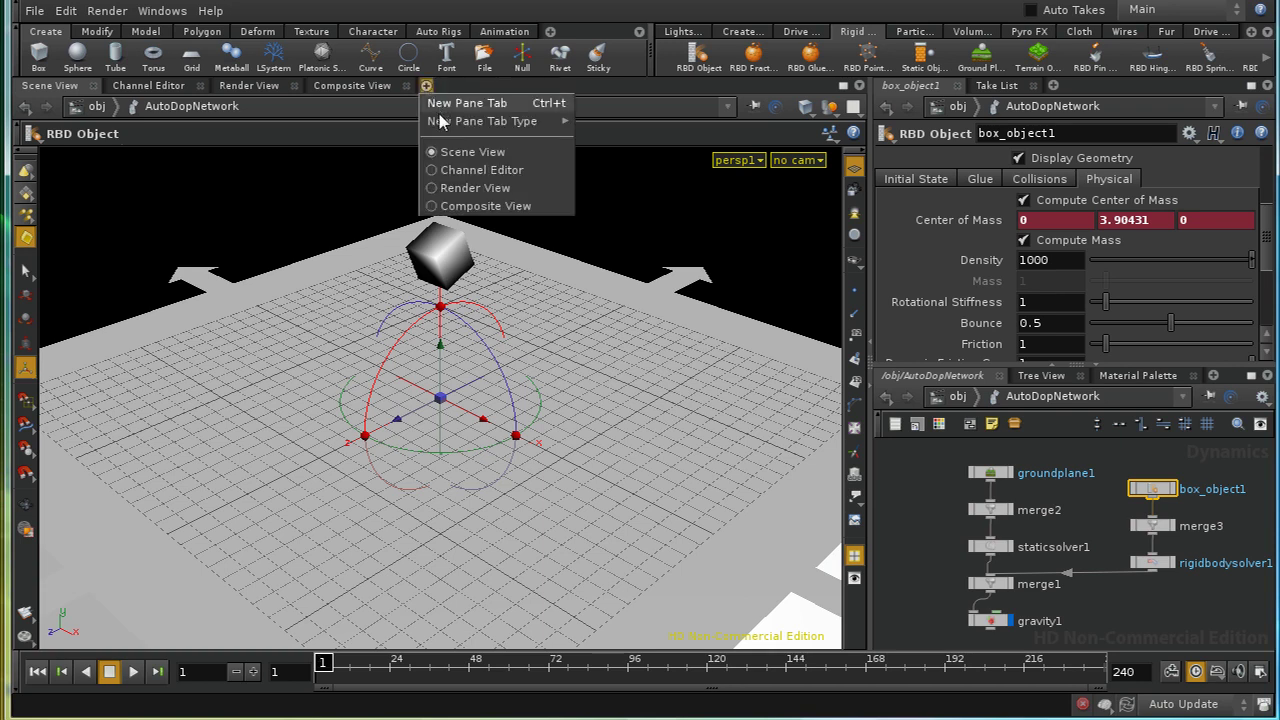
pyautogui.moveTo(440, 120)
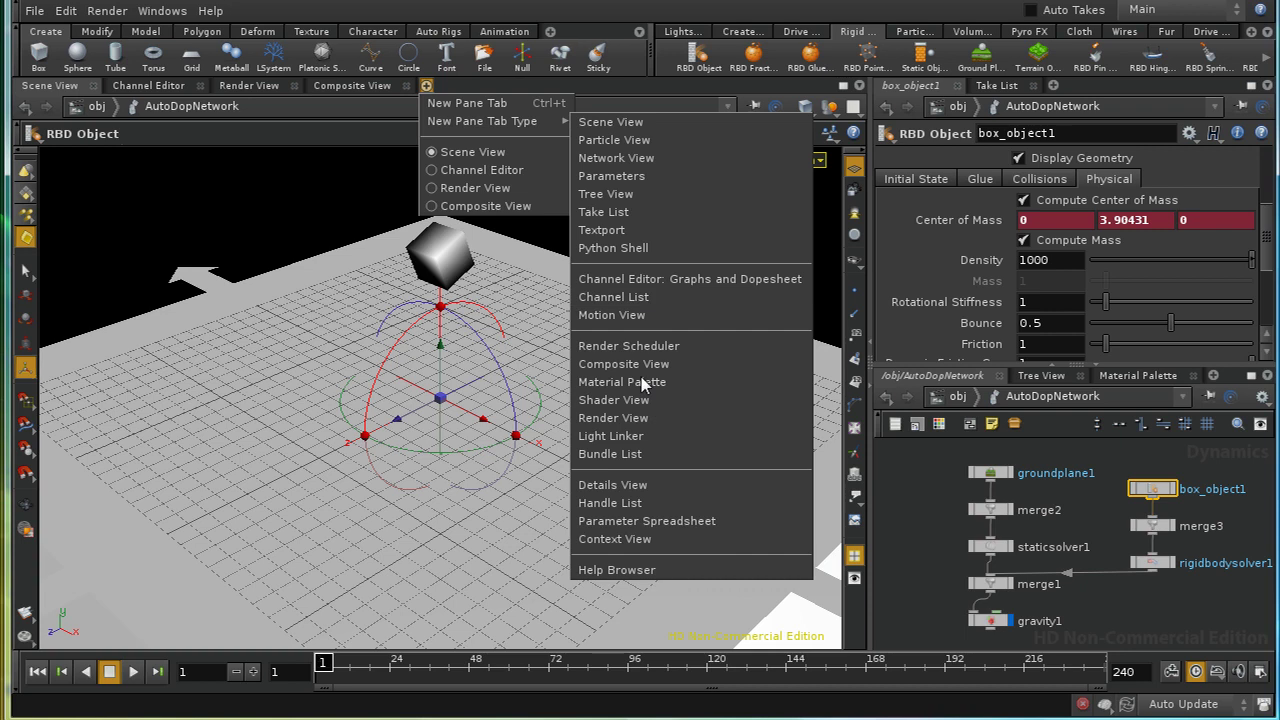
pyautogui.click(640, 487)
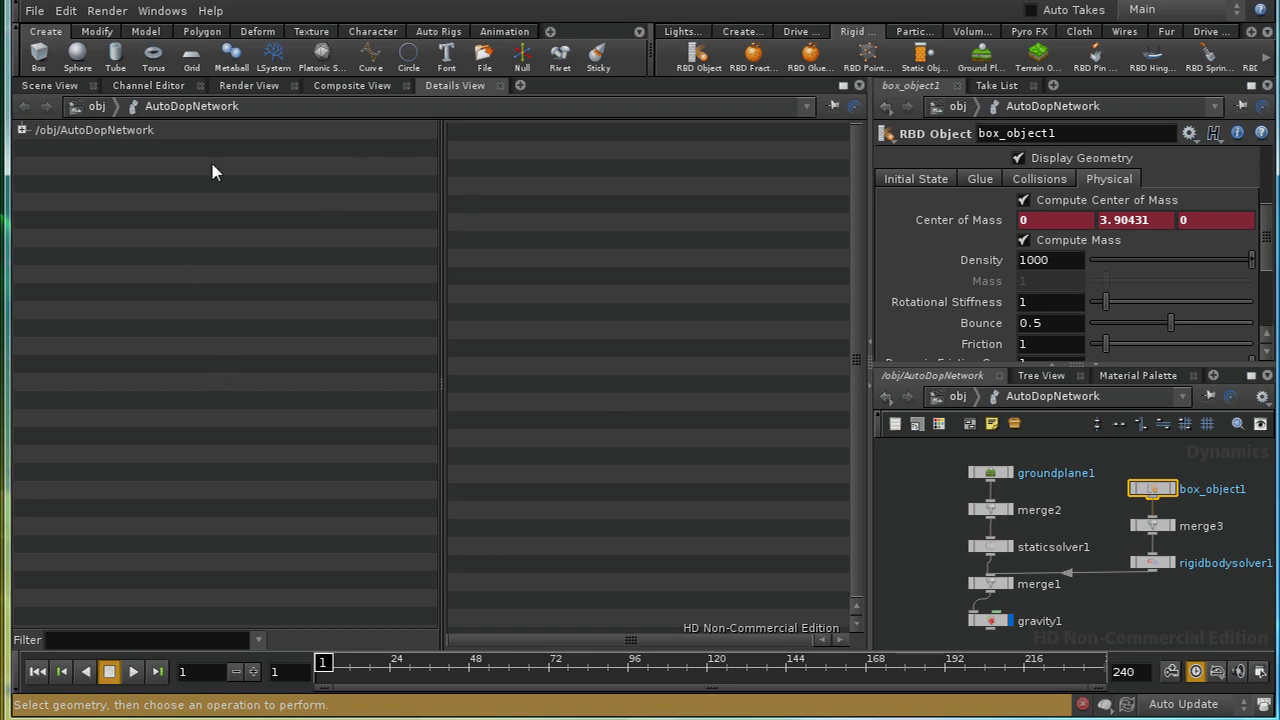
# Expand AutoDopNetwork, box_object1 and RelInAffectors down to the rigid body solver relationship
pyautogui.click(20, 130)
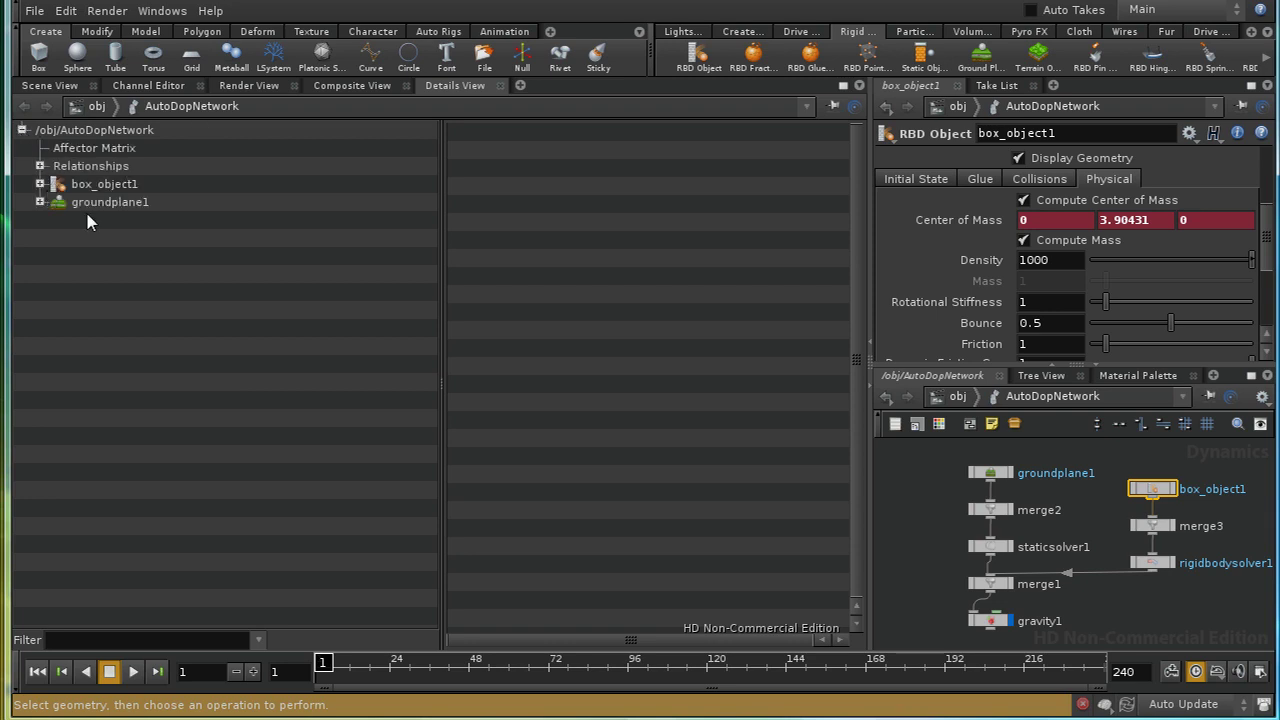
pyautogui.click(39, 184)
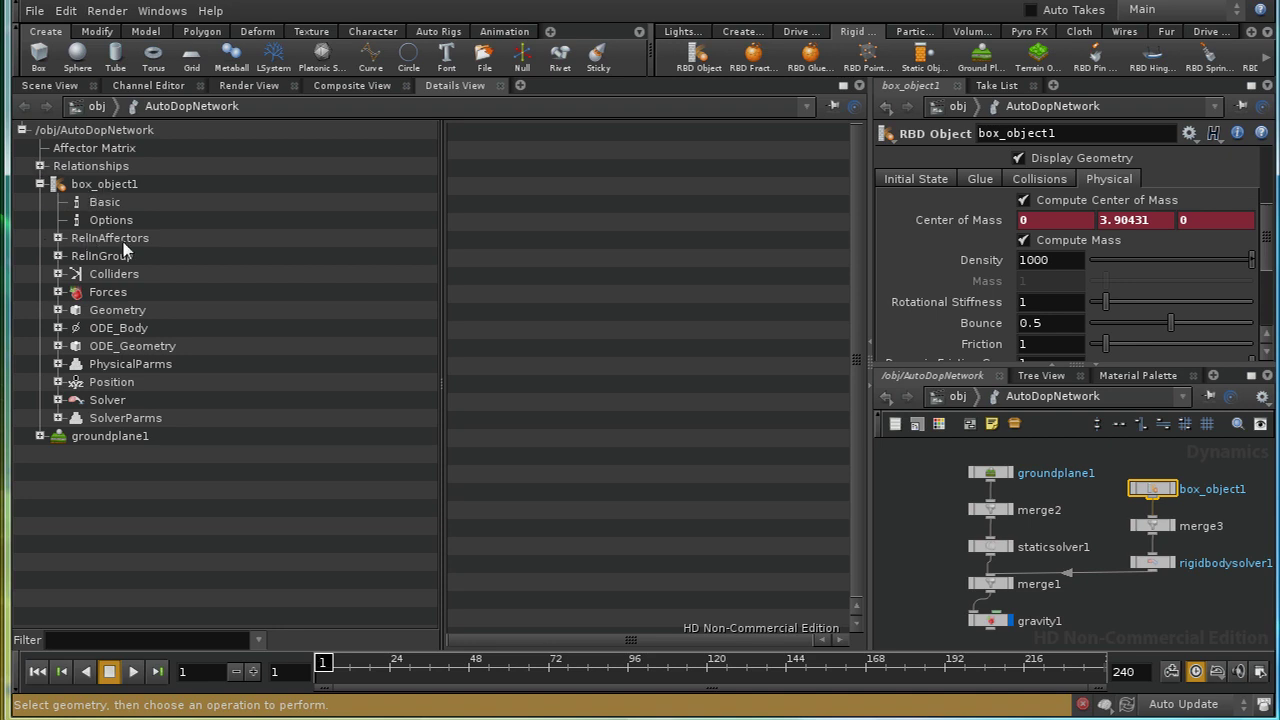
pyautogui.click(58, 238)
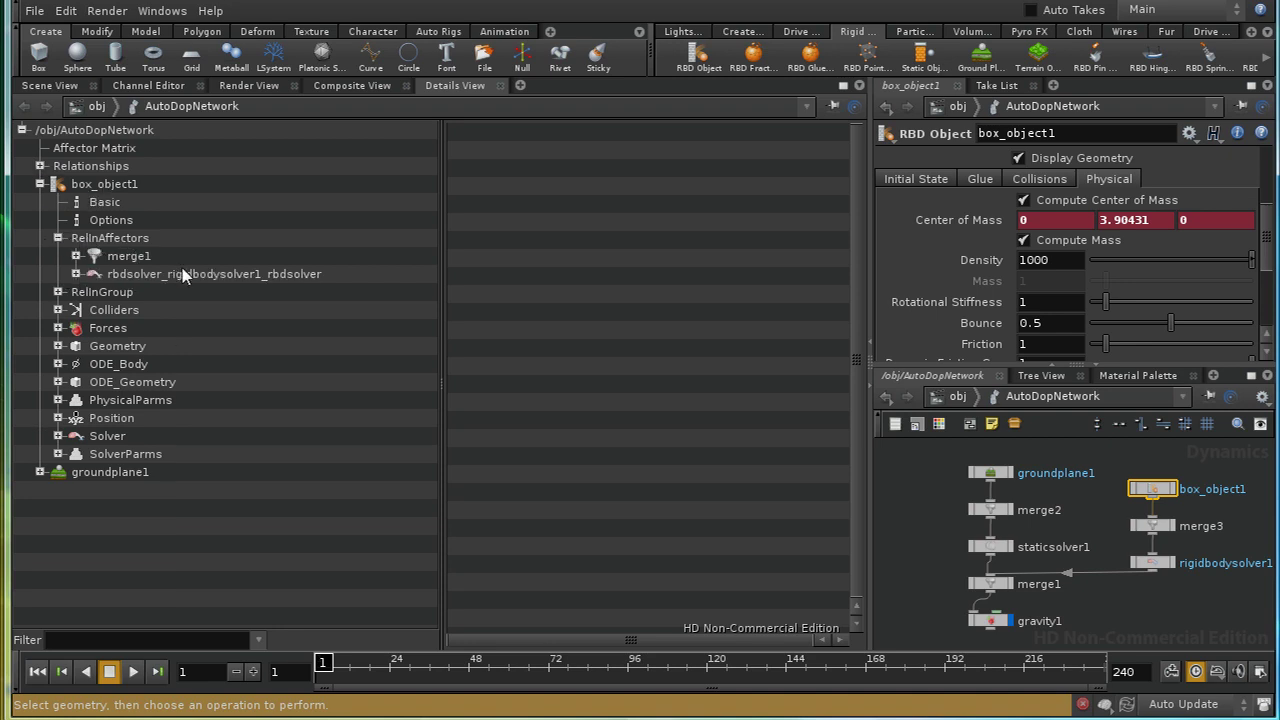
pyautogui.click(76, 274)
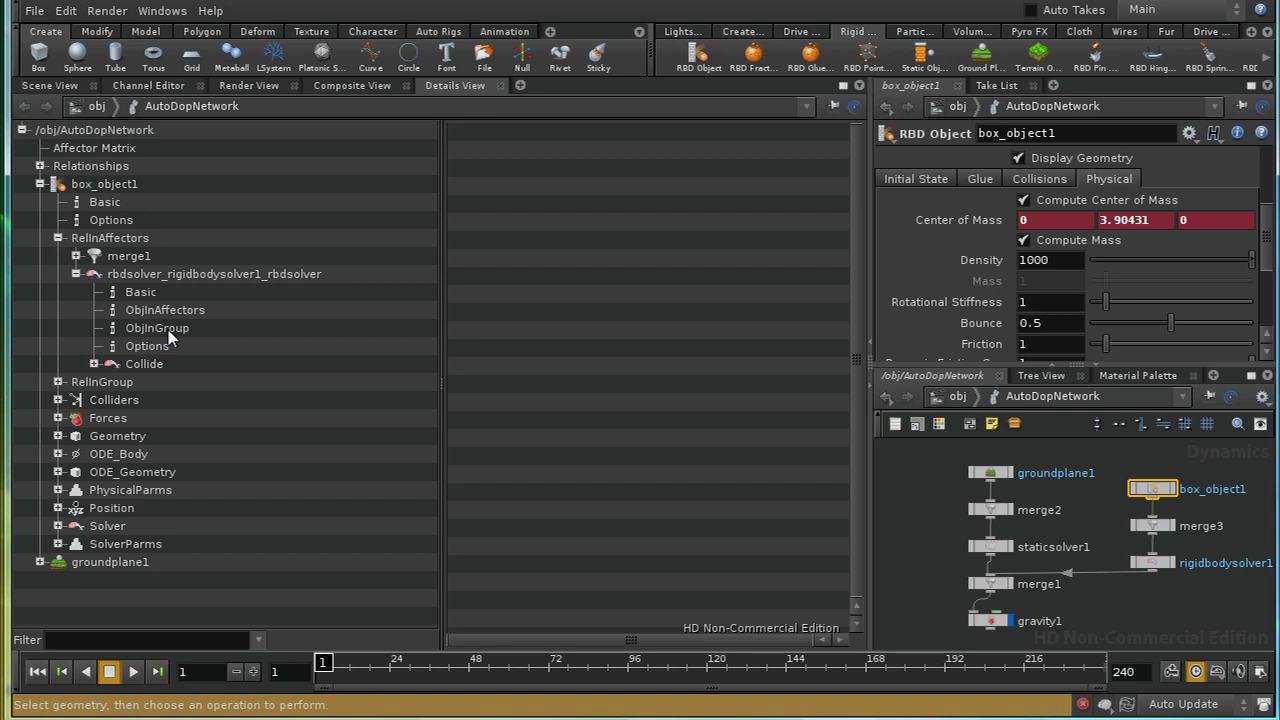
# Browse the solver relationship's Options, Basic, affector and group data, then collapse it
pyautogui.click(148, 347)
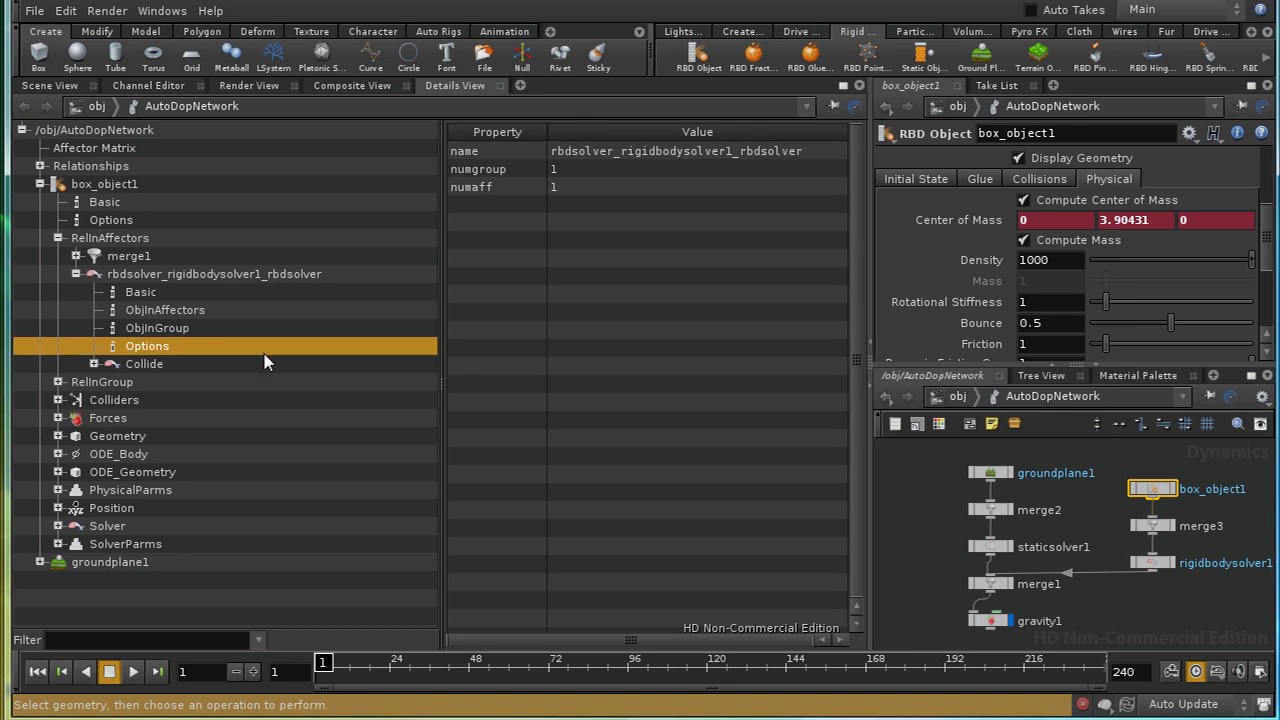
pyautogui.click(168, 292)
pyautogui.click(168, 310)
pyautogui.click(168, 328)
pyautogui.click(168, 347)
pyautogui.click(76, 274)
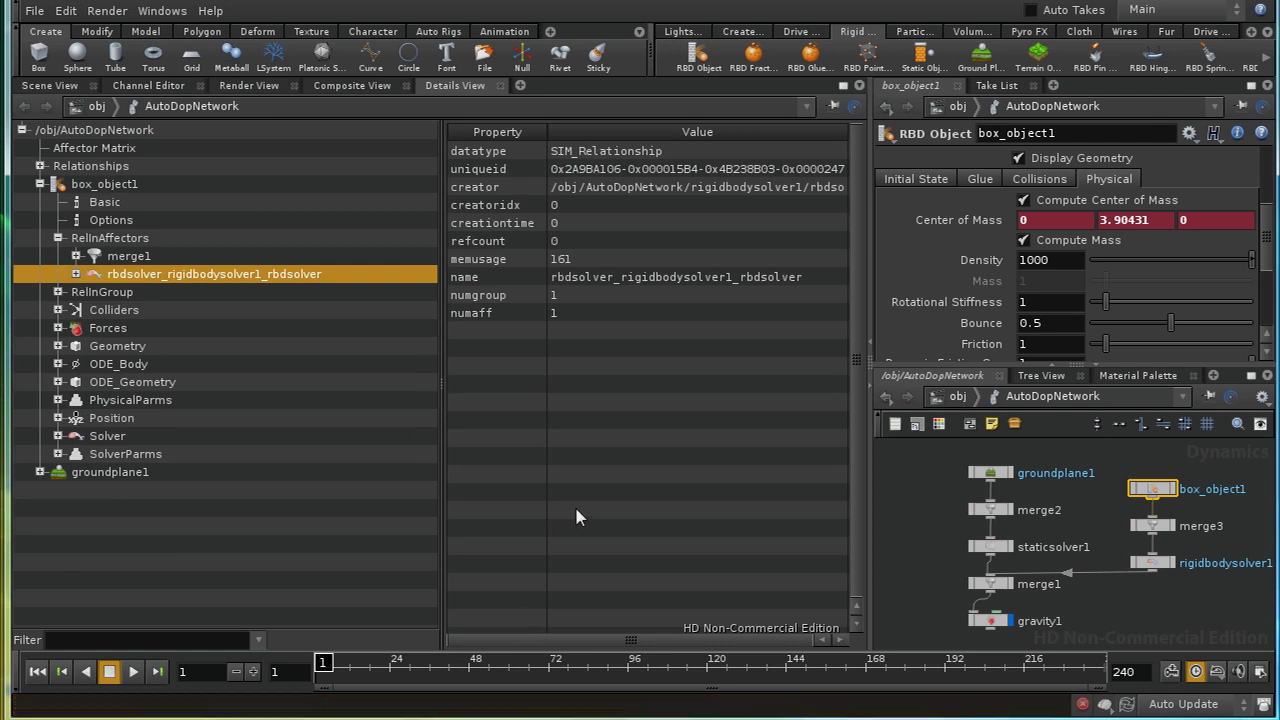
# Collapse box_object1 to show its properties, with affectors groundplane1 and box_object1 and objid 1
pyautogui.moveTo(1135, 608); pyautogui.dragTo(1137, 592, button='middle')
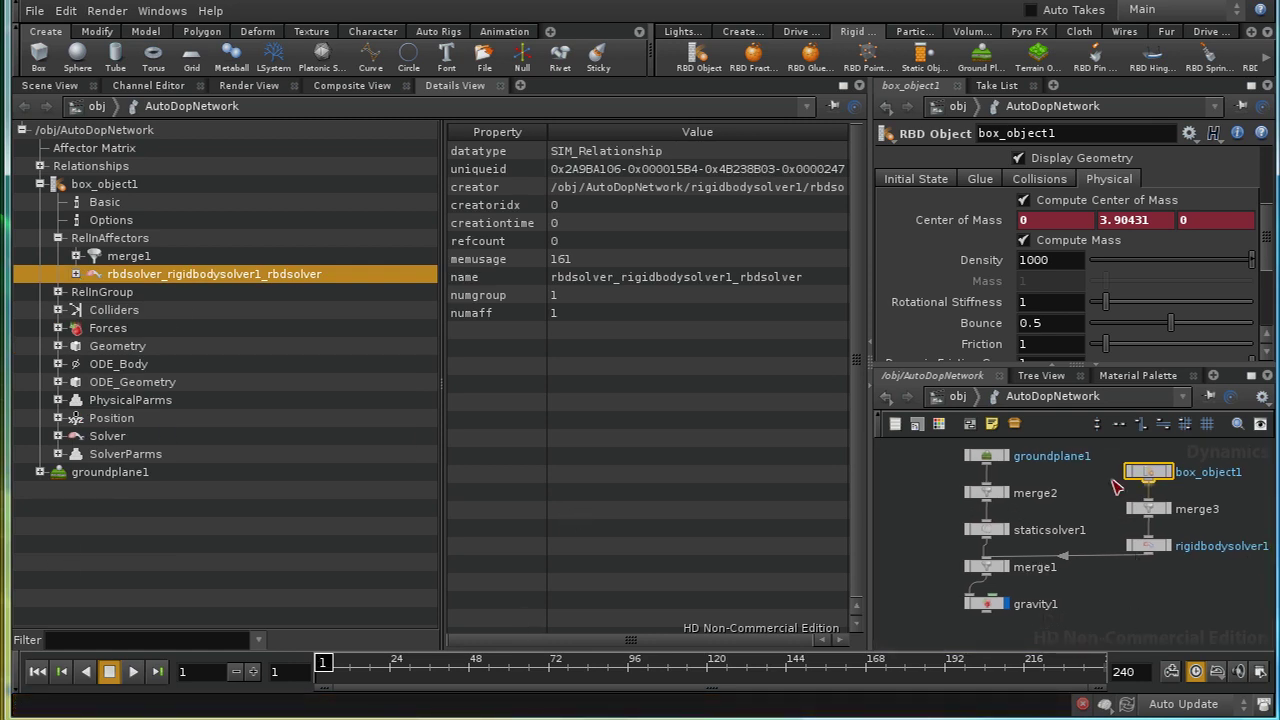
pyautogui.moveTo(1087, 481); pyautogui.dragTo(1115, 498, button='middle')
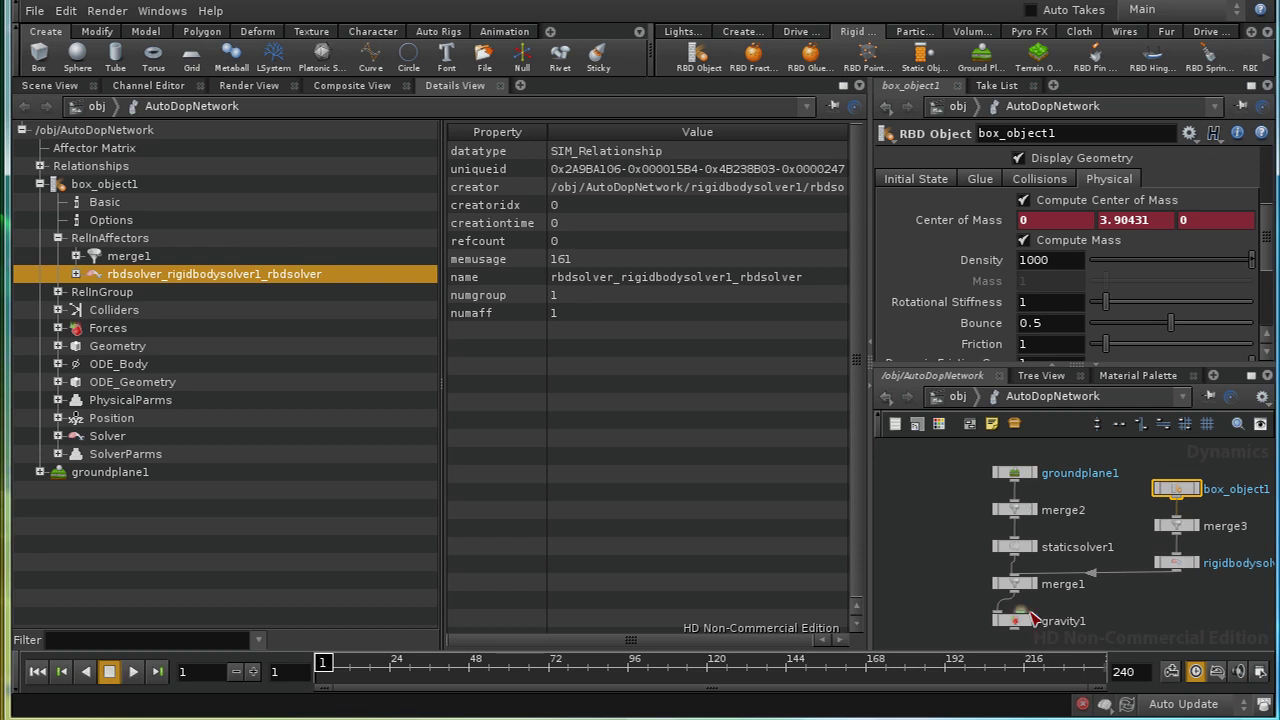
pyautogui.moveTo(940, 576); pyautogui.dragTo(937, 565, button='middle')
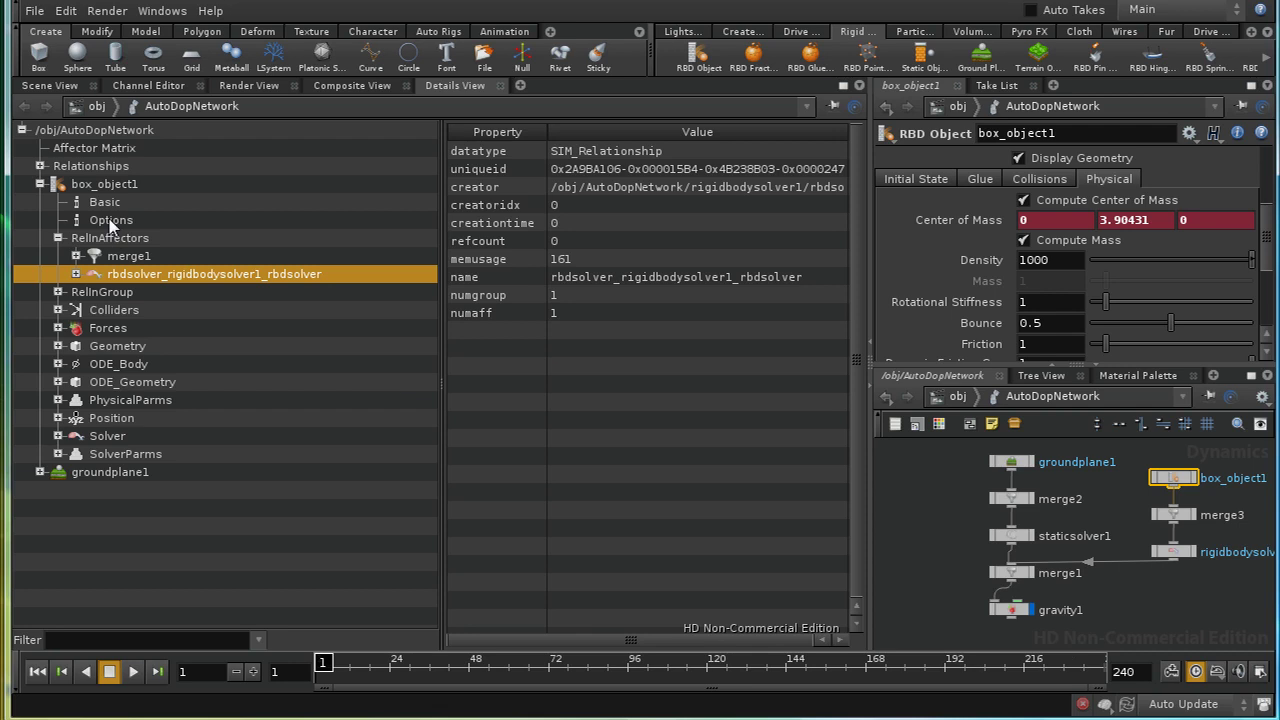
pyautogui.click(40, 185)
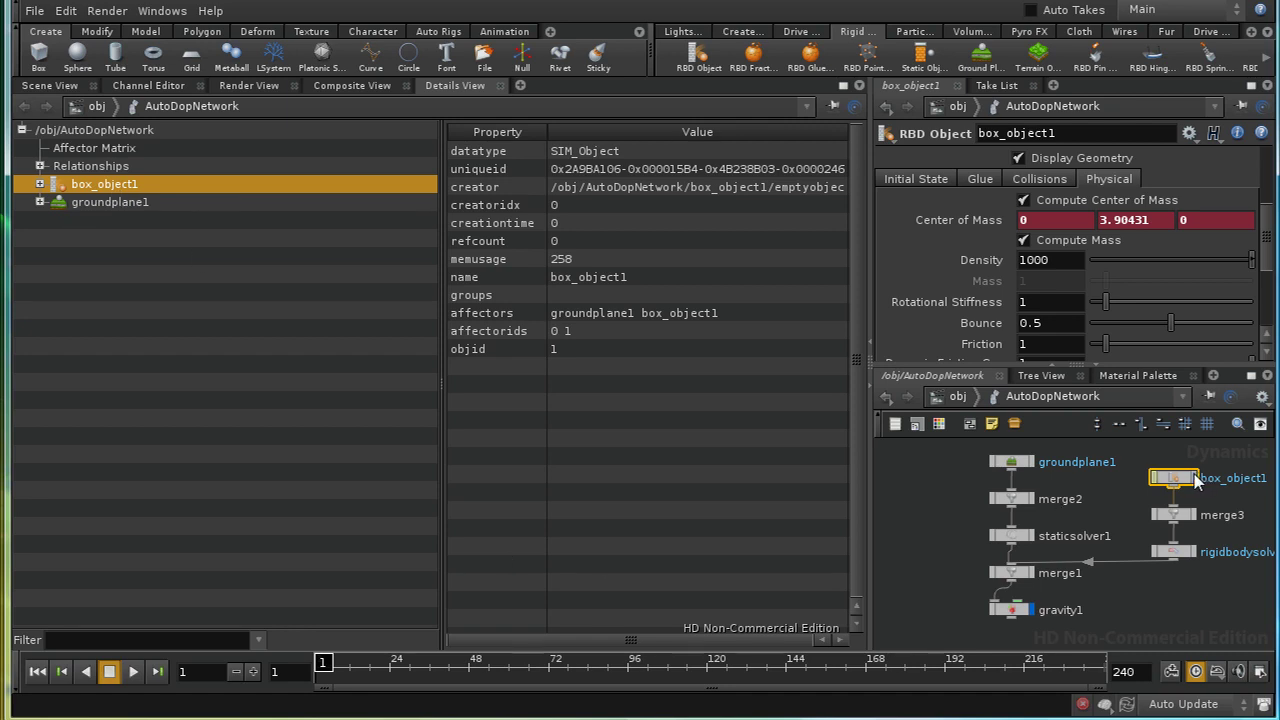
# Rewind to frame 1 to recook, then view groundplane1, box_object1 and Relationships data
pyautogui.click(40, 673)
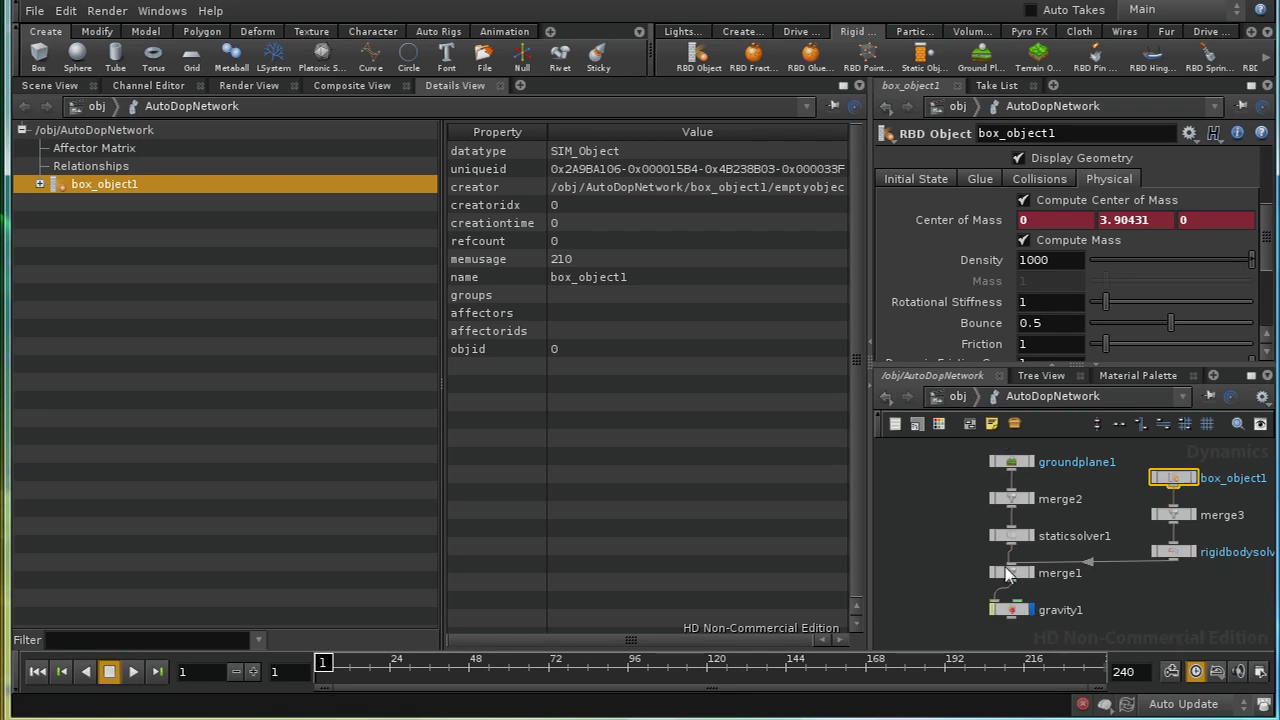
pyautogui.click(37, 671)
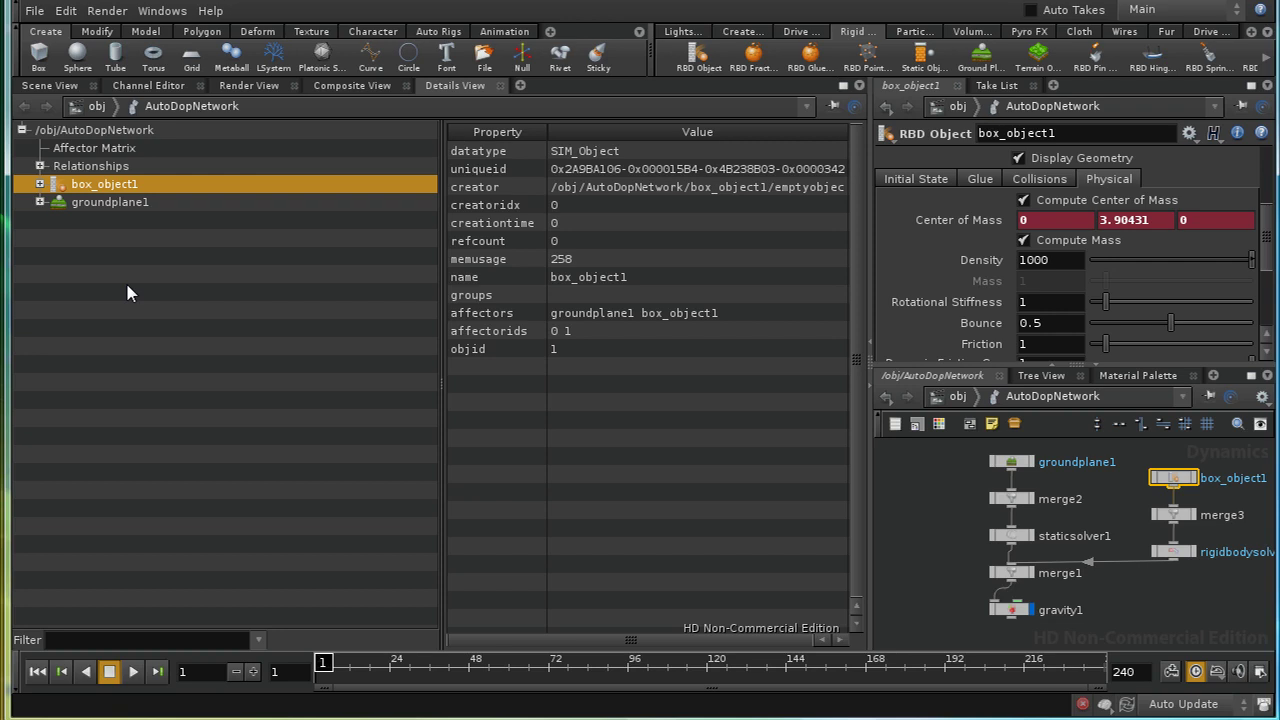
pyautogui.click(130, 203)
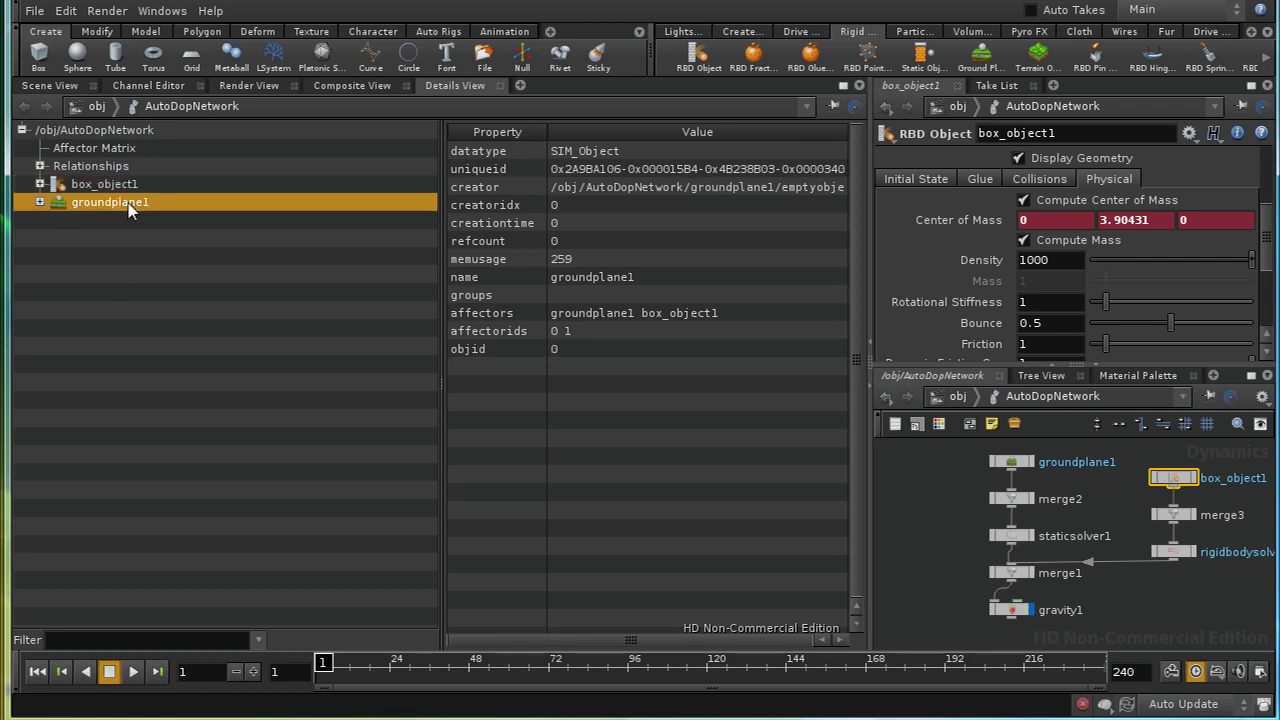
pyautogui.click(128, 185)
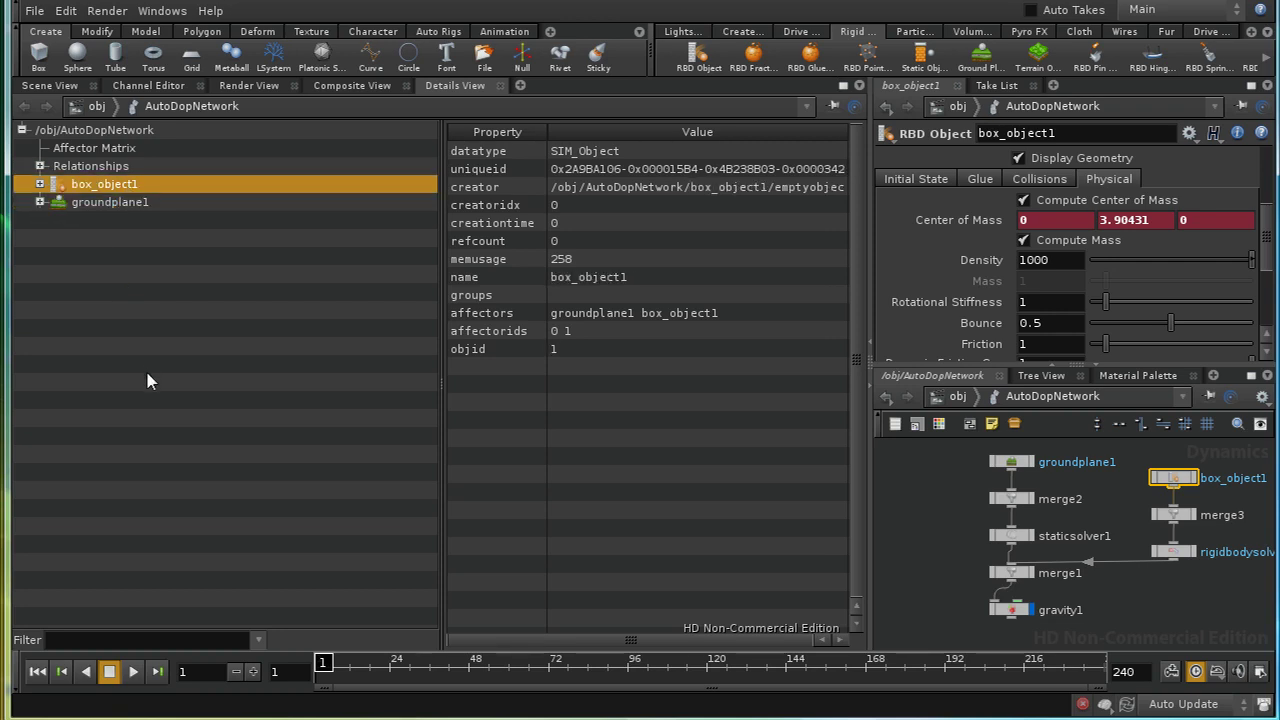
pyautogui.click(136, 202)
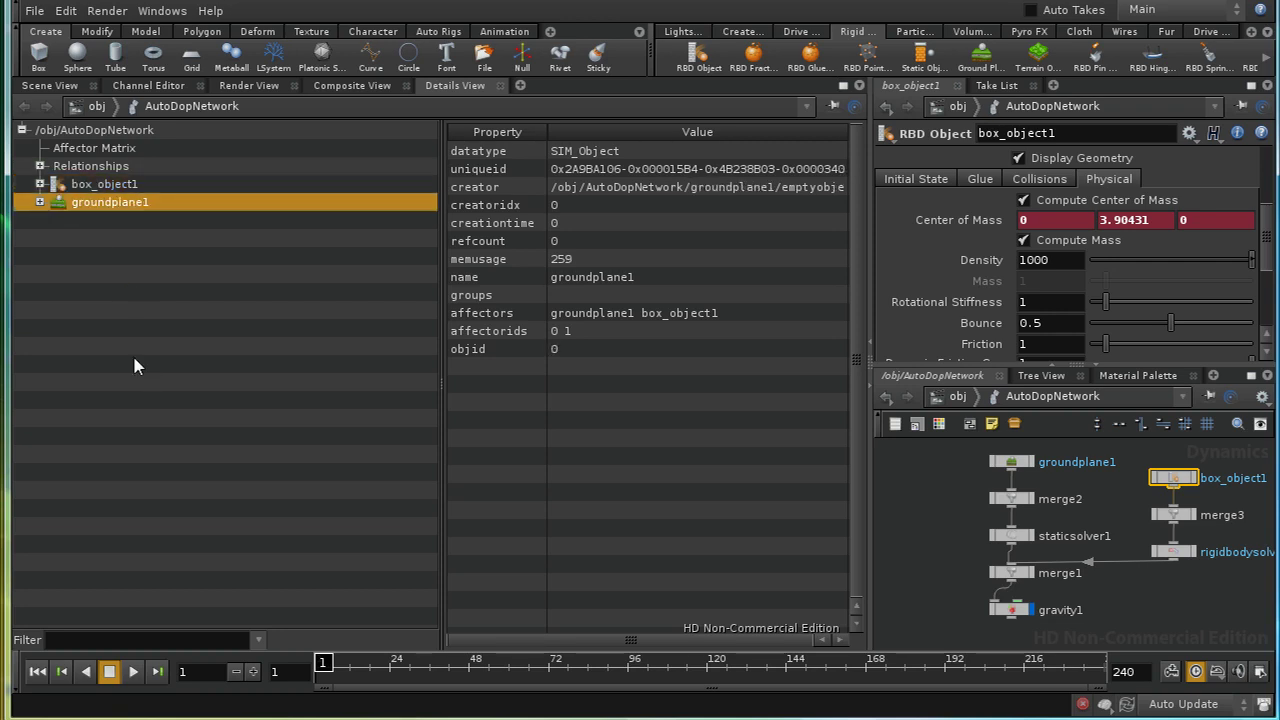
pyautogui.click(110, 167)
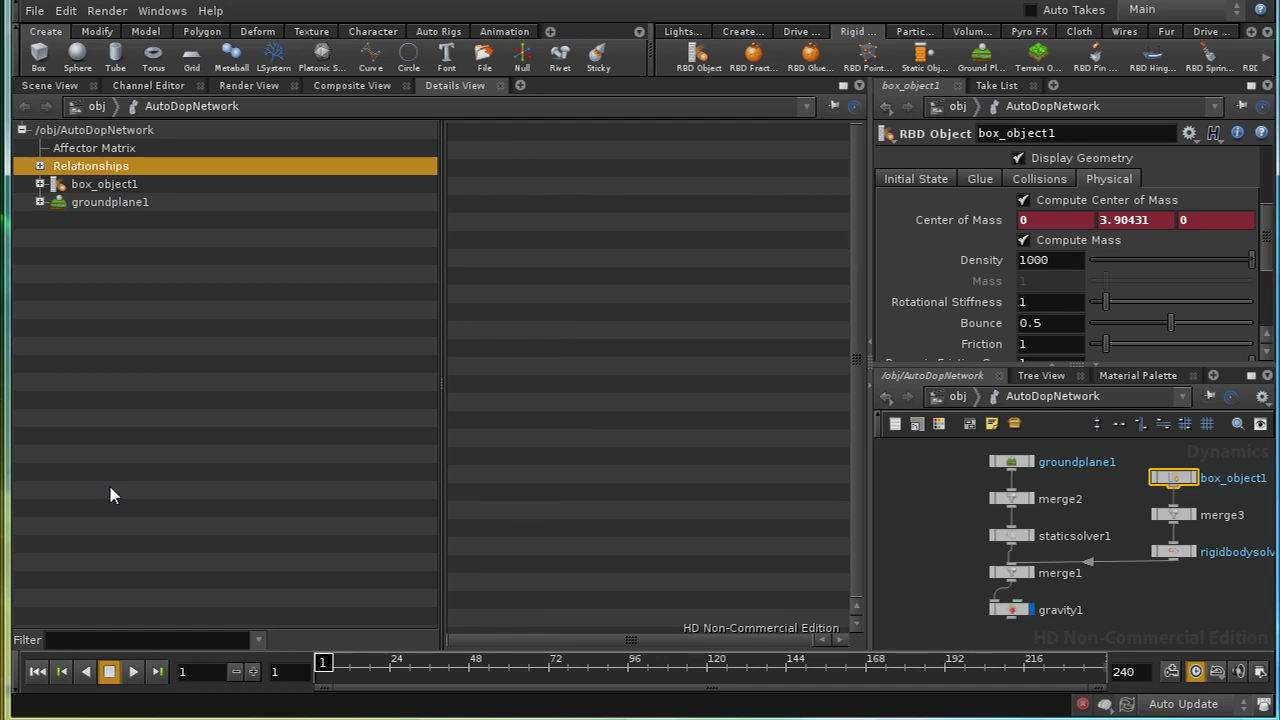
# Expand Relationships and the merge1 relationship in the Details View
pyautogui.click(40, 166)
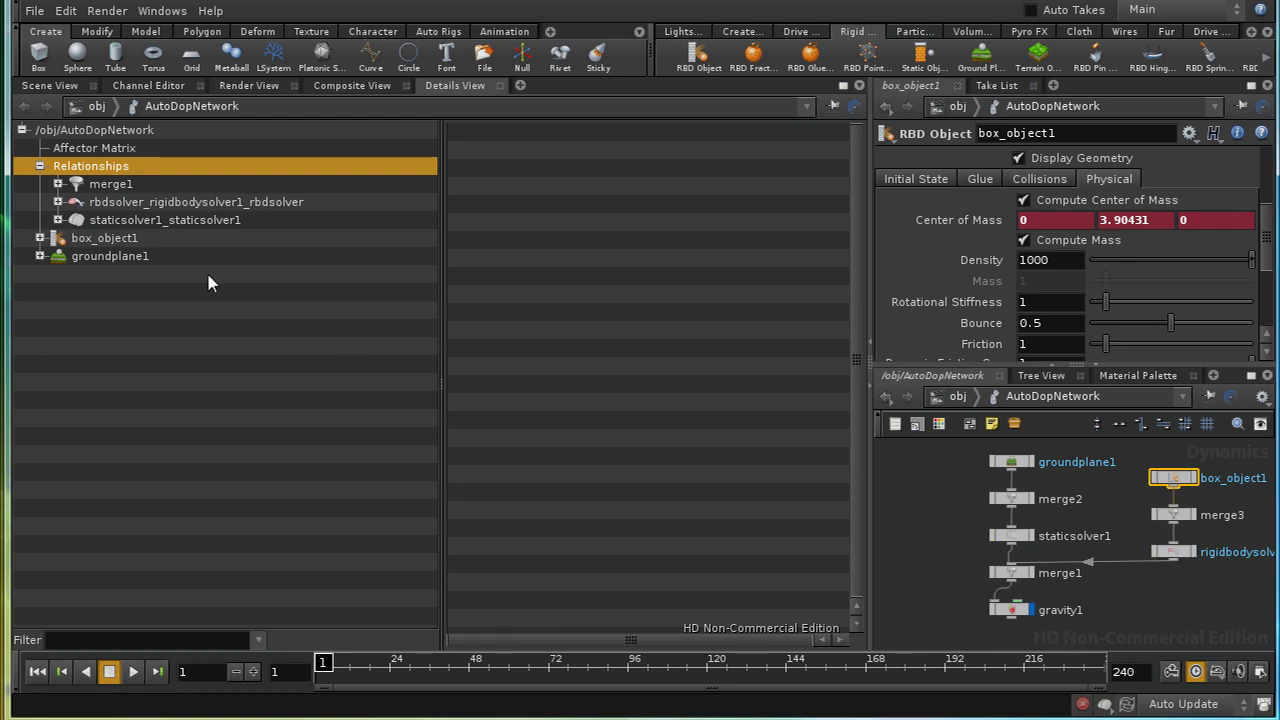
pyautogui.click(114, 186)
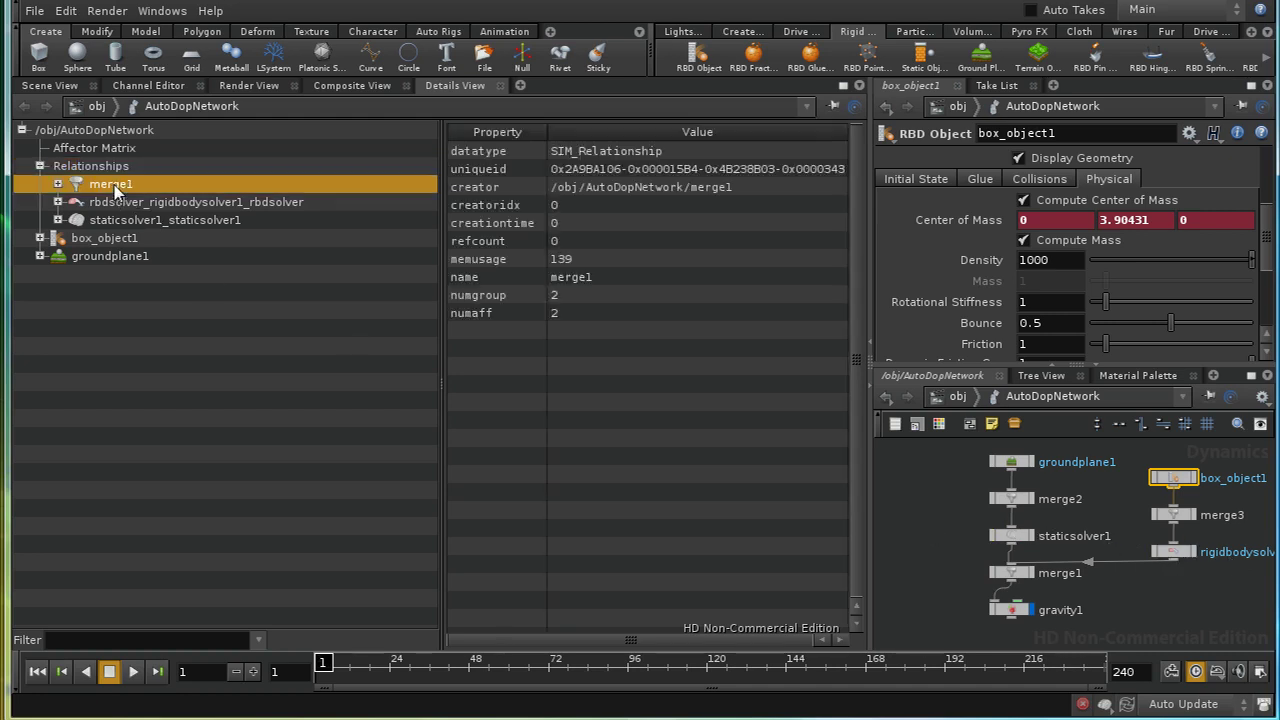
pyautogui.click(58, 184)
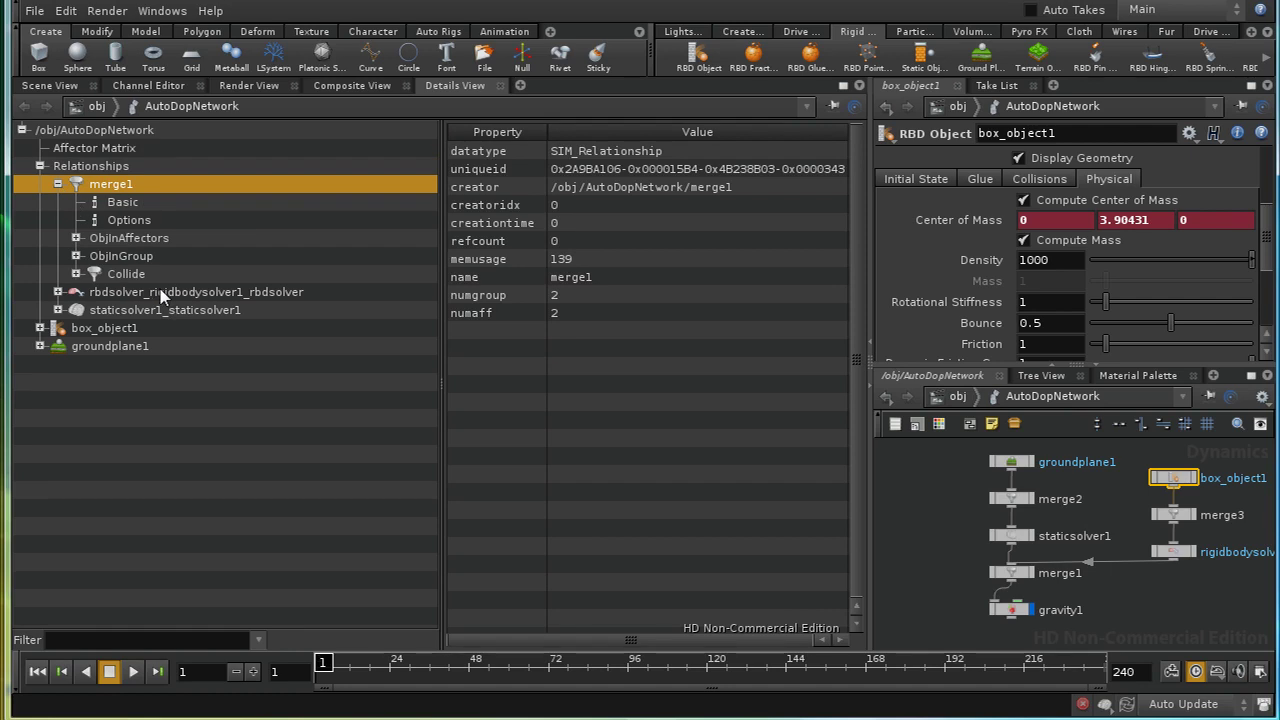
# Check merge1's ObjInAffectors and ObjInGroup list both objects, then select the merge1 node
pyautogui.click(155, 242)
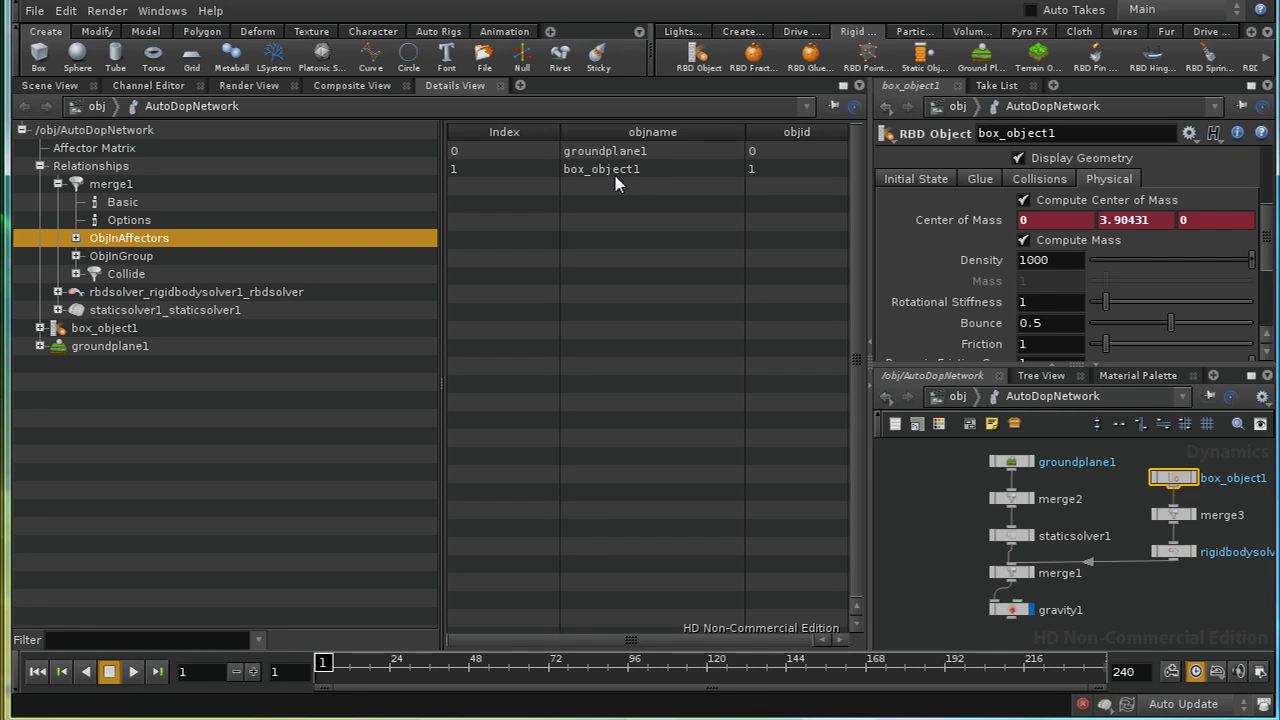
pyautogui.click(148, 257)
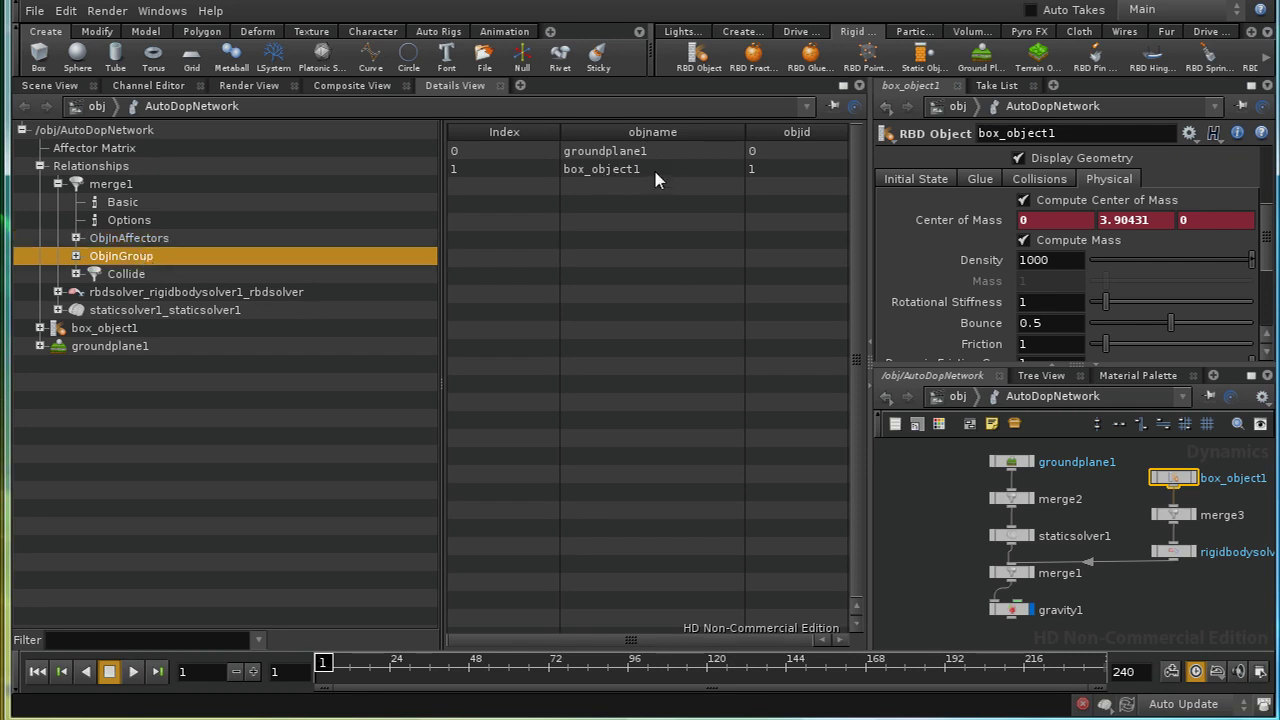
pyautogui.click(180, 240)
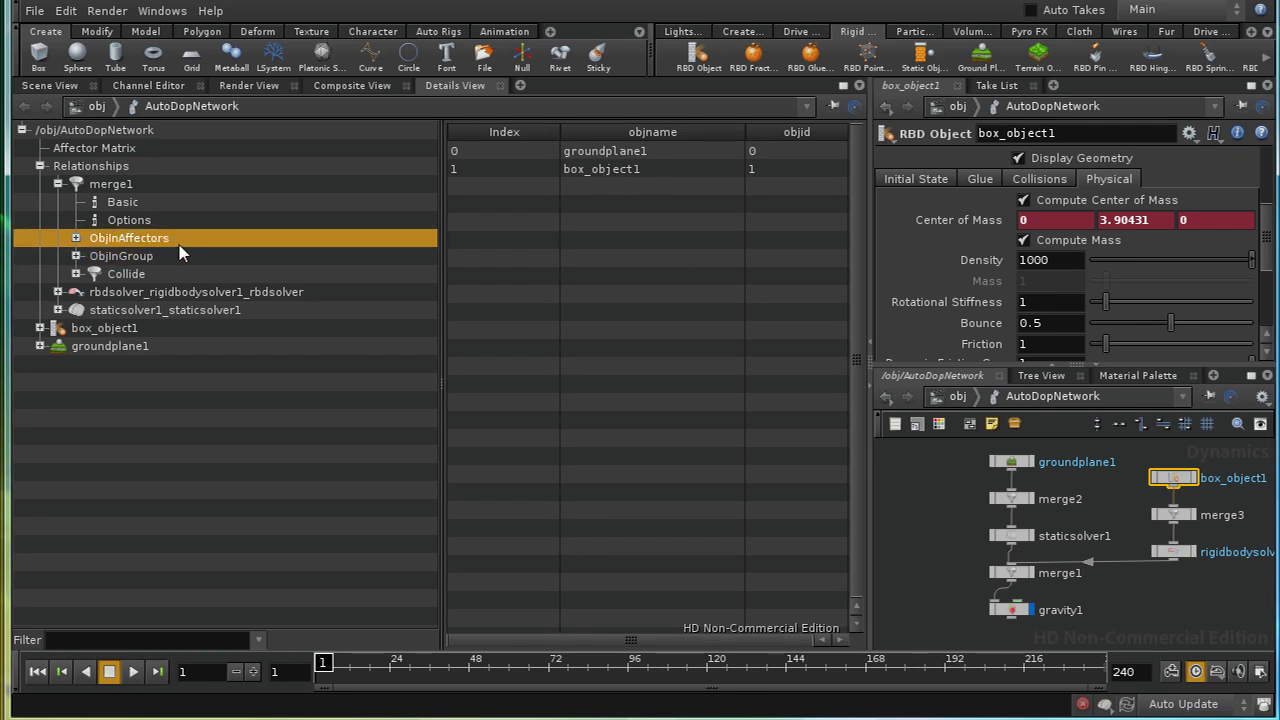
pyautogui.click(126, 256)
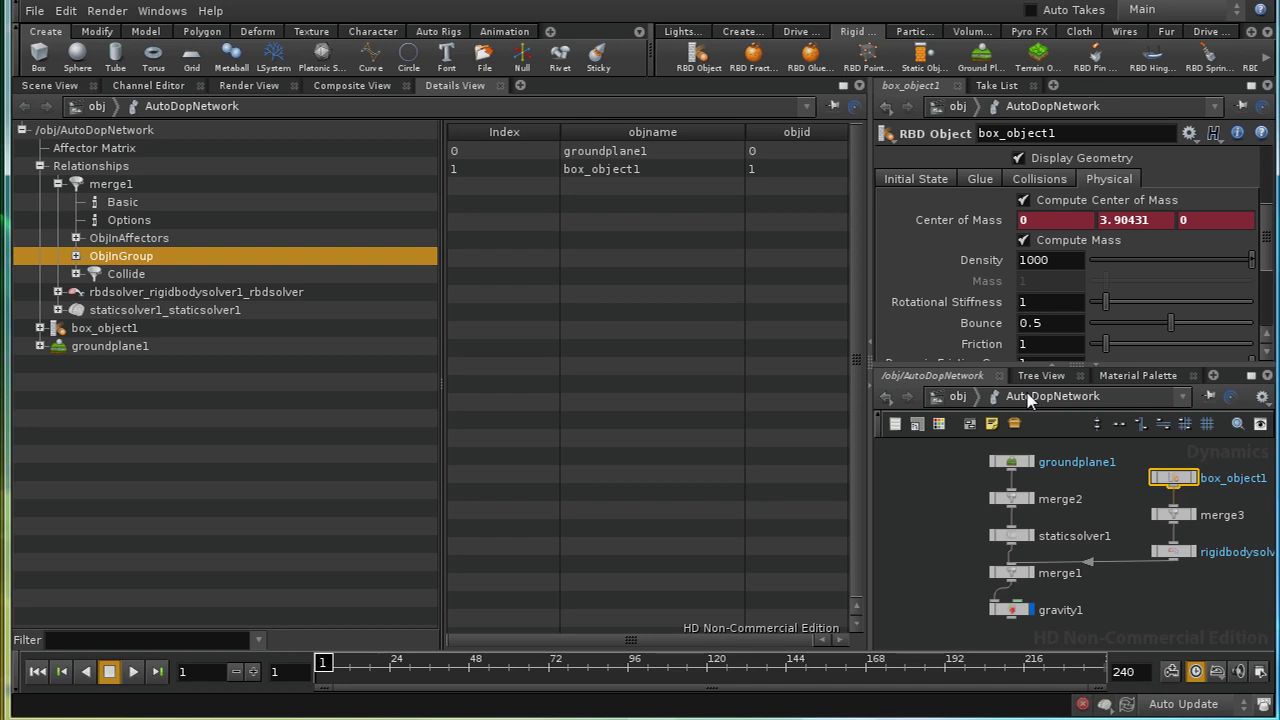
pyautogui.click(1016, 575)
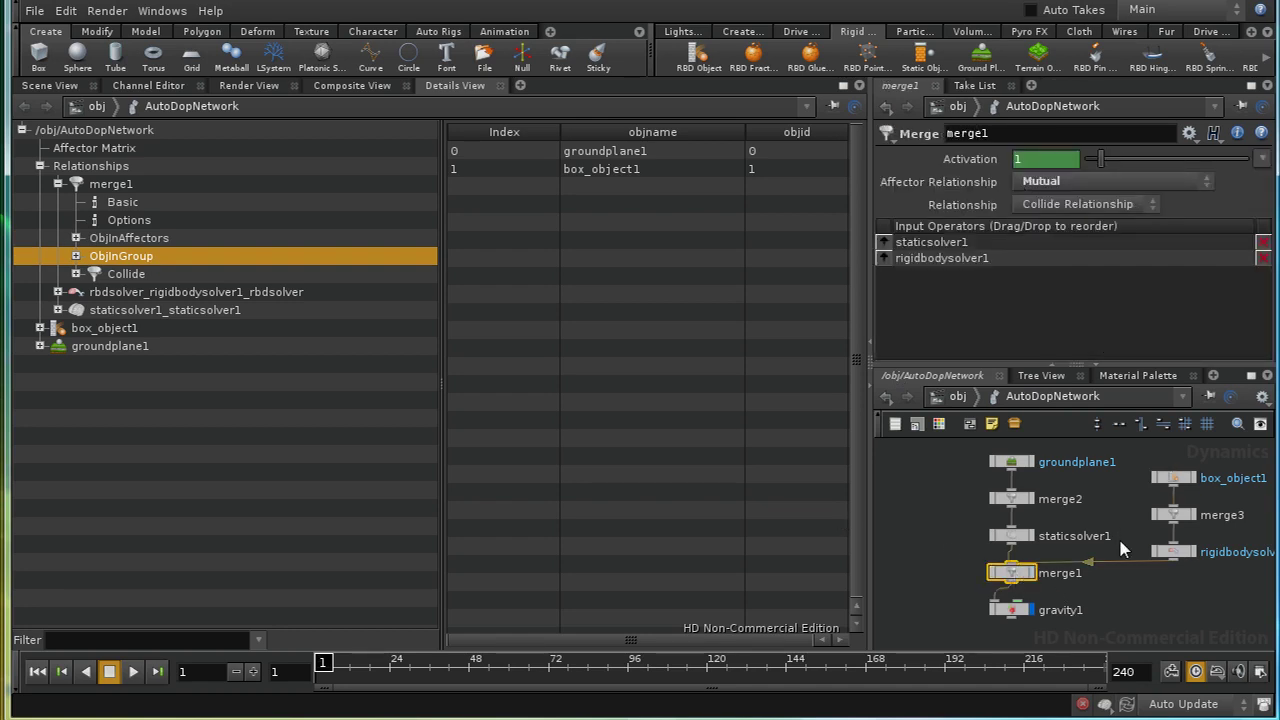
# Compare the ObjInGroup and ObjInAffectors lists of merge1's Collide relationship
pyautogui.moveTo(1122, 617); pyautogui.dragTo(1166, 646, button='middle')
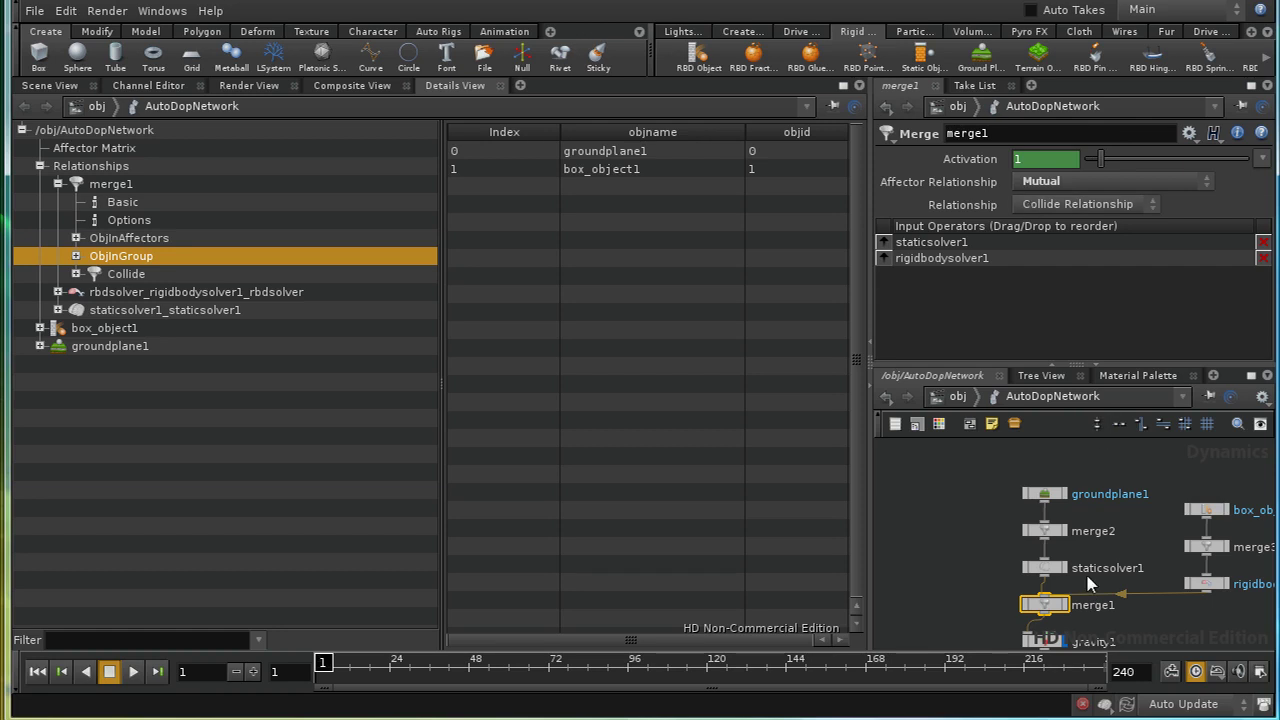
pyautogui.moveTo(1133, 626); pyautogui.dragTo(1128, 537, button='middle')
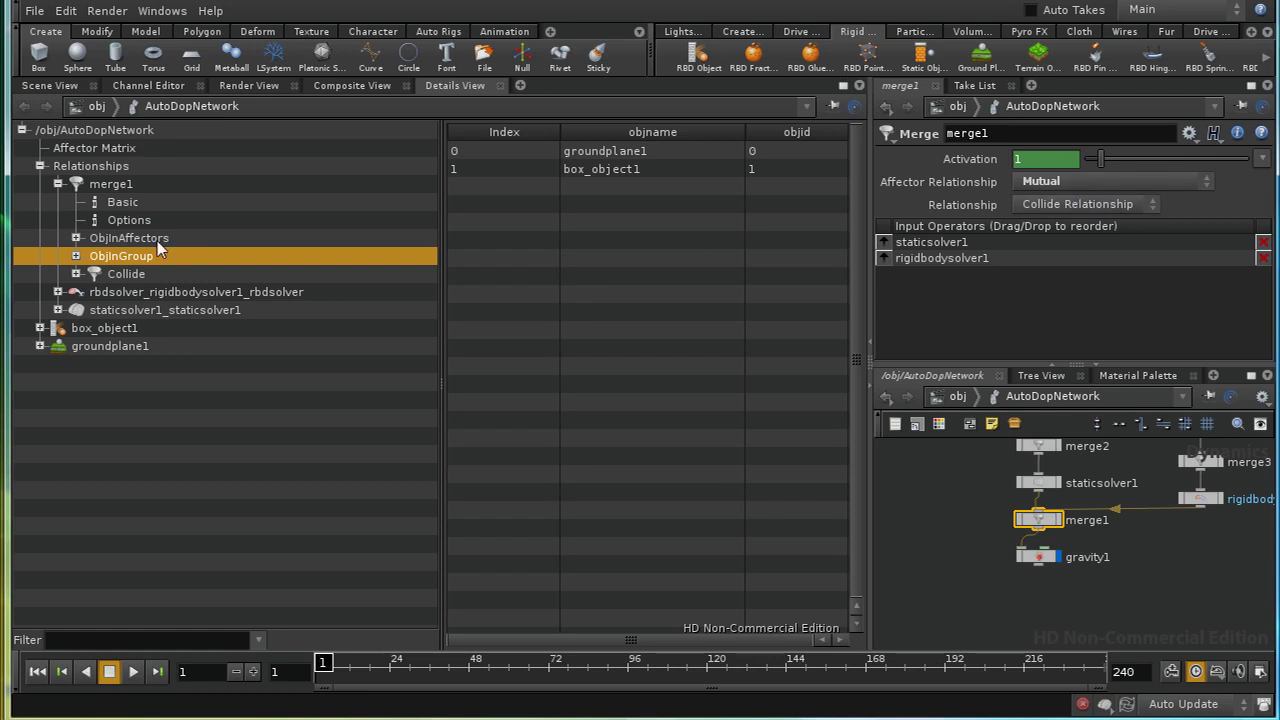
pyautogui.click(118, 276)
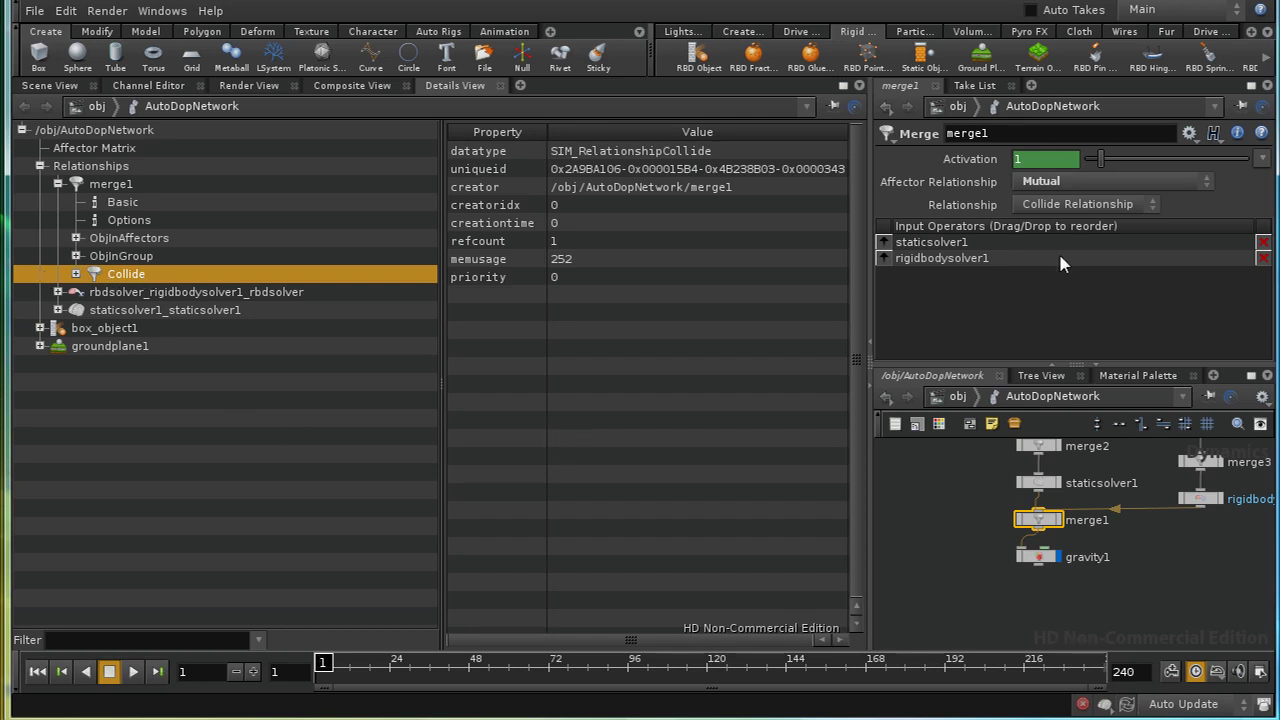
pyautogui.click(92, 256)
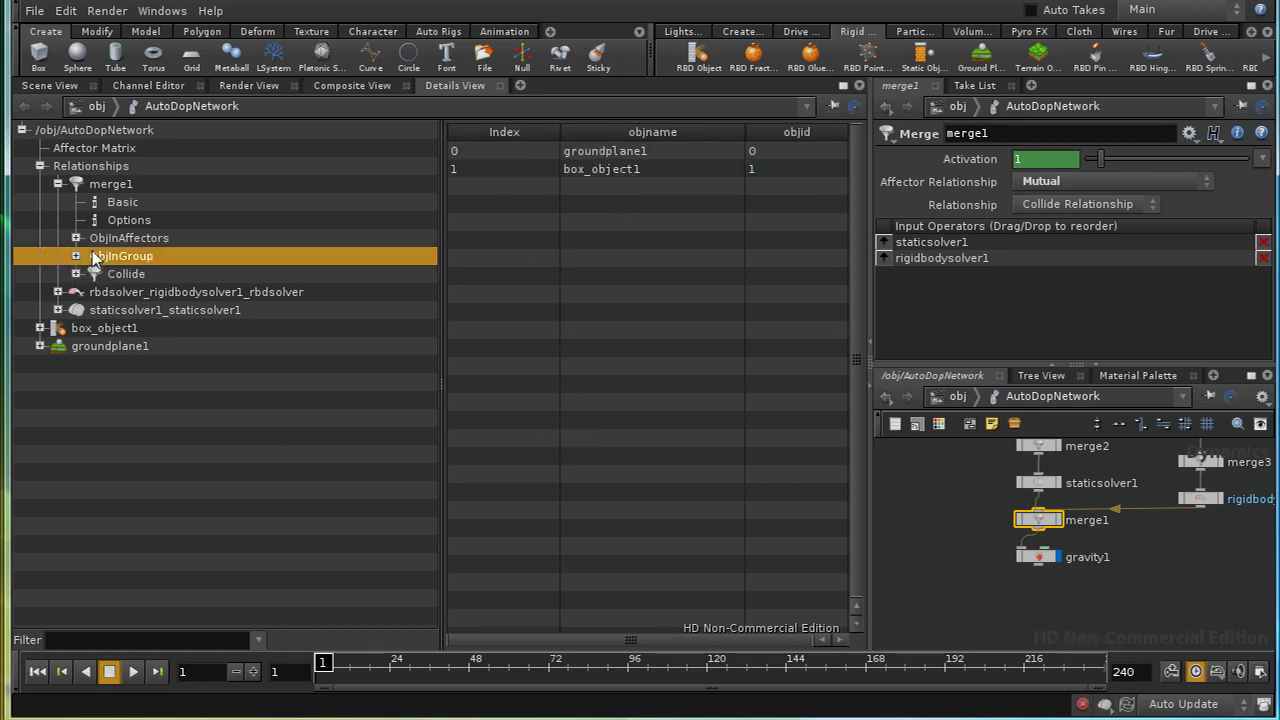
pyautogui.click(154, 239)
pyautogui.click(154, 248)
pyautogui.click(154, 237)
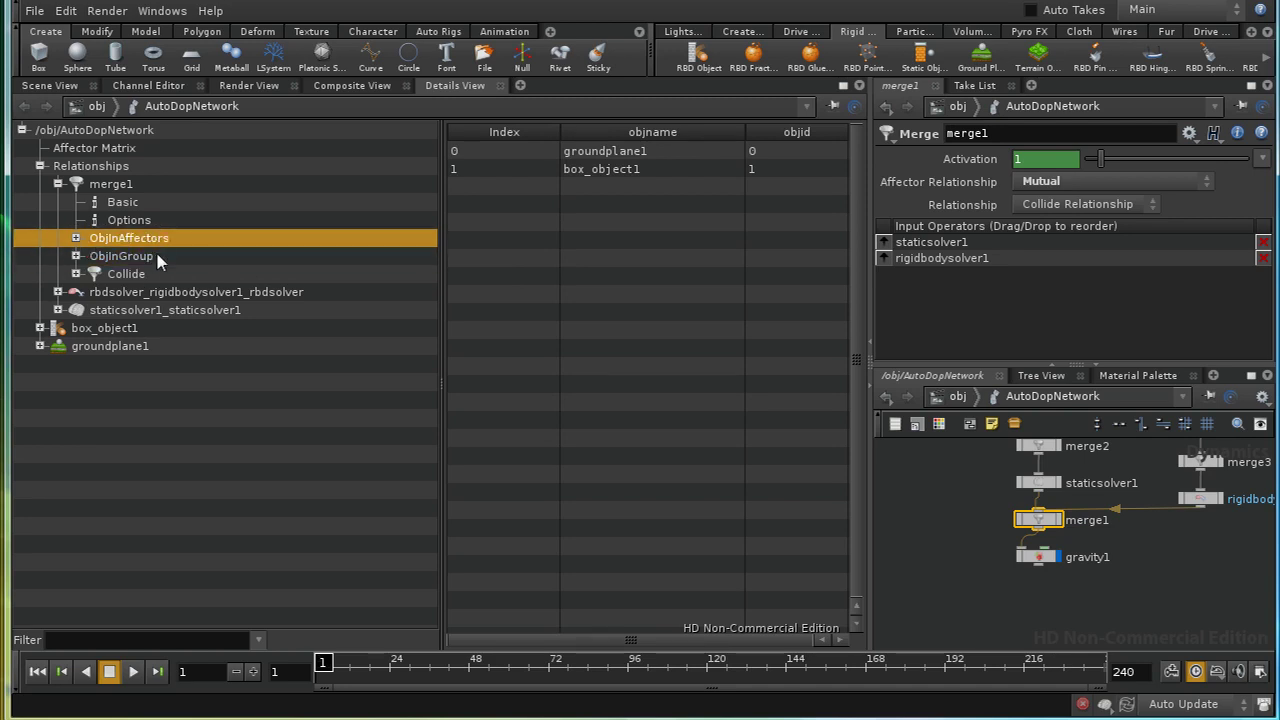
pyautogui.click(155, 251)
pyautogui.click(156, 238)
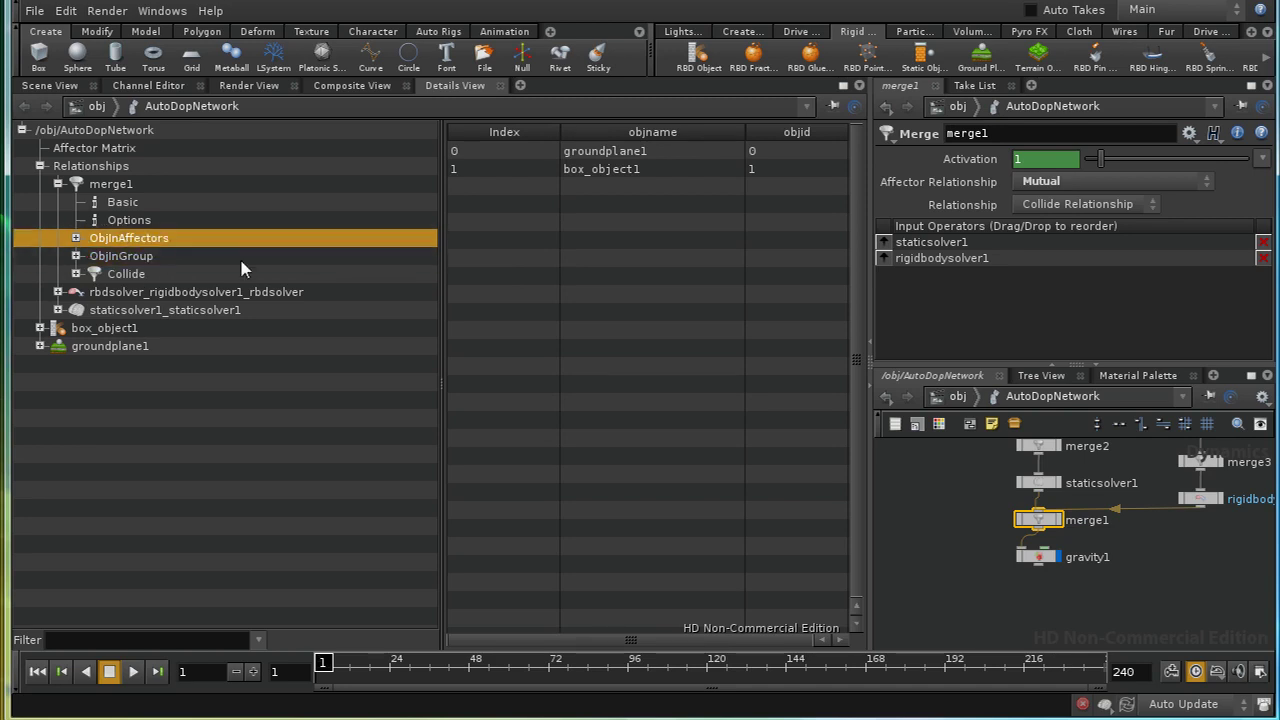
# Inspect box_object1 and groundplane1 inside the relationship group, then collapse Relationships
pyautogui.click(76, 256)
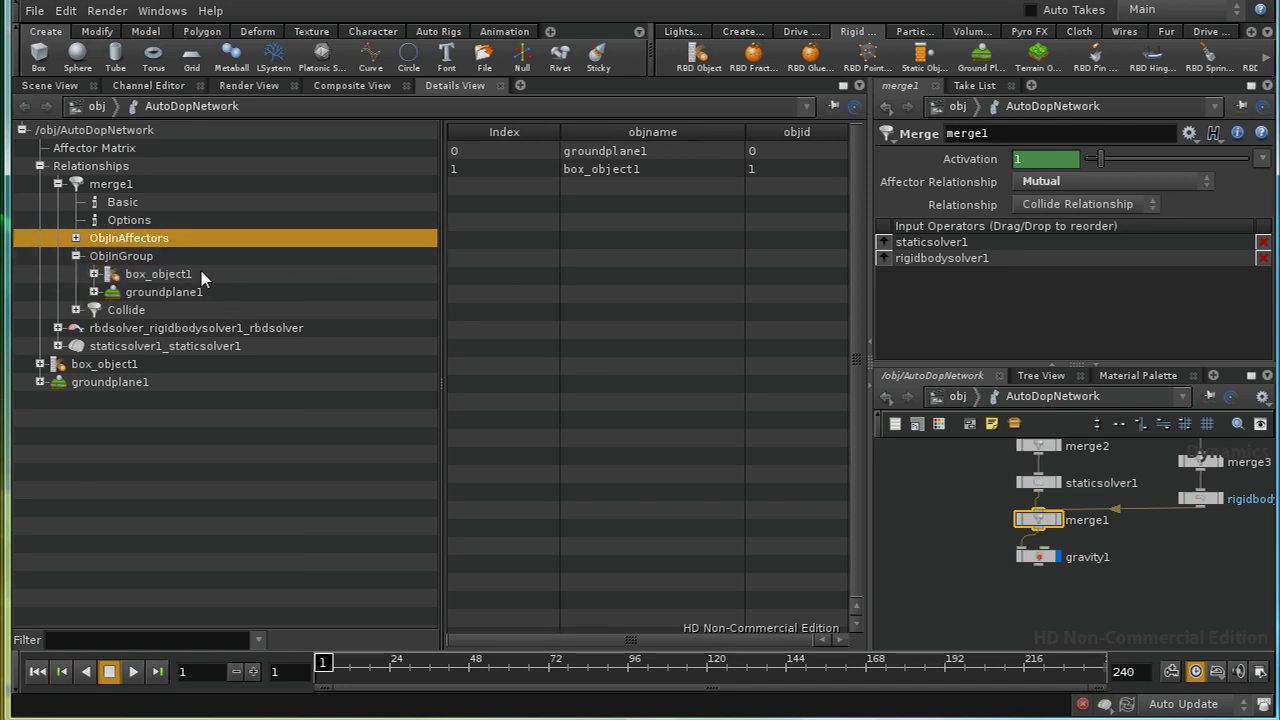
pyautogui.click(160, 275)
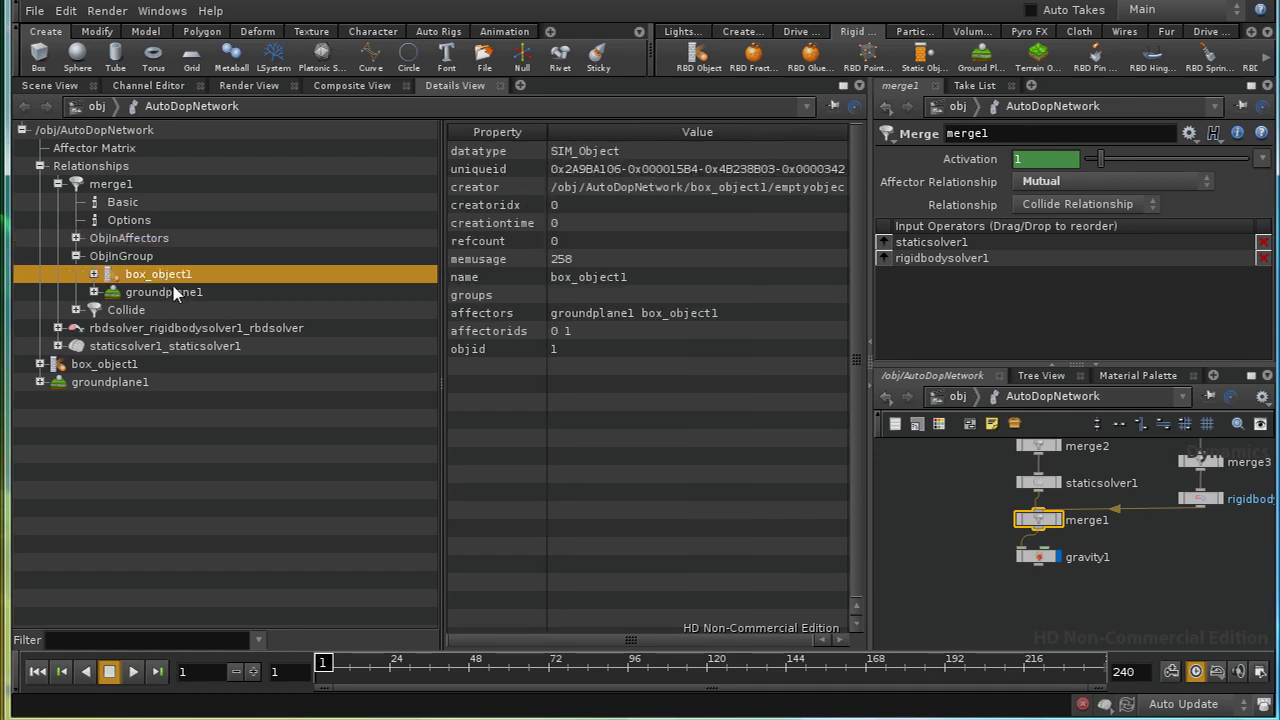
pyautogui.click(183, 292)
pyautogui.click(180, 275)
pyautogui.click(94, 274)
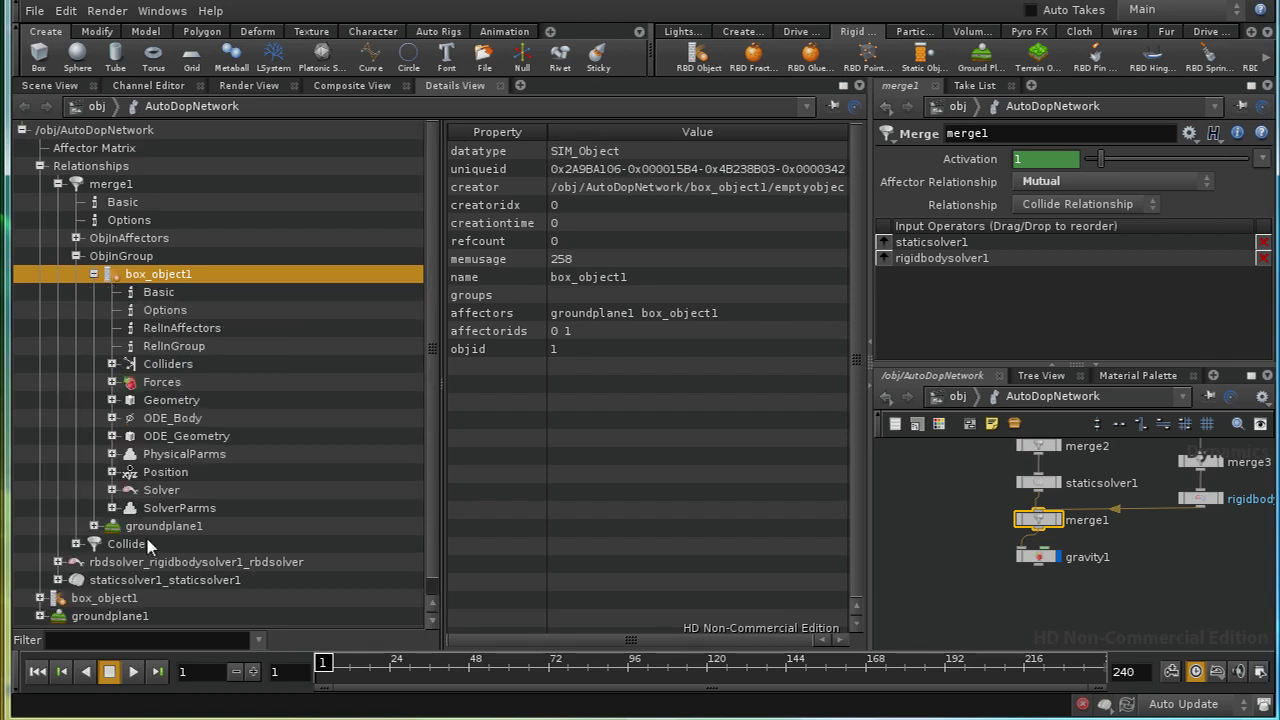
pyautogui.click(94, 274)
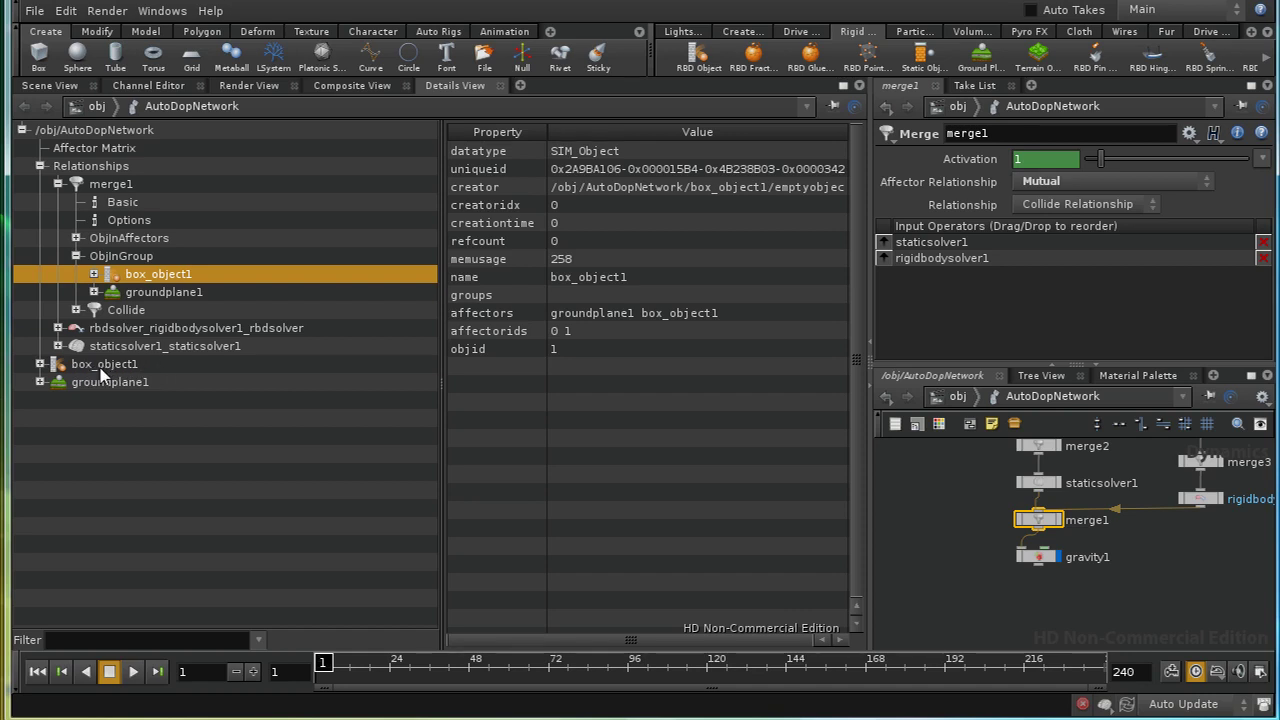
pyautogui.click(40, 166)
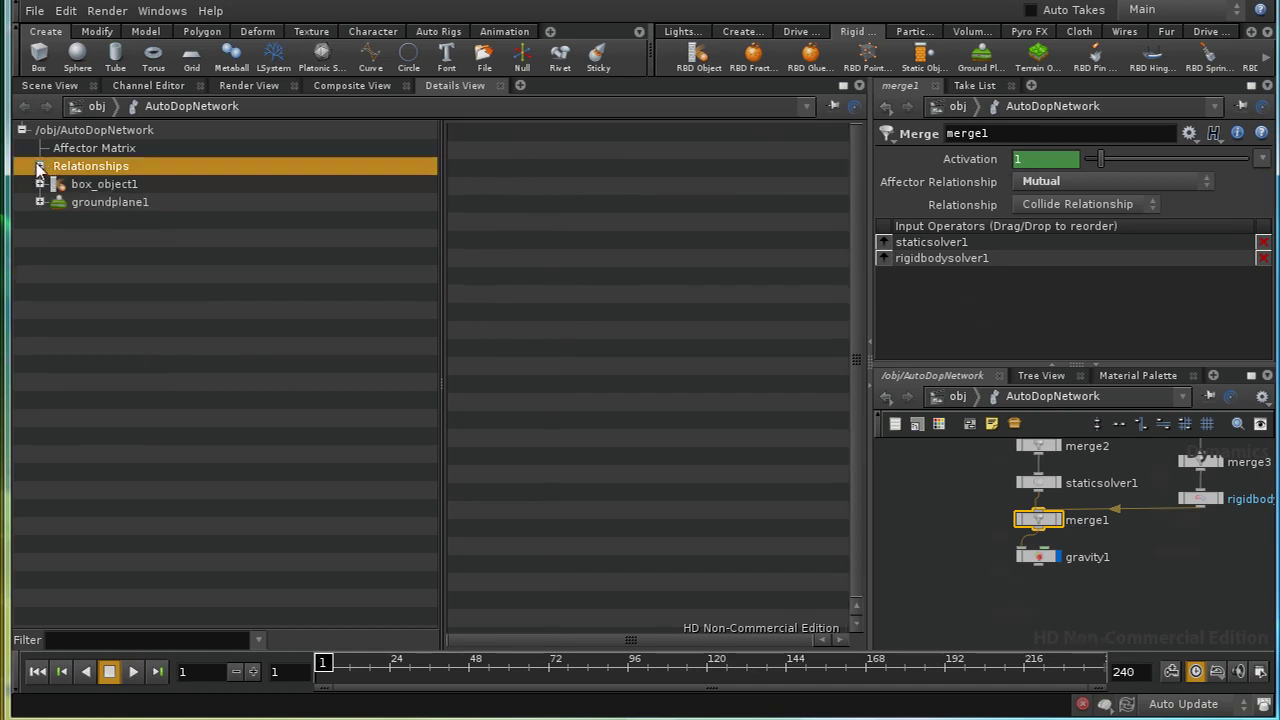
# Show box_object1's Position Options: p [0, 3.90431, 0], angvel [40, 0, 0], mass 1
pyautogui.press('Down')
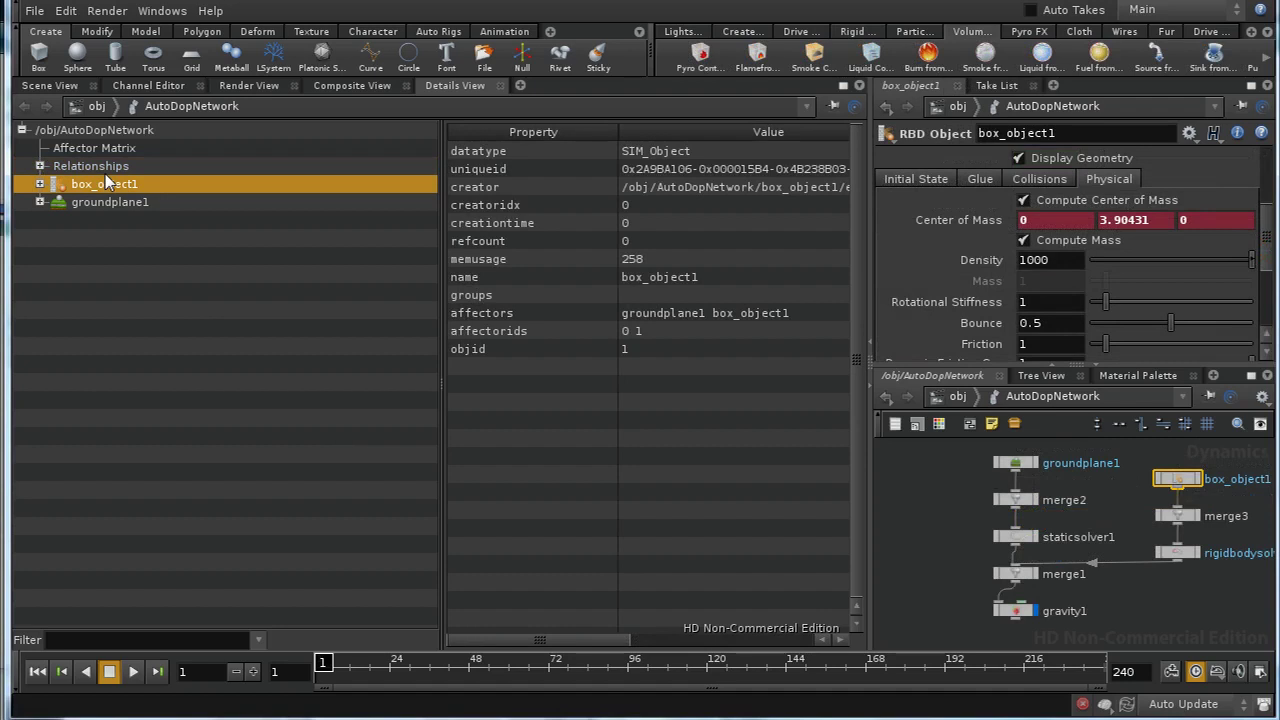
pyautogui.click(40, 184)
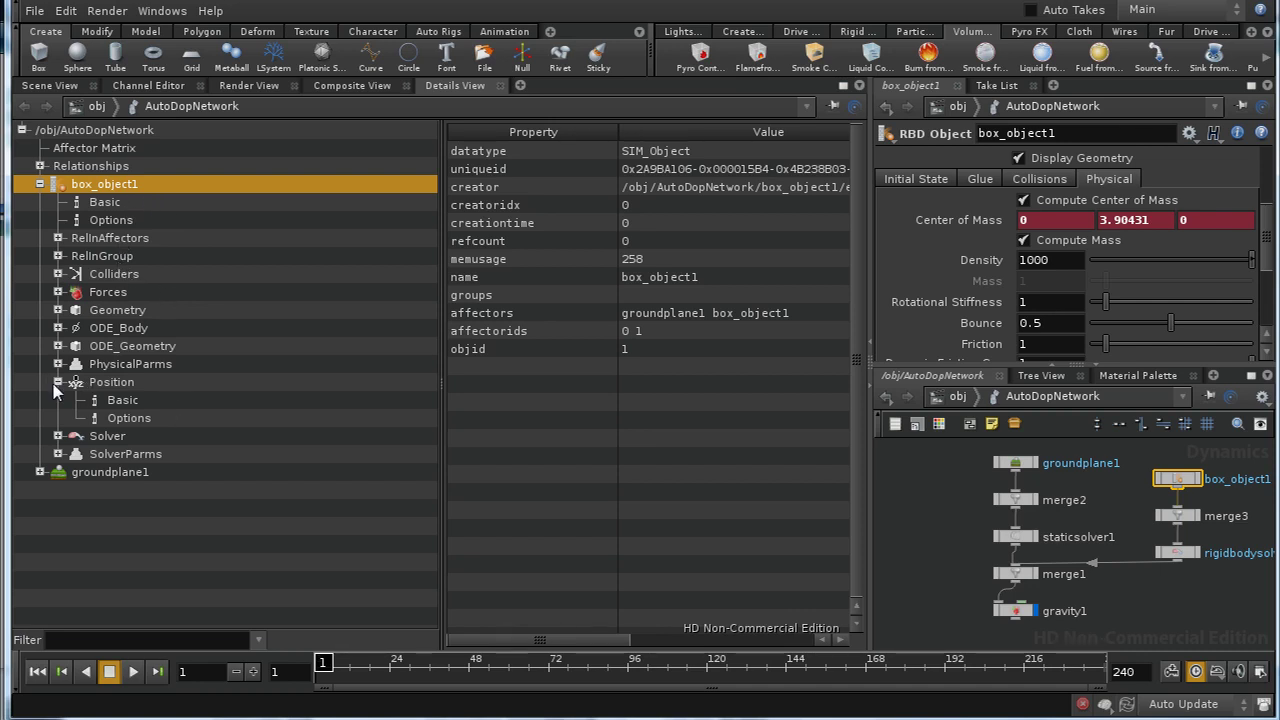
pyautogui.click(122, 420)
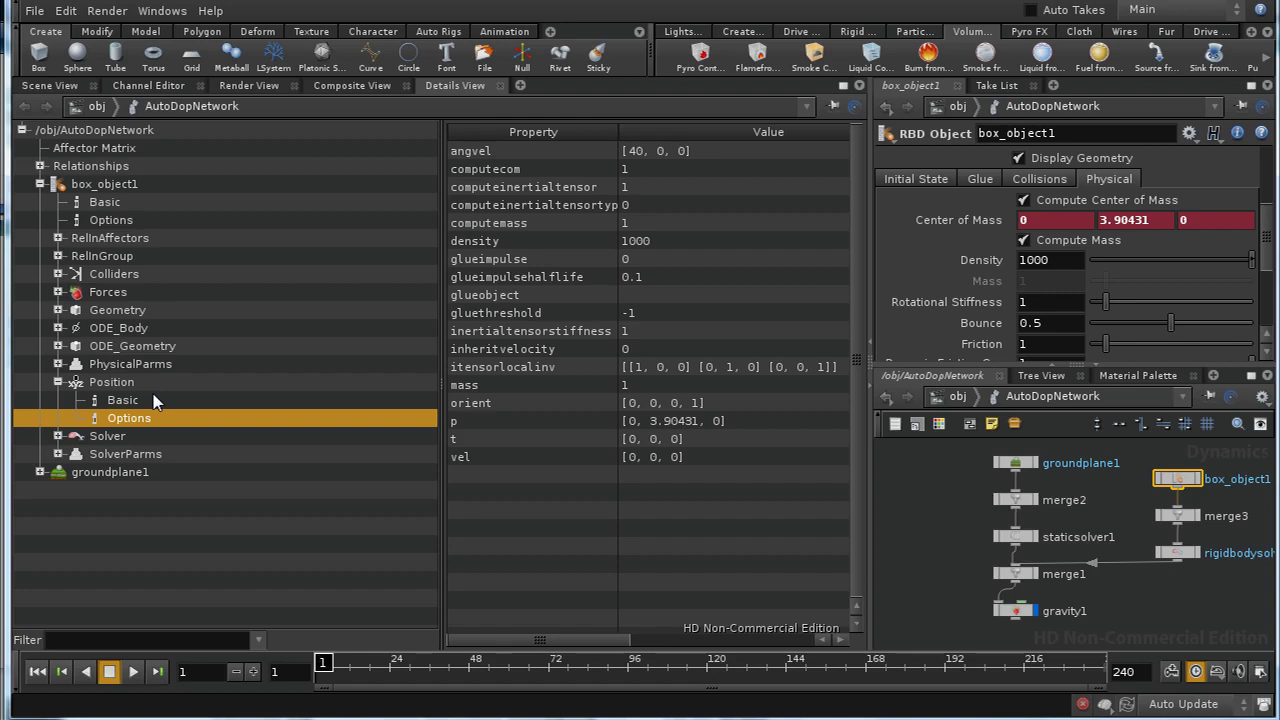
# Browse box_object1's PhysicalParms data for its bounce, friction and temperature values
pyautogui.click(58, 383)
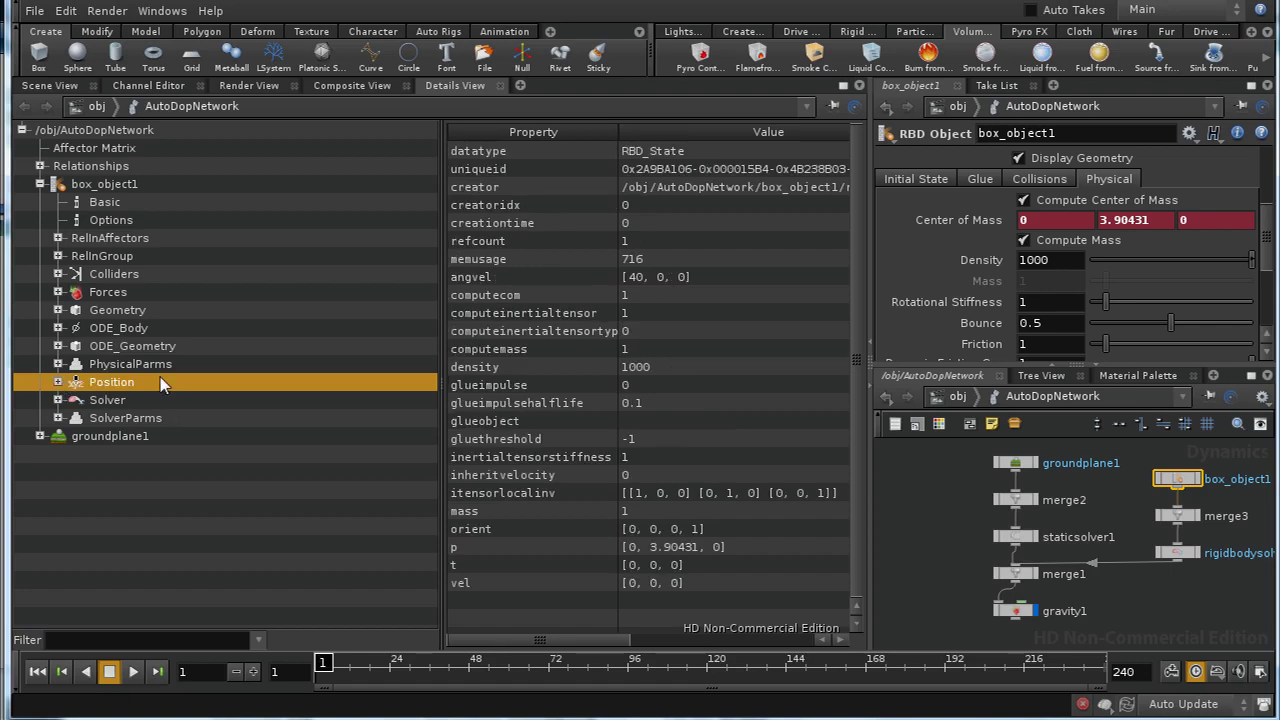
pyautogui.click(157, 366)
pyautogui.click(58, 364)
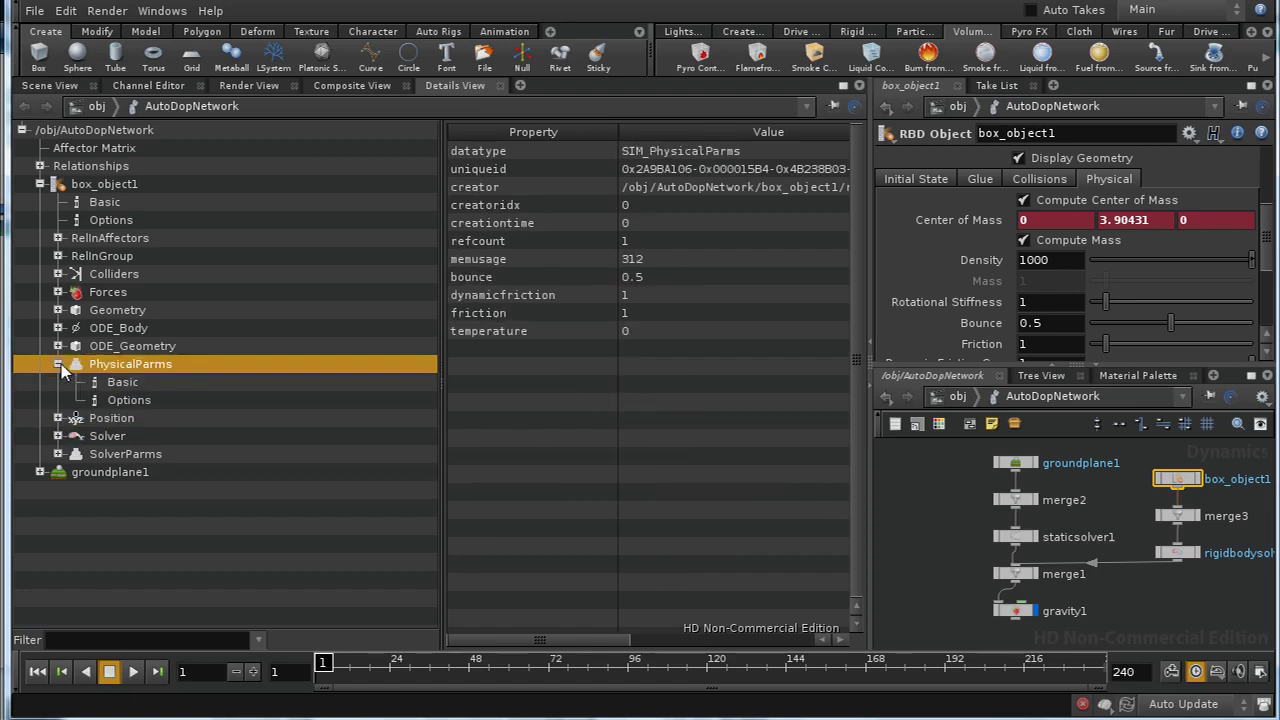
pyautogui.click(171, 397)
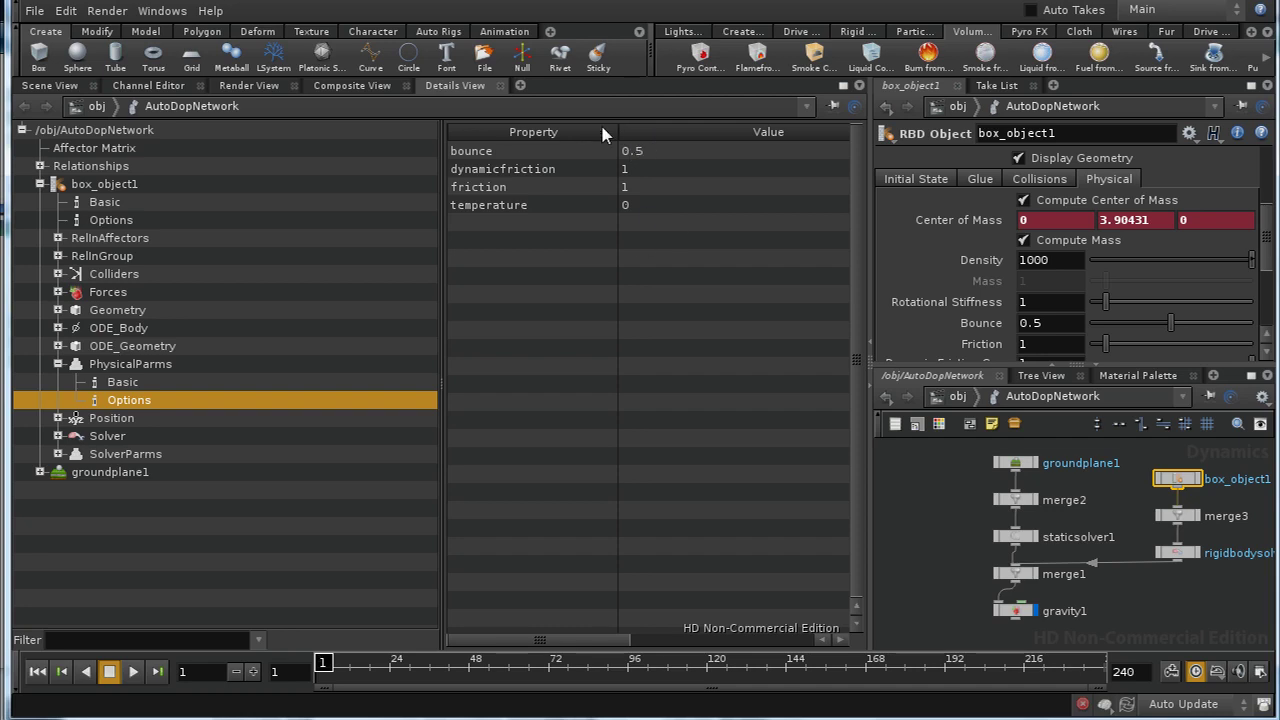
pyautogui.click(58, 366)
pyautogui.click(58, 366)
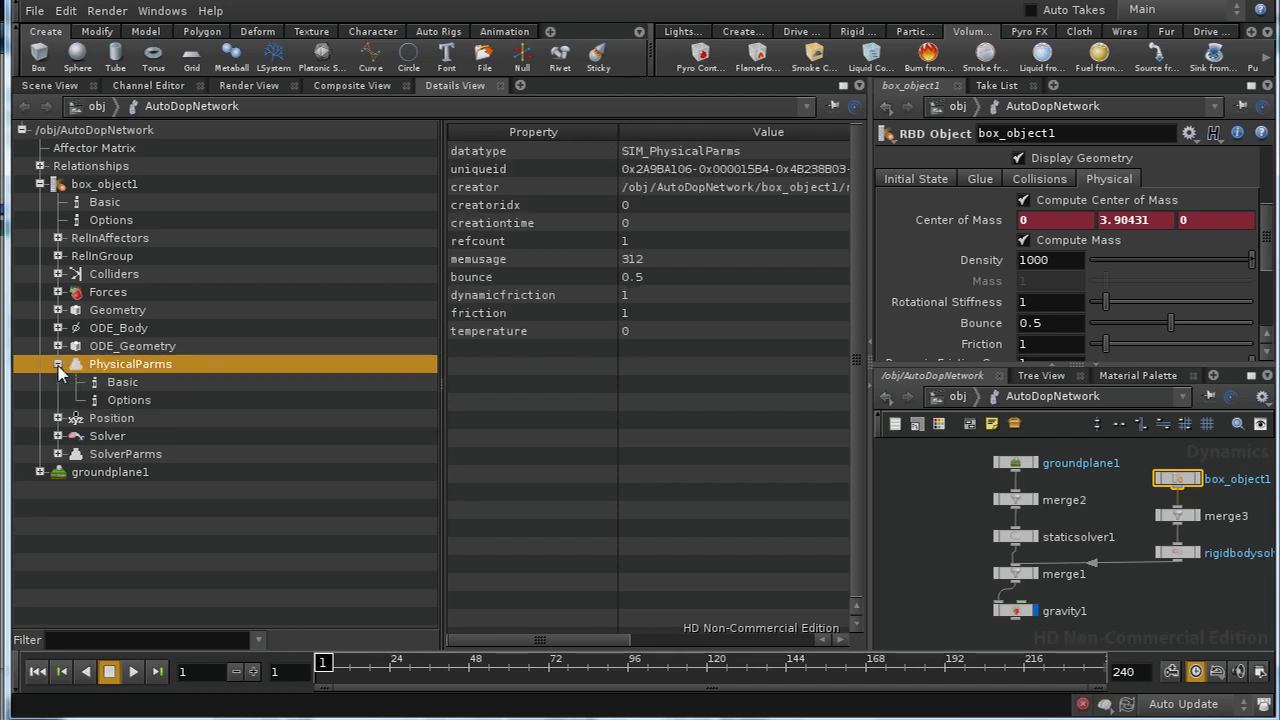
pyautogui.click(181, 401)
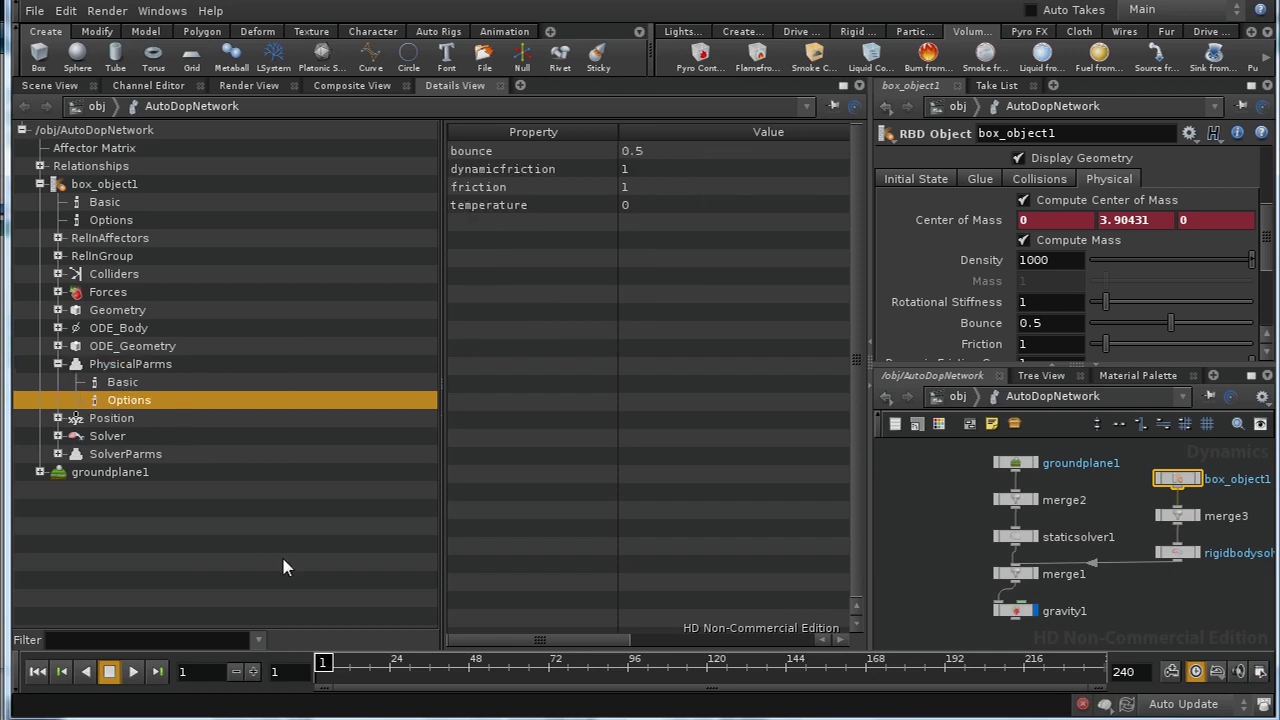
pyautogui.click(58, 364)
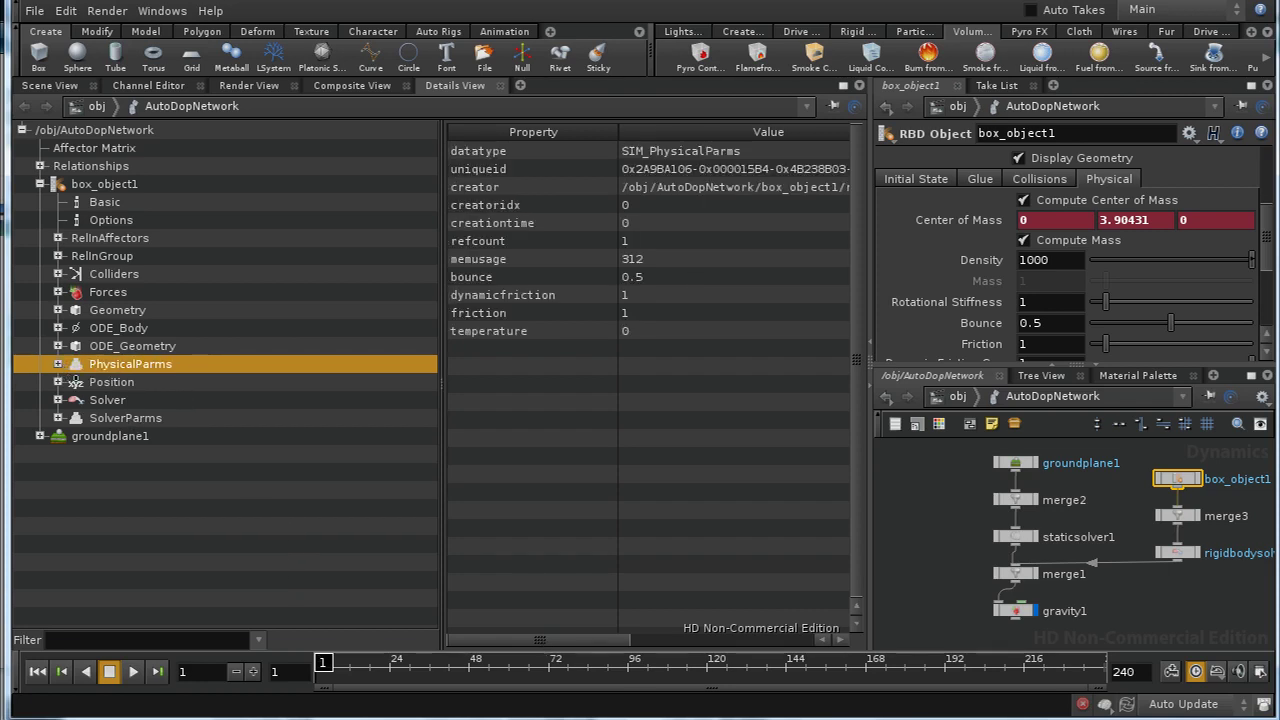
# Switch between the box's rigid body state and position/velocity values under Position
pyautogui.click(58, 382)
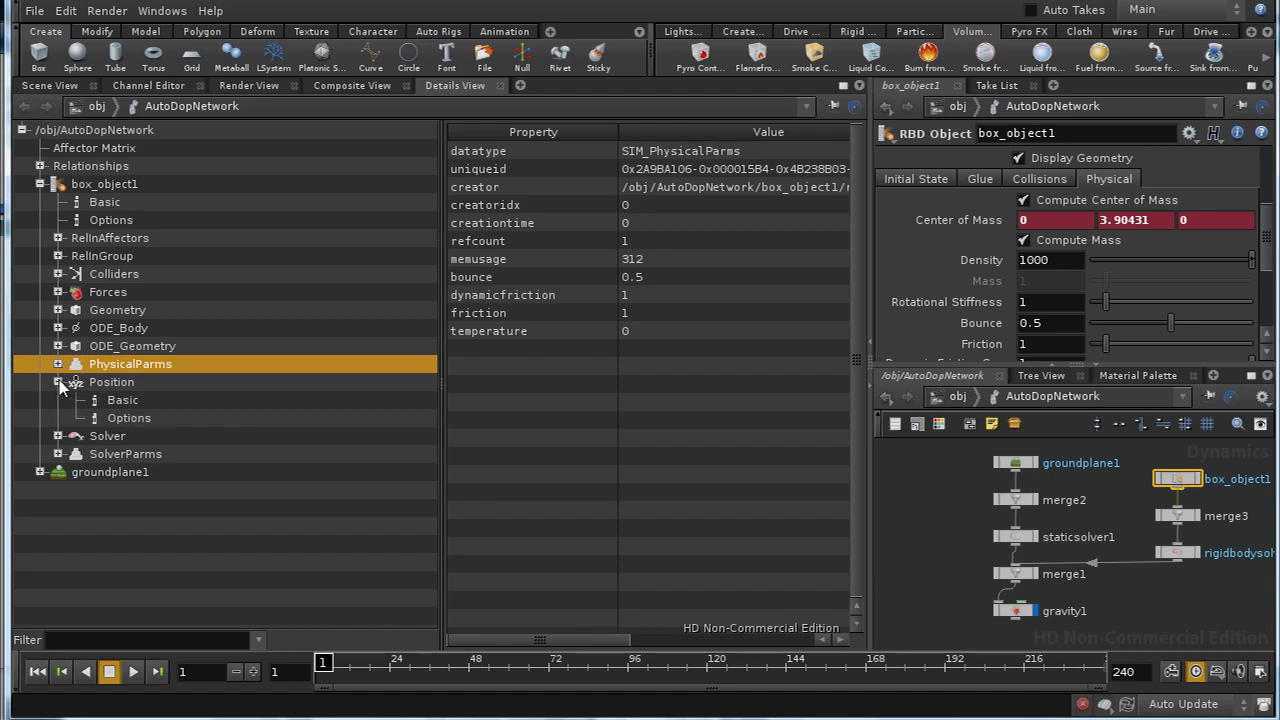
pyautogui.click(124, 400)
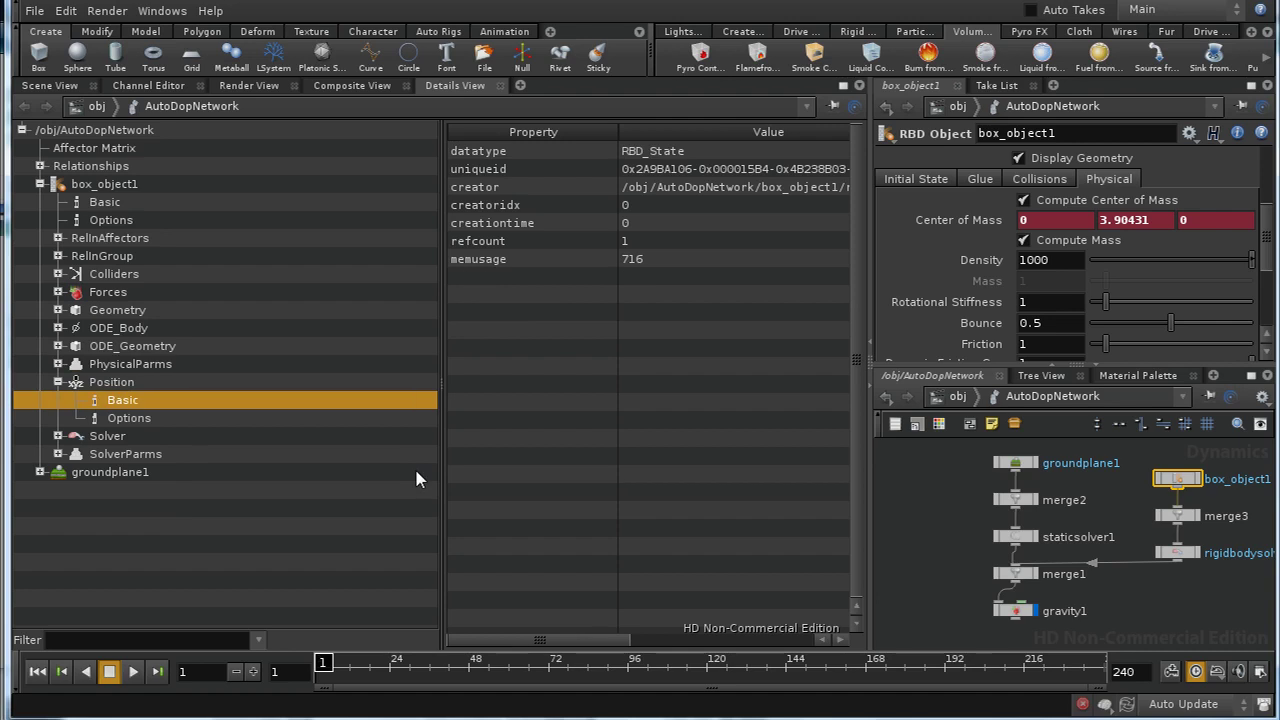
pyautogui.click(221, 420)
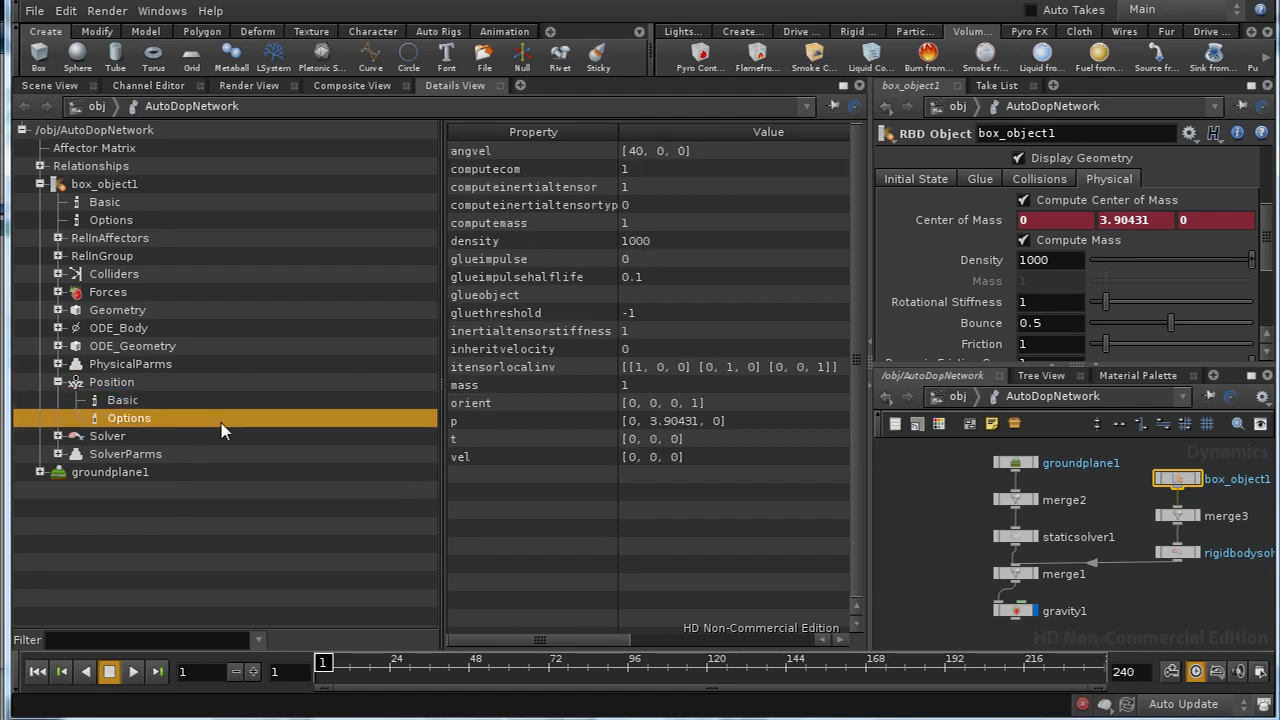
pyautogui.click(217, 403)
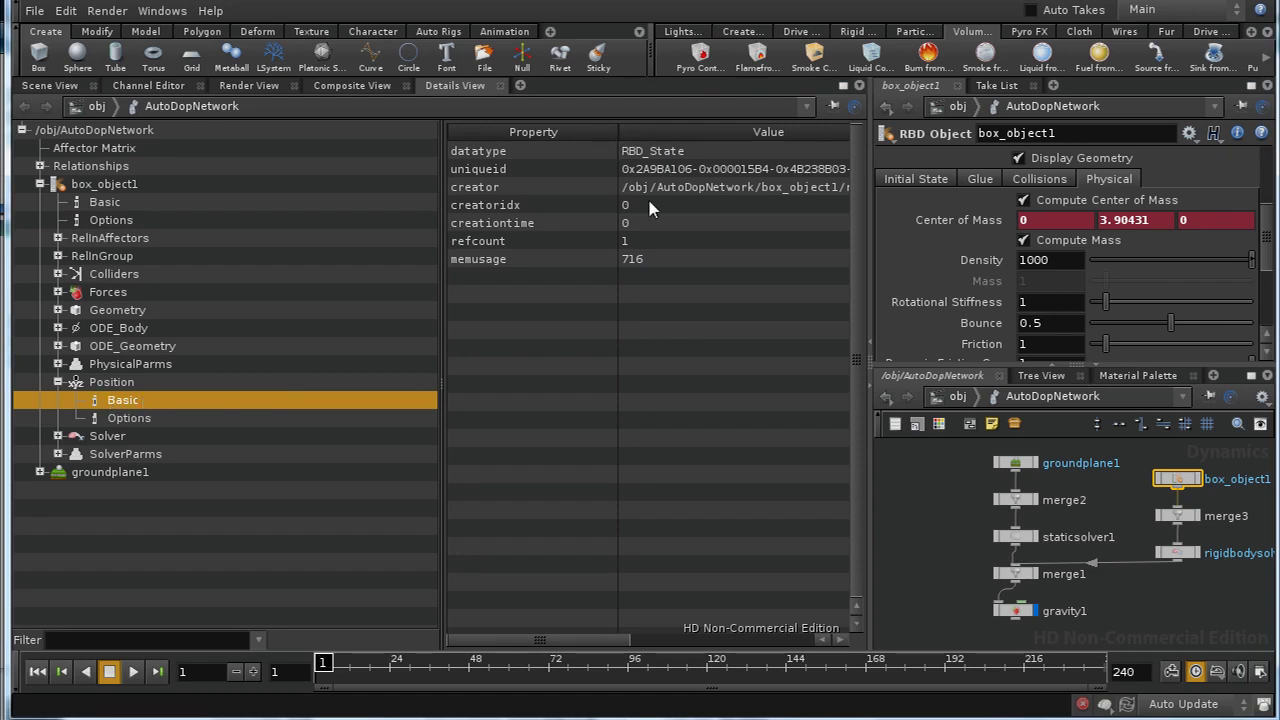
pyautogui.click(184, 424)
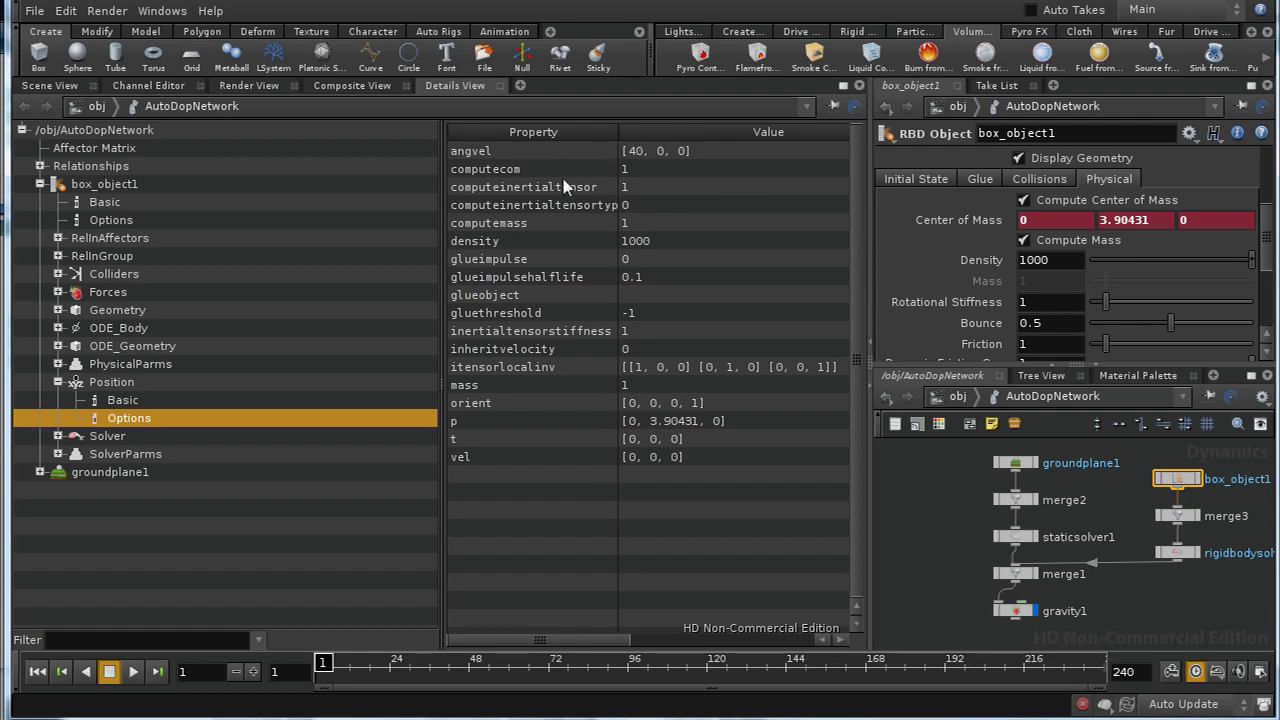
pyautogui.click(58, 382)
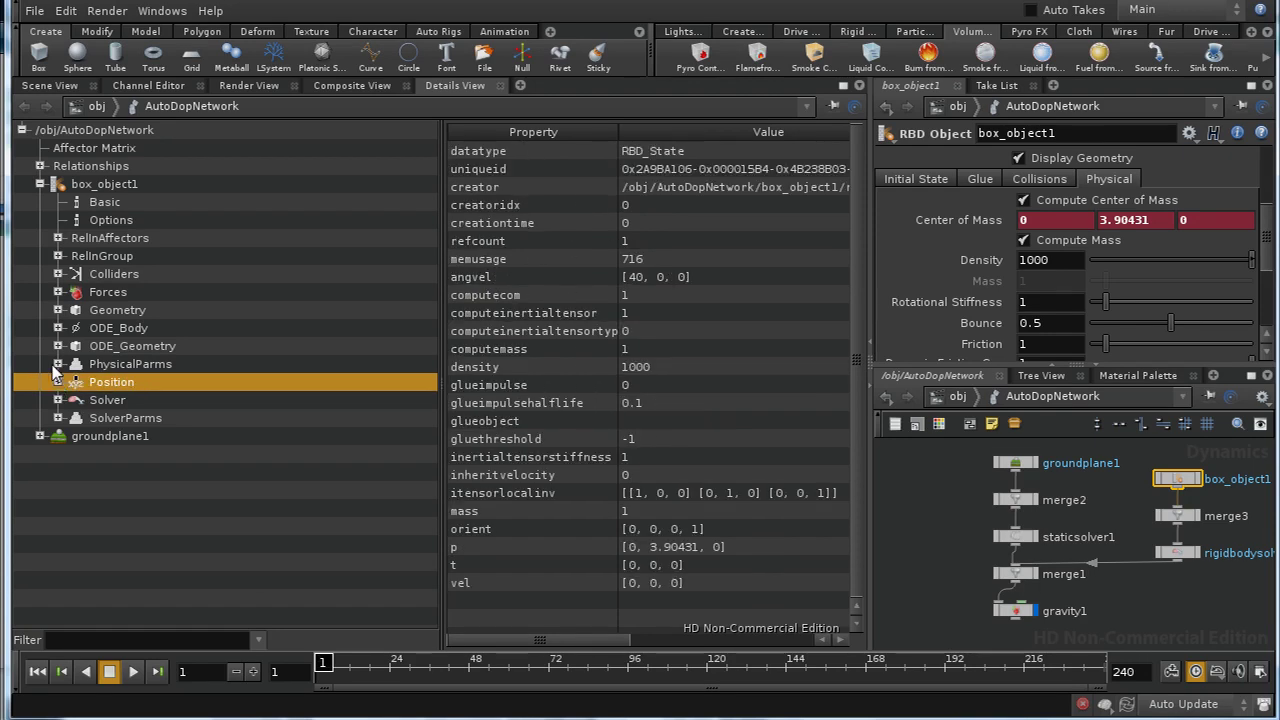
# Recheck the PhysicalParms bounce and friction values while panning the simulation network
pyautogui.click(58, 364)
pyautogui.click(150, 399)
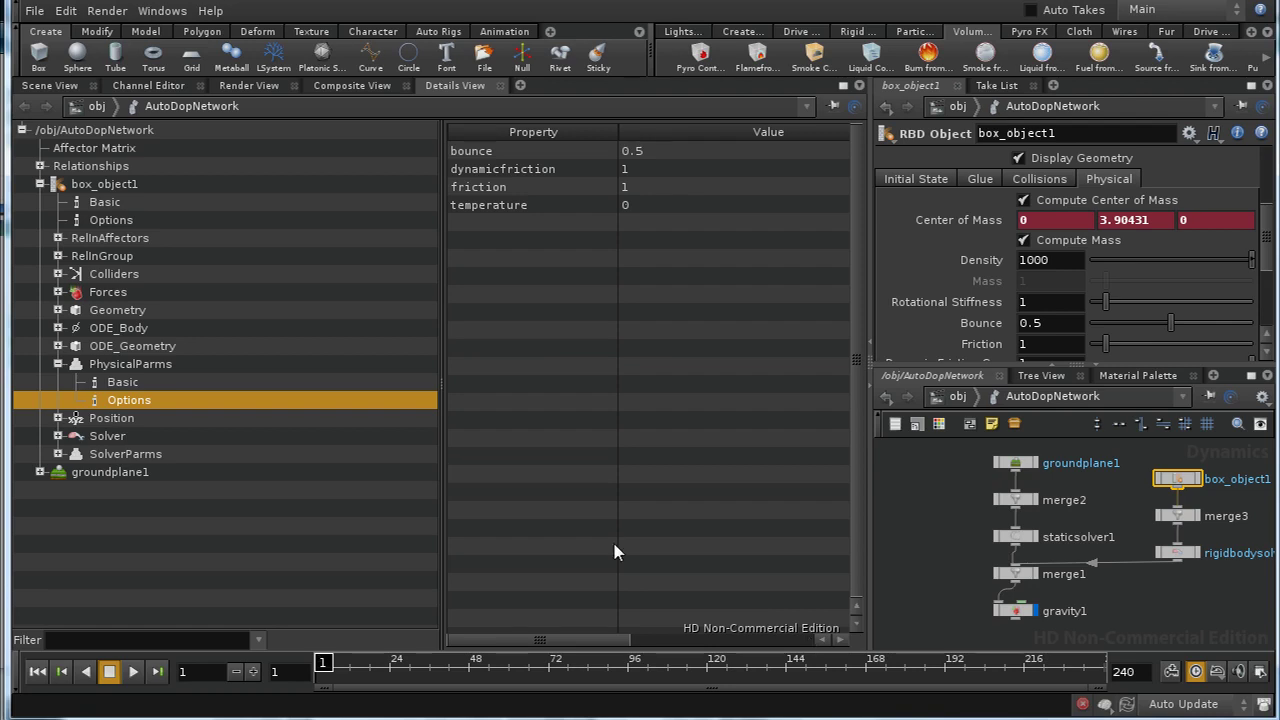
pyautogui.click(57, 366)
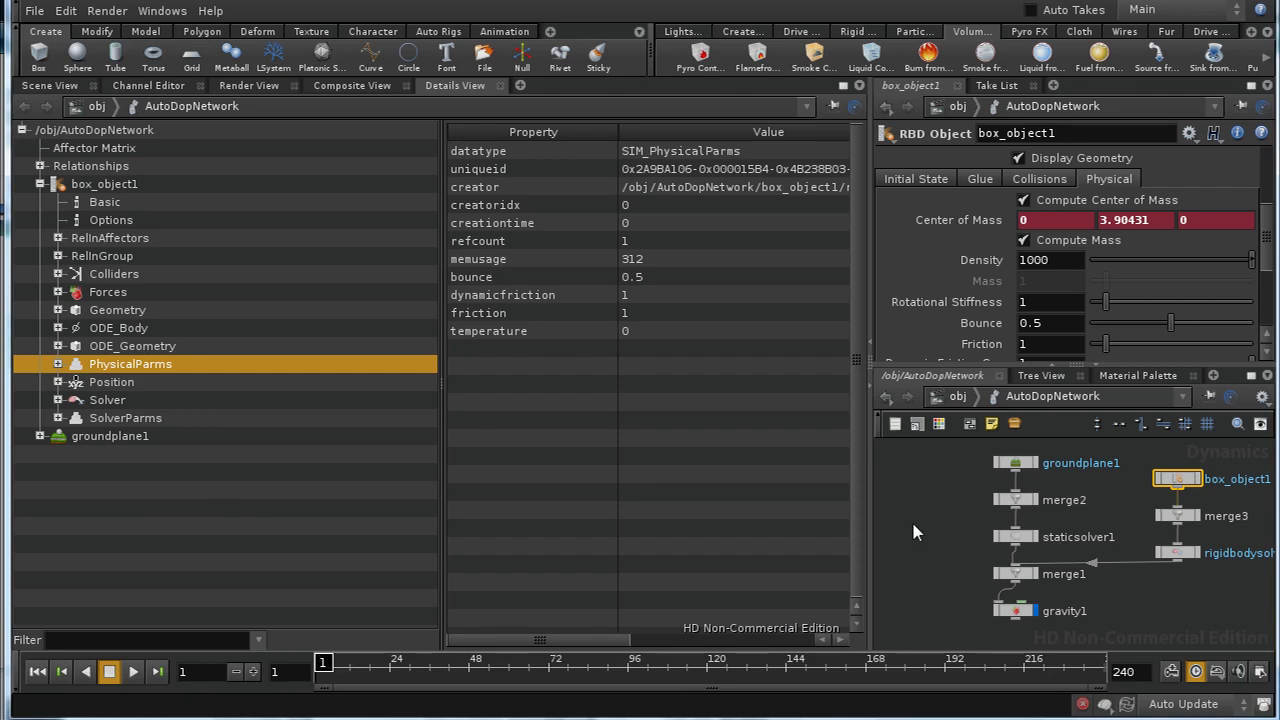
pyautogui.moveTo(911, 519)
pyautogui.mouseDown(button='middle')
pyautogui.moveTo(948, 543)
pyautogui.moveTo(929, 525)
pyautogui.mouseUp(button='middle')
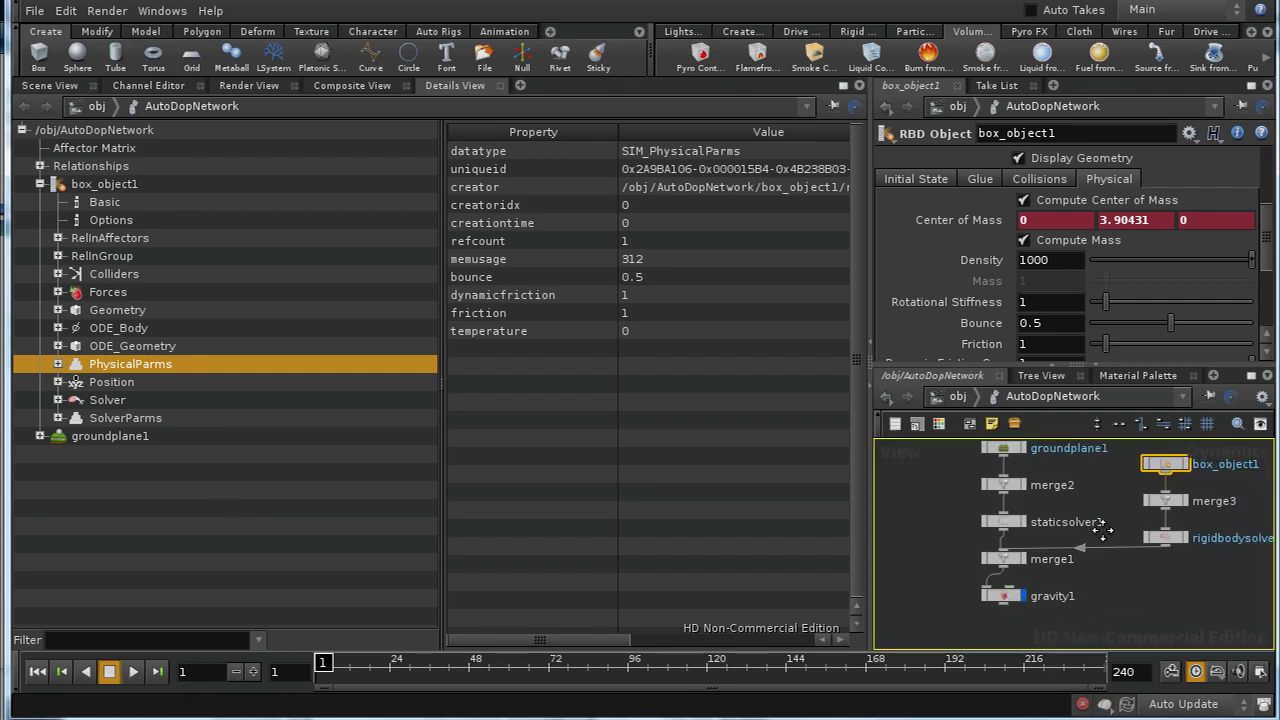
pyautogui.moveTo(1115, 538); pyautogui.dragTo(1083, 533, button='middle')
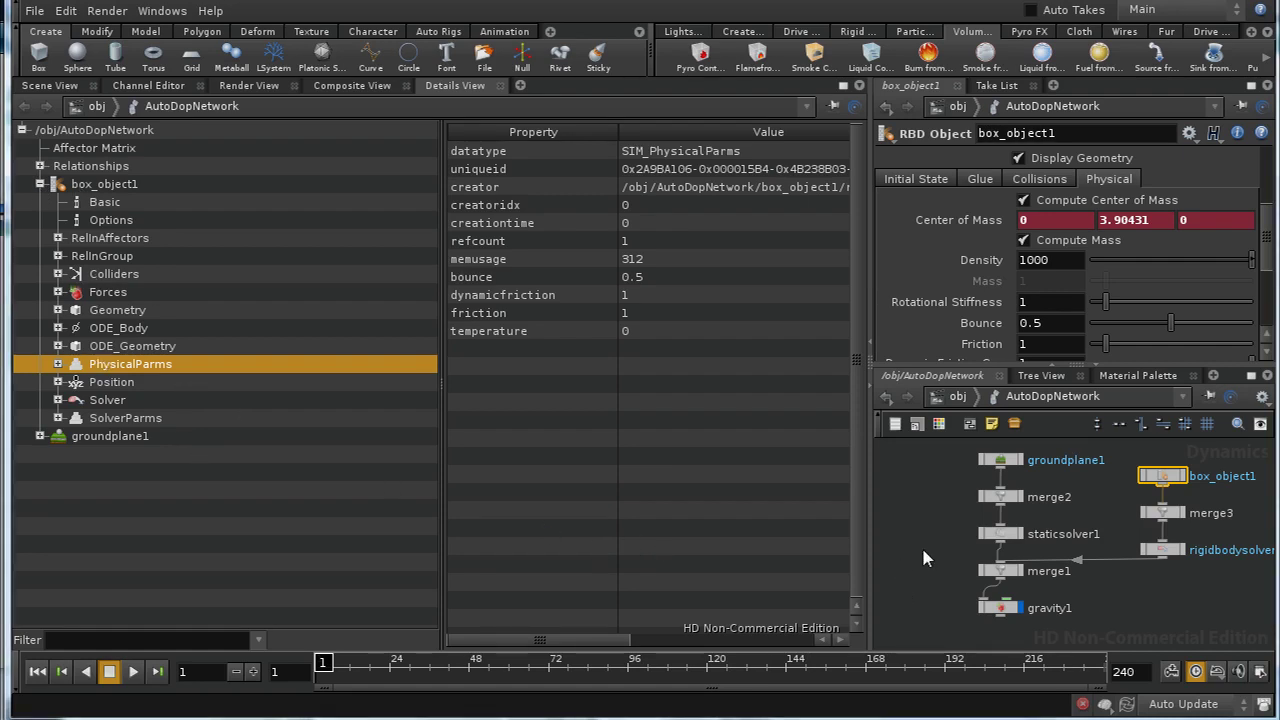
pyautogui.moveTo(921, 545); pyautogui.dragTo(1032, 545, button='middle')
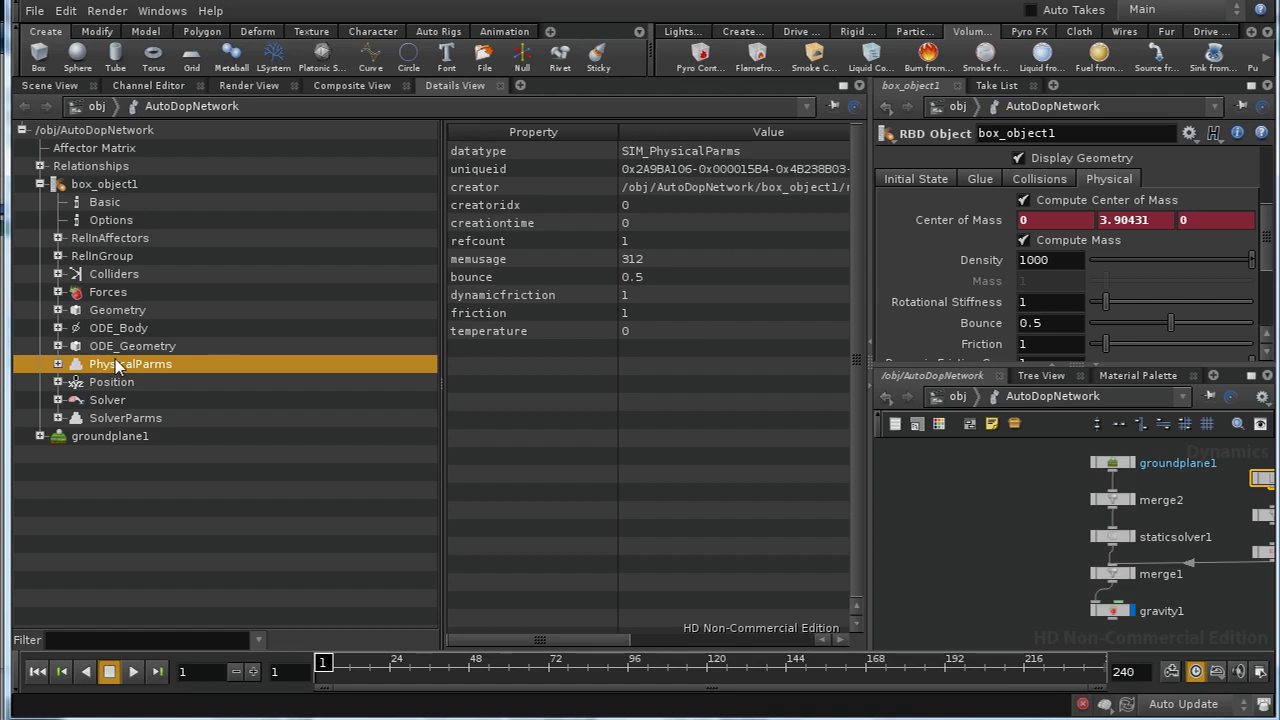
pyautogui.click(58, 364)
pyautogui.click(128, 400)
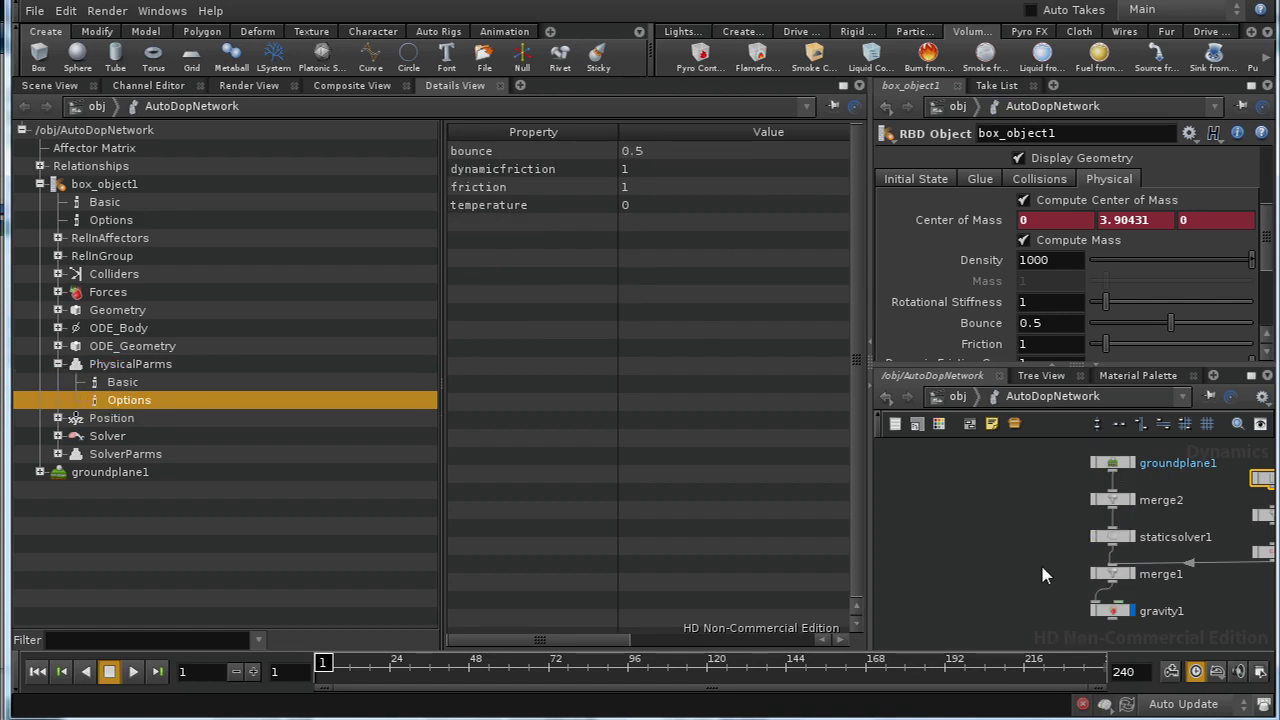
# Show PhysicalParms Basic data (datatype SIM_PhysicalParms, refcount 1) with the box_object1 branch in view
pyautogui.moveTo(1037, 572); pyautogui.dragTo(1117, 575, button='middle')
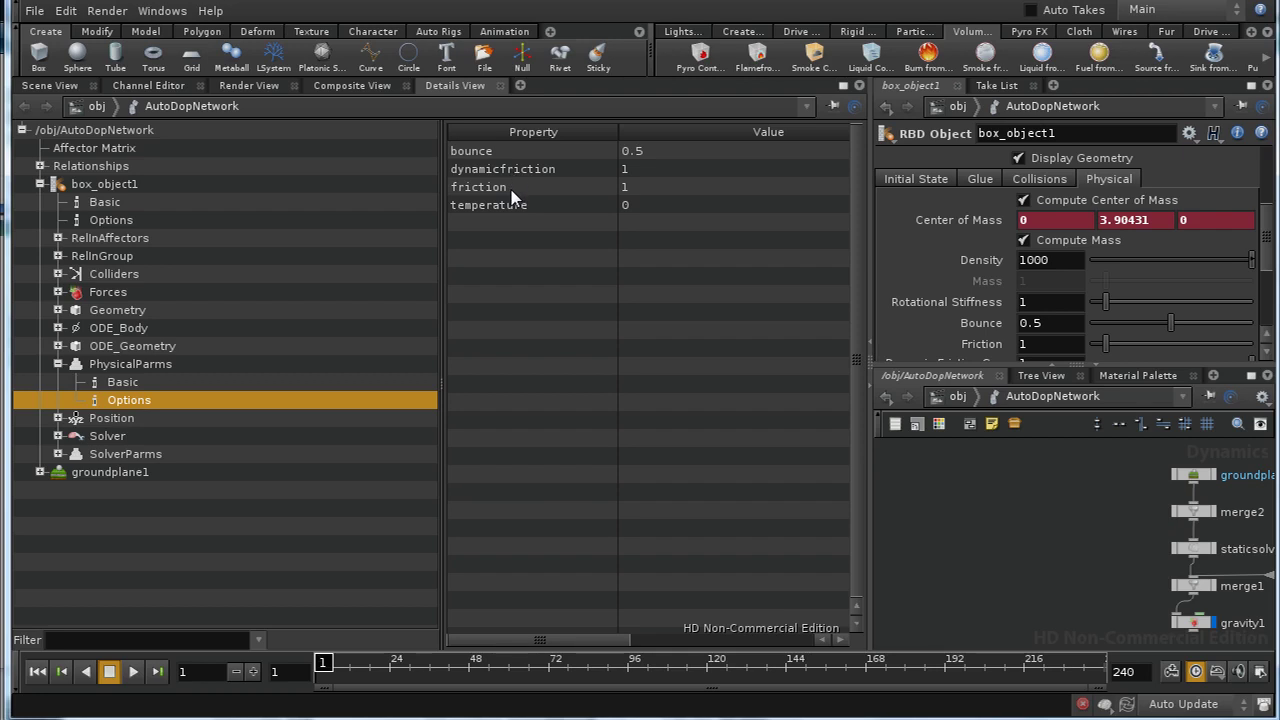
pyautogui.moveTo(1063, 553); pyautogui.dragTo(890, 566, button='middle')
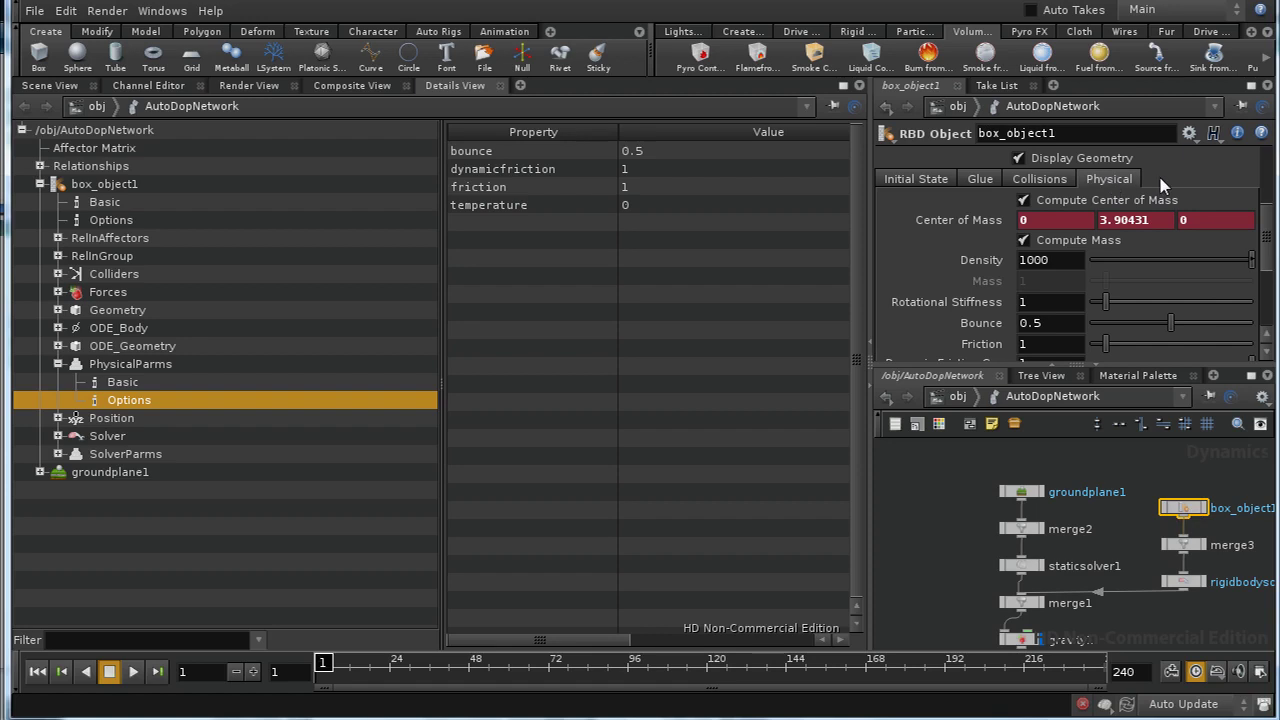
pyautogui.moveTo(1265, 238); pyautogui.dragTo(1265, 195)
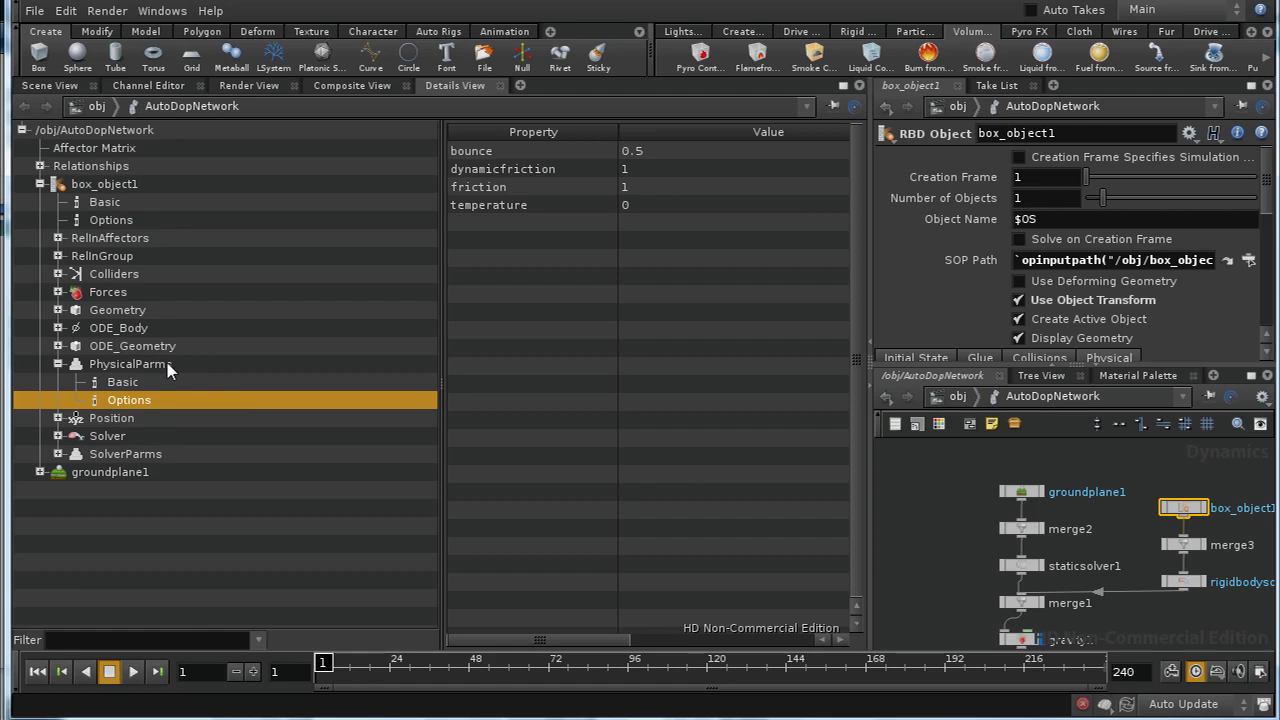
pyautogui.click(123, 383)
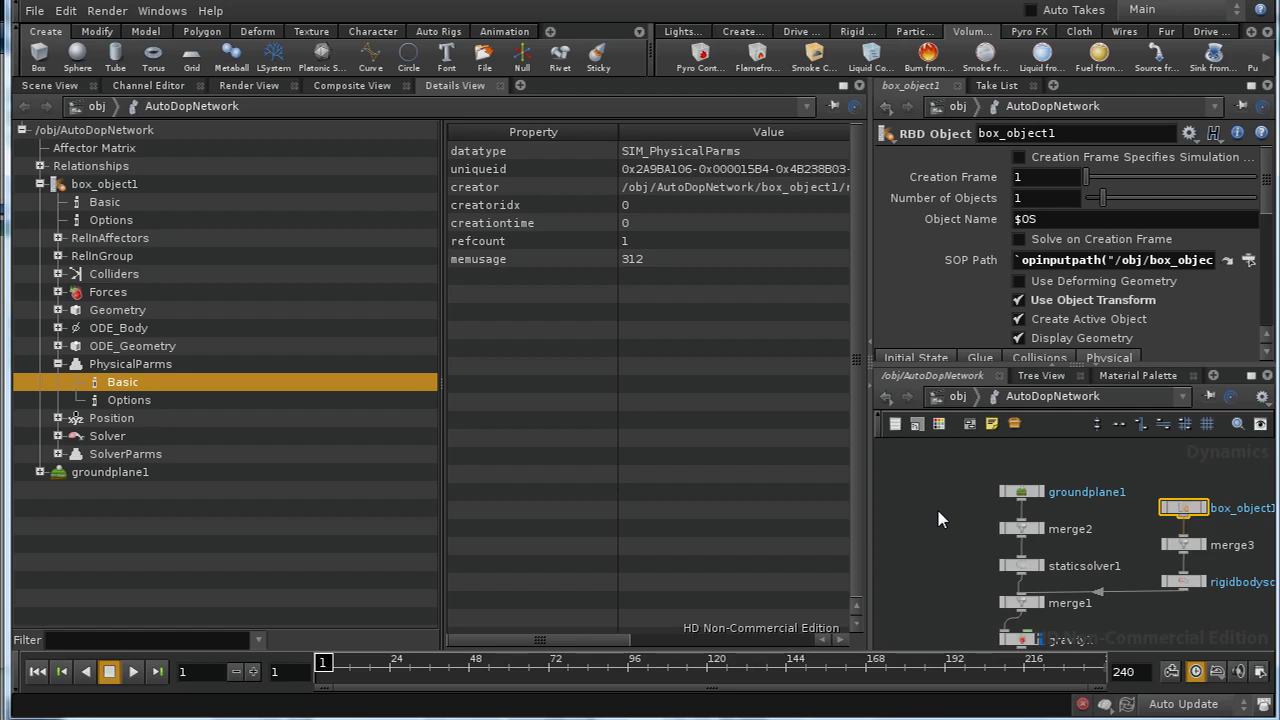
pyautogui.moveTo(970, 506); pyautogui.dragTo(943, 531, button='middle')
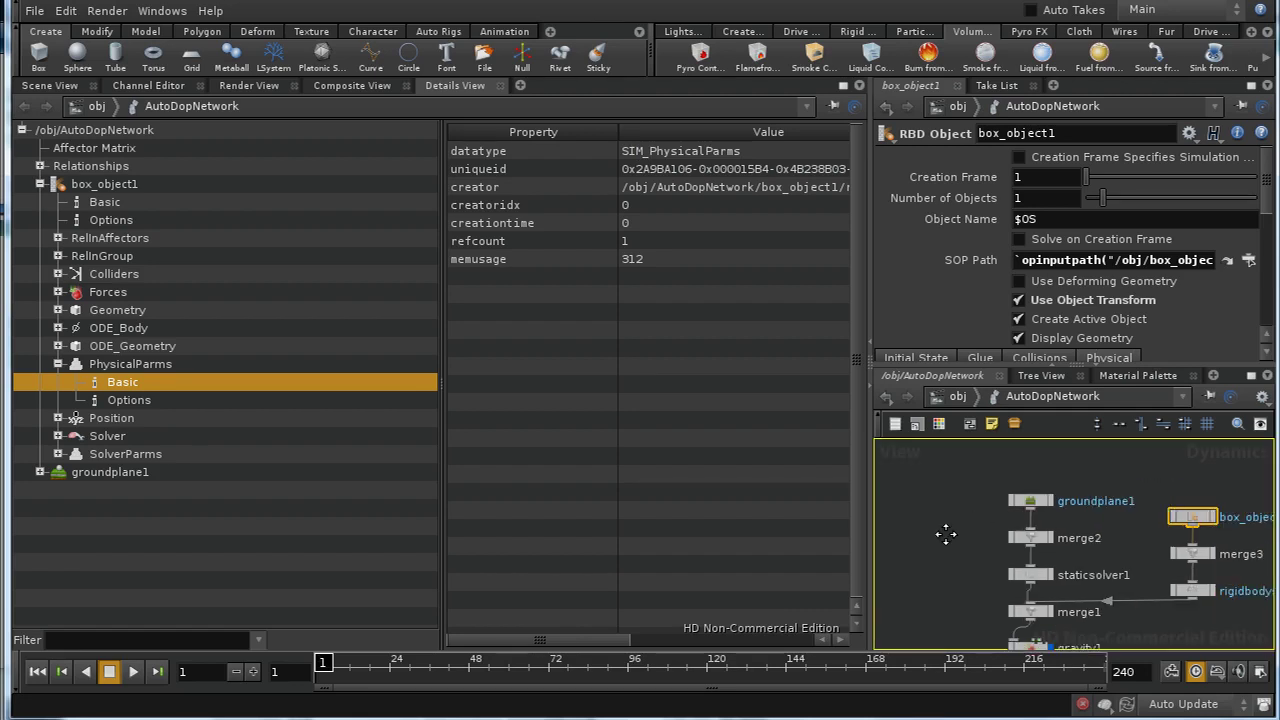
pyautogui.moveTo(1150, 481); pyautogui.dragTo(1148, 497, button='middle')
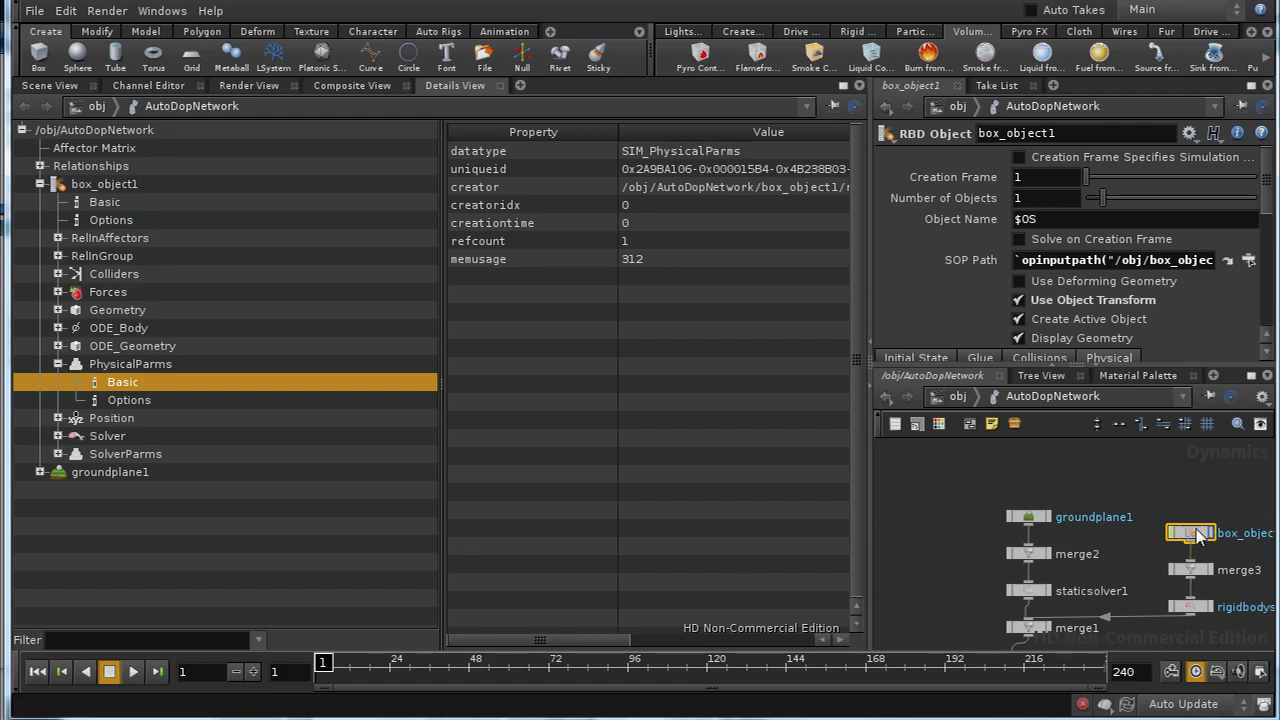
pyautogui.scroll(-2, 1274, 200)
pyautogui.scroll(2, 1275, 207)
pyautogui.moveTo(949, 490); pyautogui.dragTo(1115, 485, button='middle')
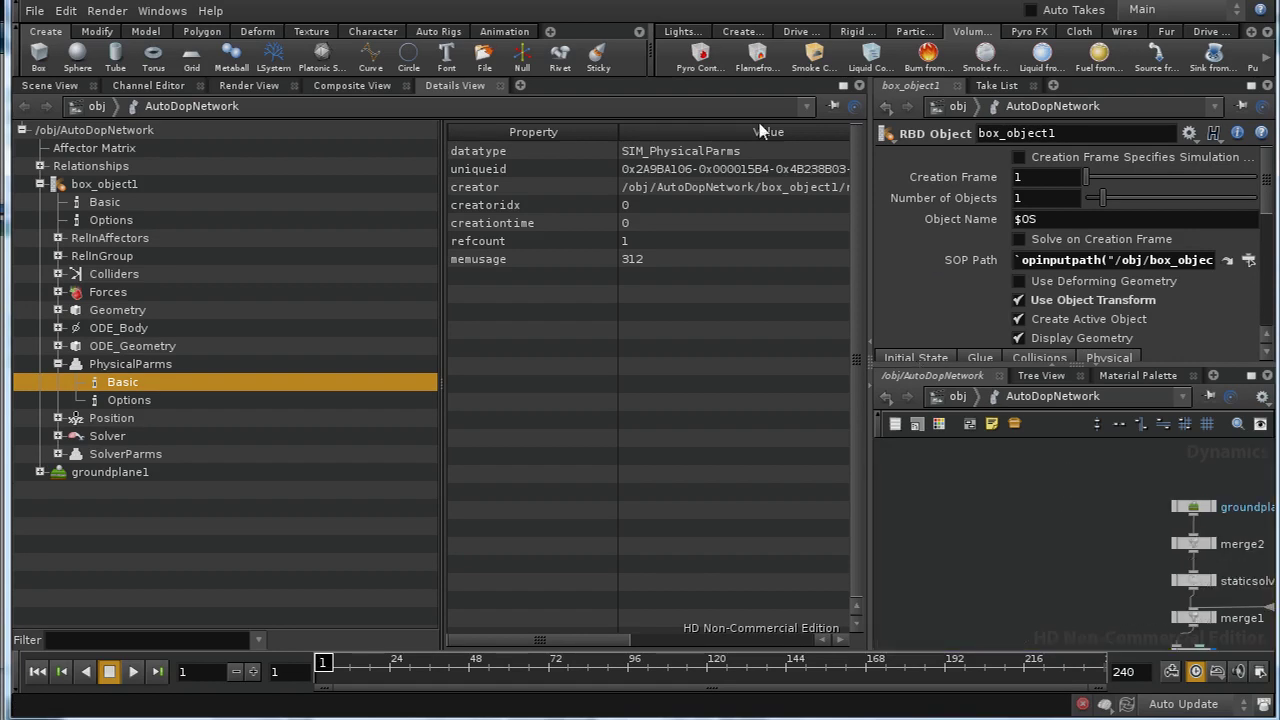
# Add a Physical Parameters node, physparms1, to the AutoDopNetwork
pyautogui.press('Tab')
pyautogui.write('Physical')
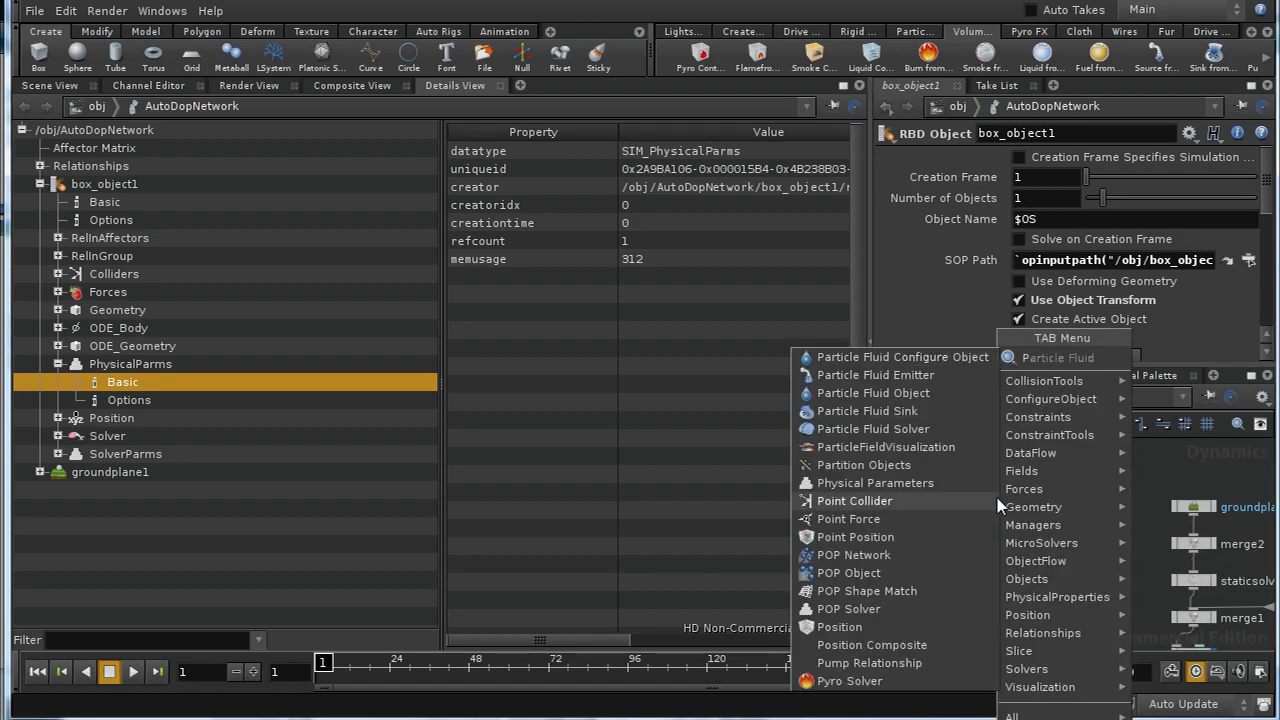
pyautogui.click(956, 362)
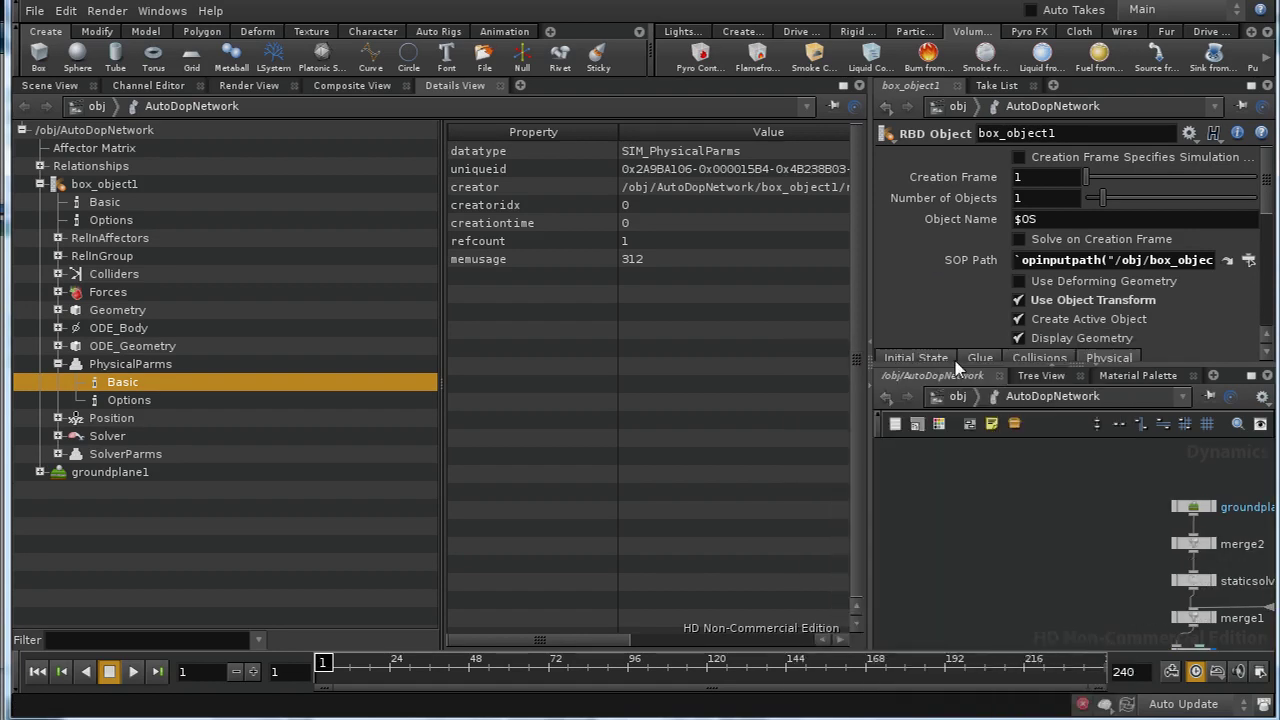
pyautogui.click(1033, 522)
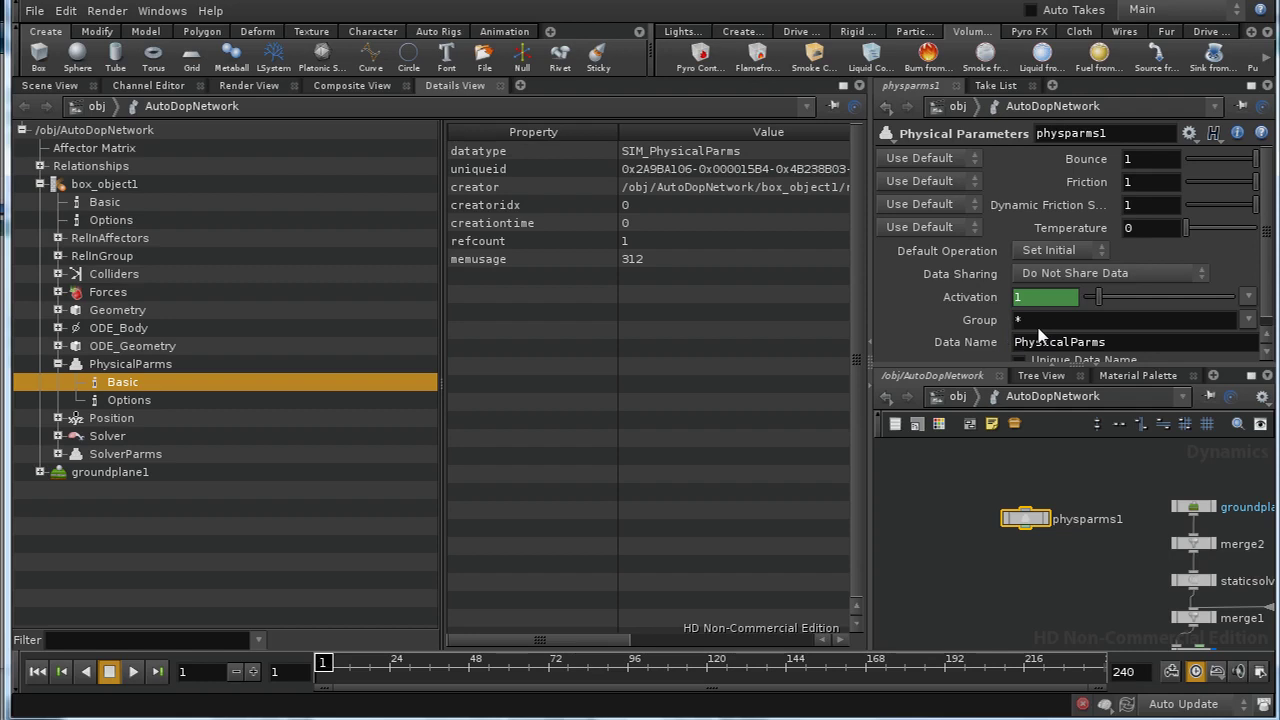
pyautogui.click(1030, 258)
pyautogui.click(1035, 251)
# Move physparms1 to the top right, above the merge column
pyautogui.moveTo(1066, 547); pyautogui.dragTo(988, 555, button='middle')
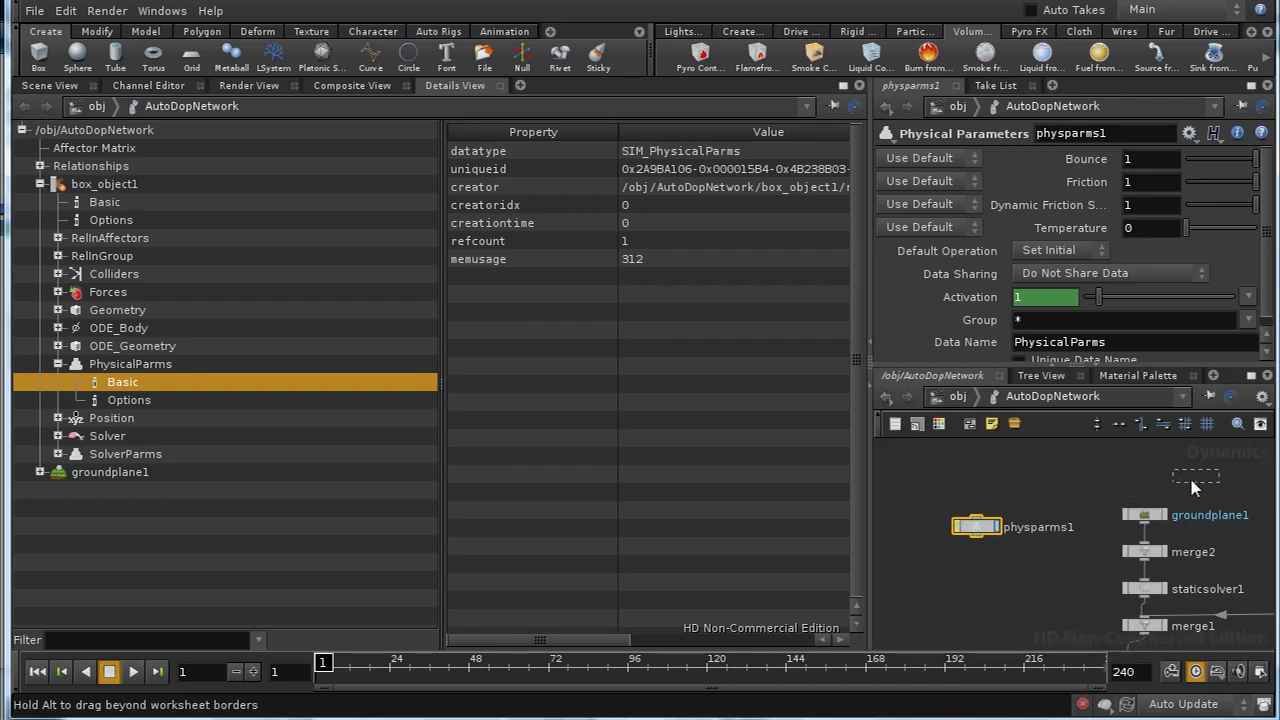
pyautogui.moveTo(975, 530); pyautogui.dragTo(1197, 478)
pyautogui.moveTo(1190, 533); pyautogui.dragTo(1017, 537, button='middle')
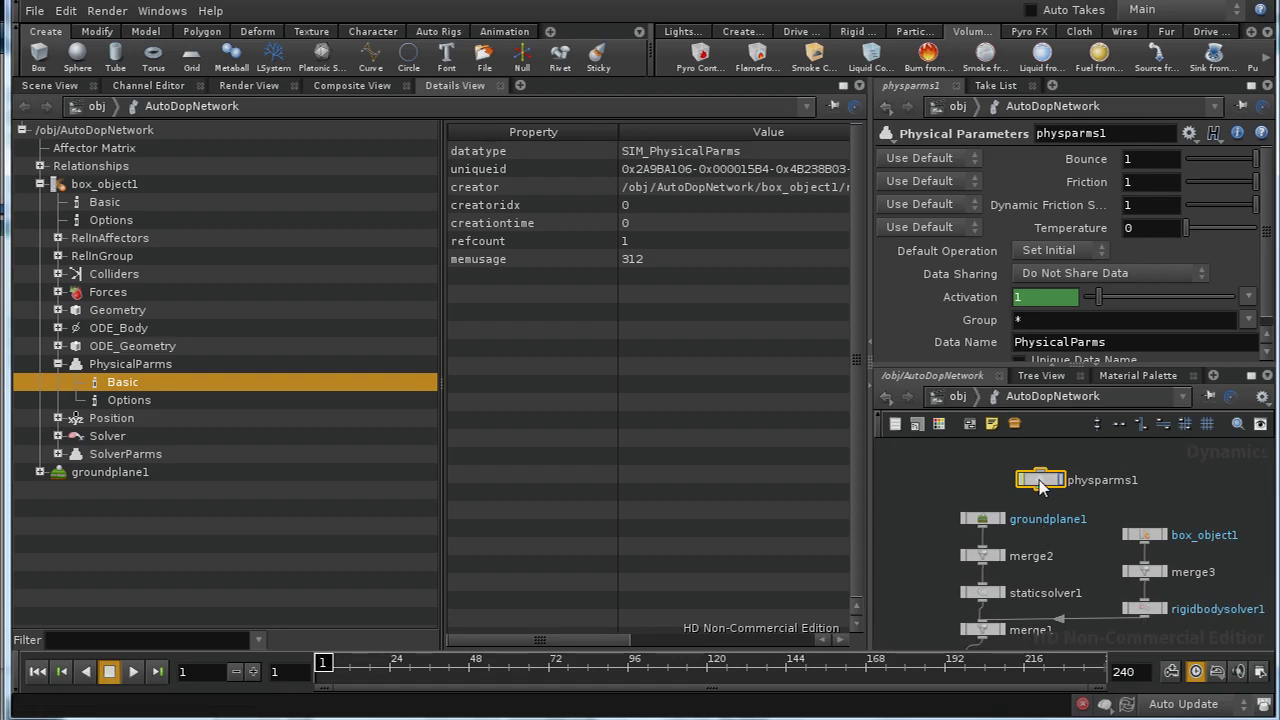
pyautogui.moveTo(1188, 498); pyautogui.dragTo(1191, 501)
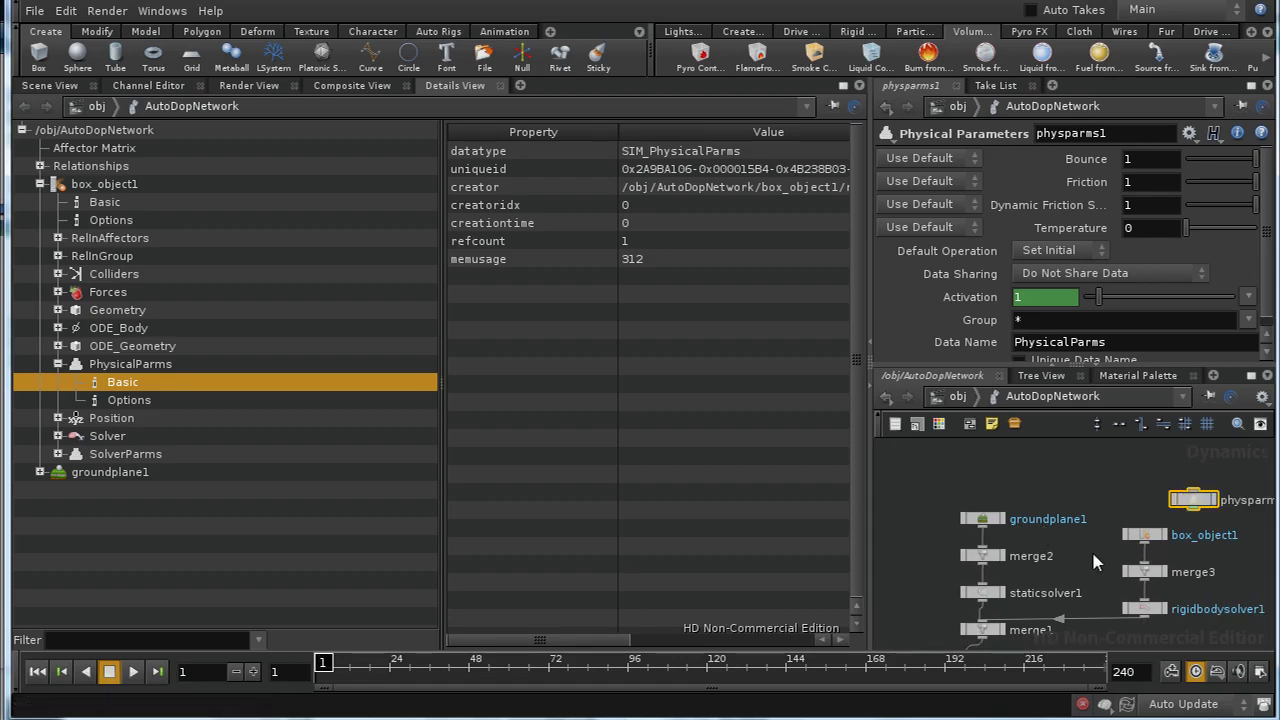
pyautogui.moveTo(1093, 573); pyautogui.dragTo(1094, 520, button='middle')
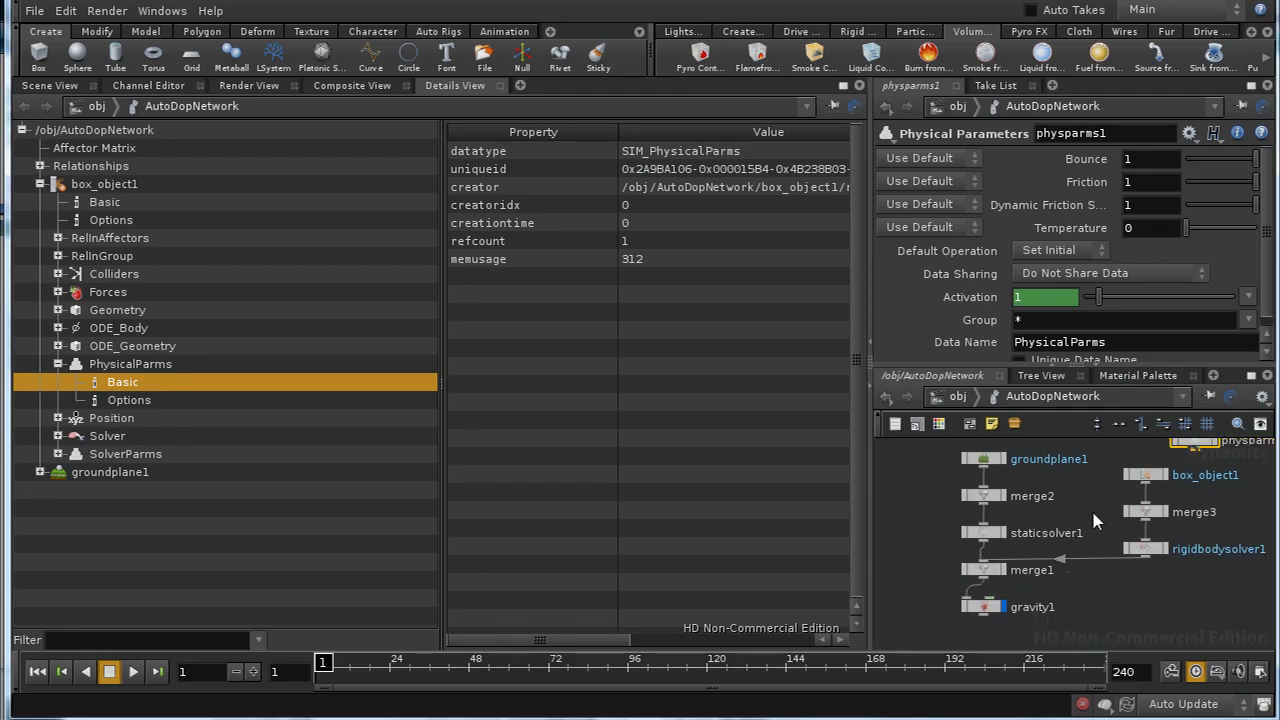
pyautogui.moveTo(1093, 516); pyautogui.dragTo(1093, 526, button='middle')
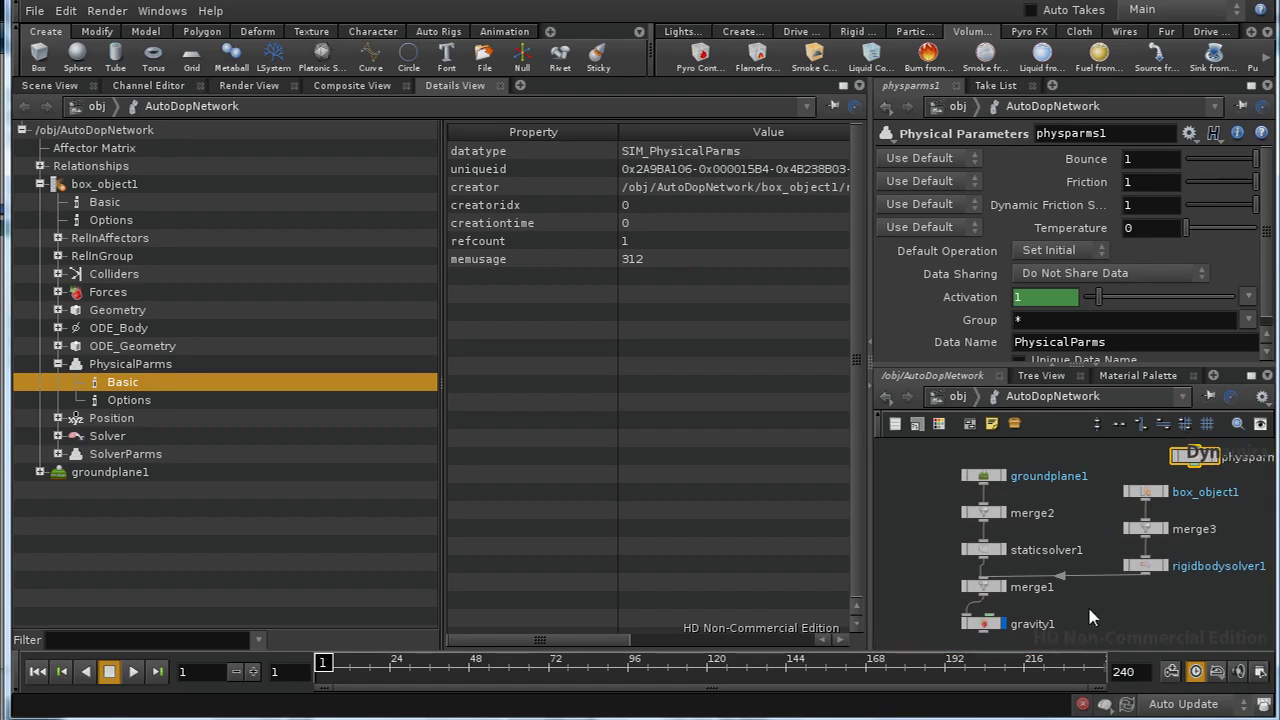
pyautogui.moveTo(1087, 604); pyautogui.dragTo(1061, 610, button='middle')
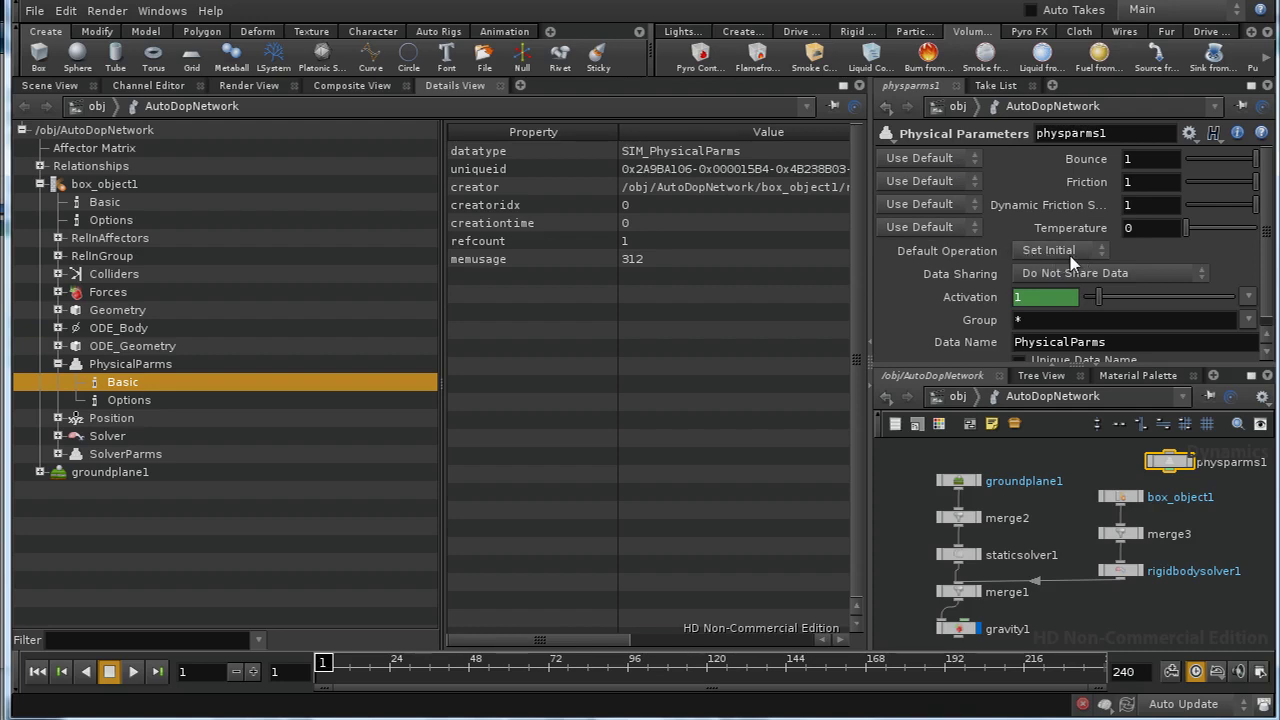
pyautogui.click(972, 159)
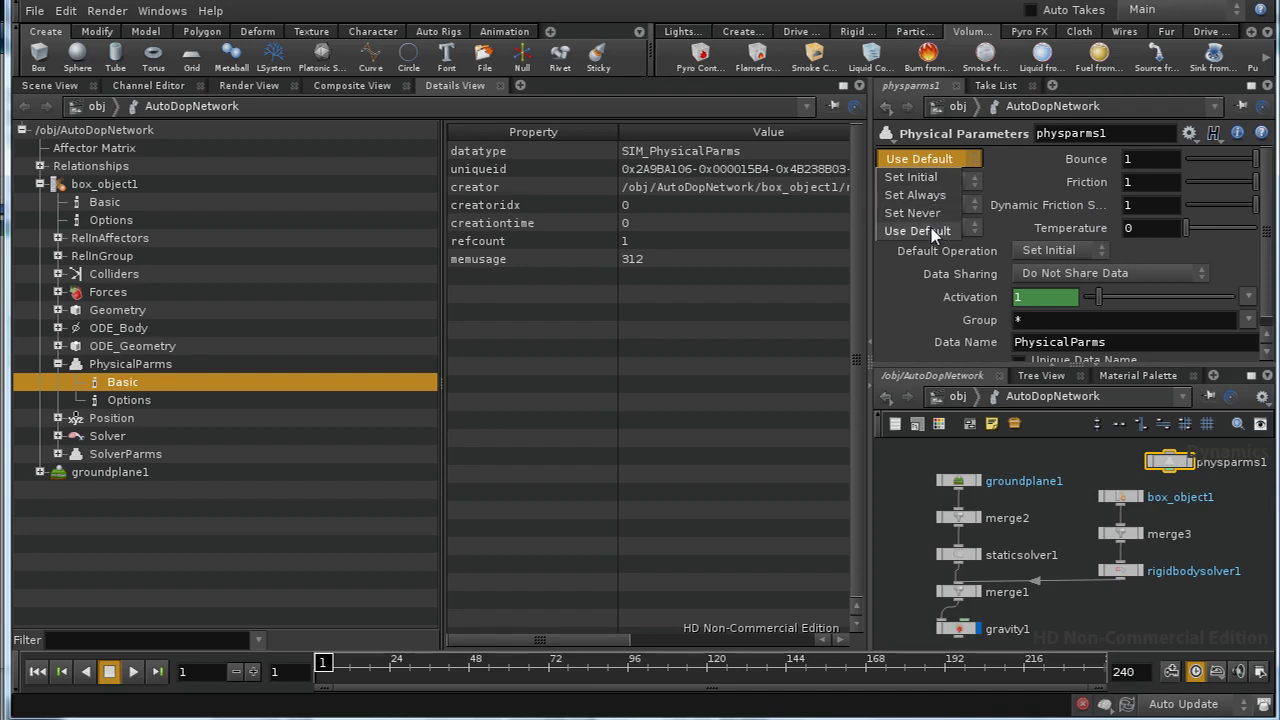
# Change physparms1's Default Operation from Set Initial to Set Always
pyautogui.click(975, 163)
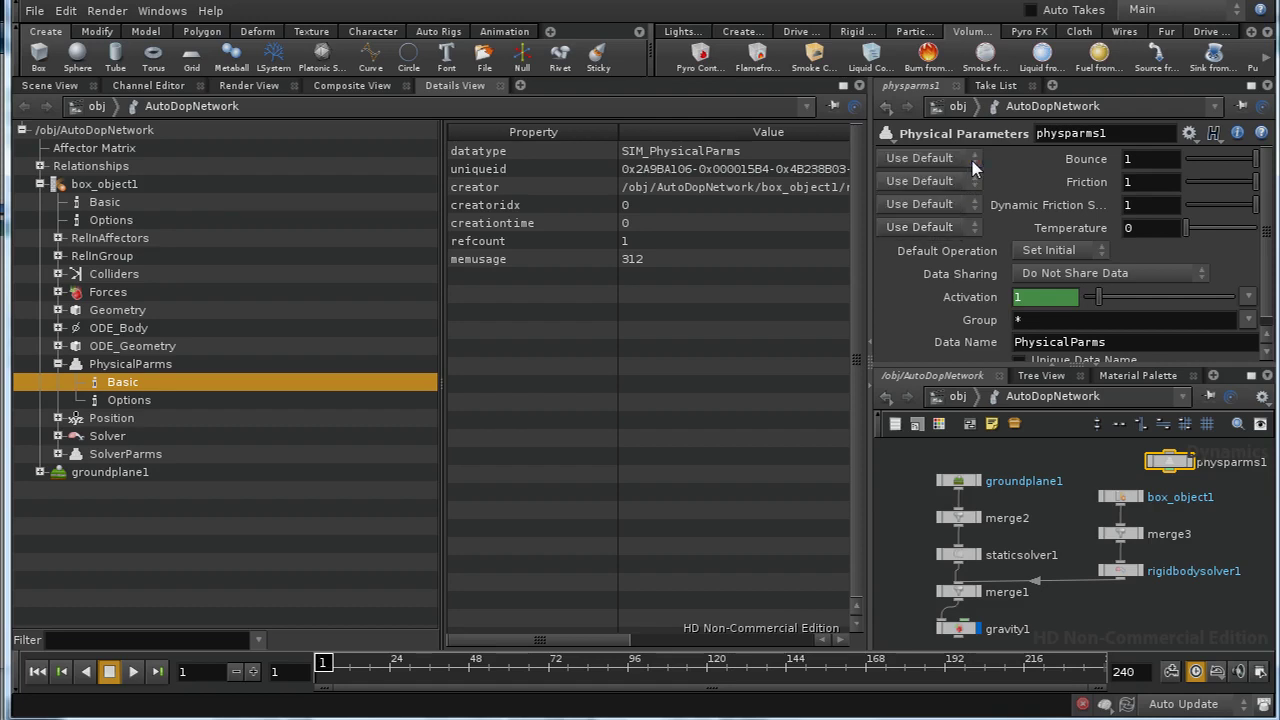
pyautogui.click(1042, 254)
pyautogui.click(1040, 318)
pyautogui.moveTo(1066, 451)
pyautogui.mouseDown(button='middle')
pyautogui.moveTo(1014, 466)
pyautogui.moveTo(1058, 452)
pyautogui.mouseUp(button='middle')
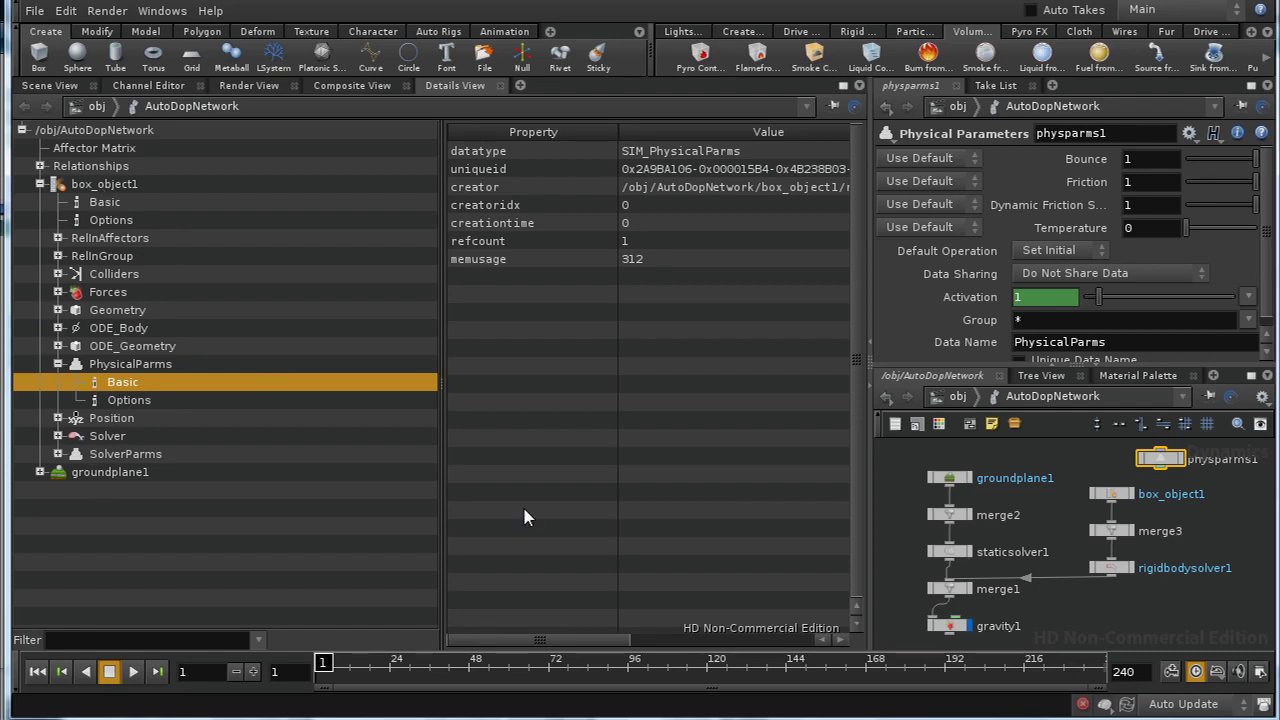
pyautogui.click(1030, 258)
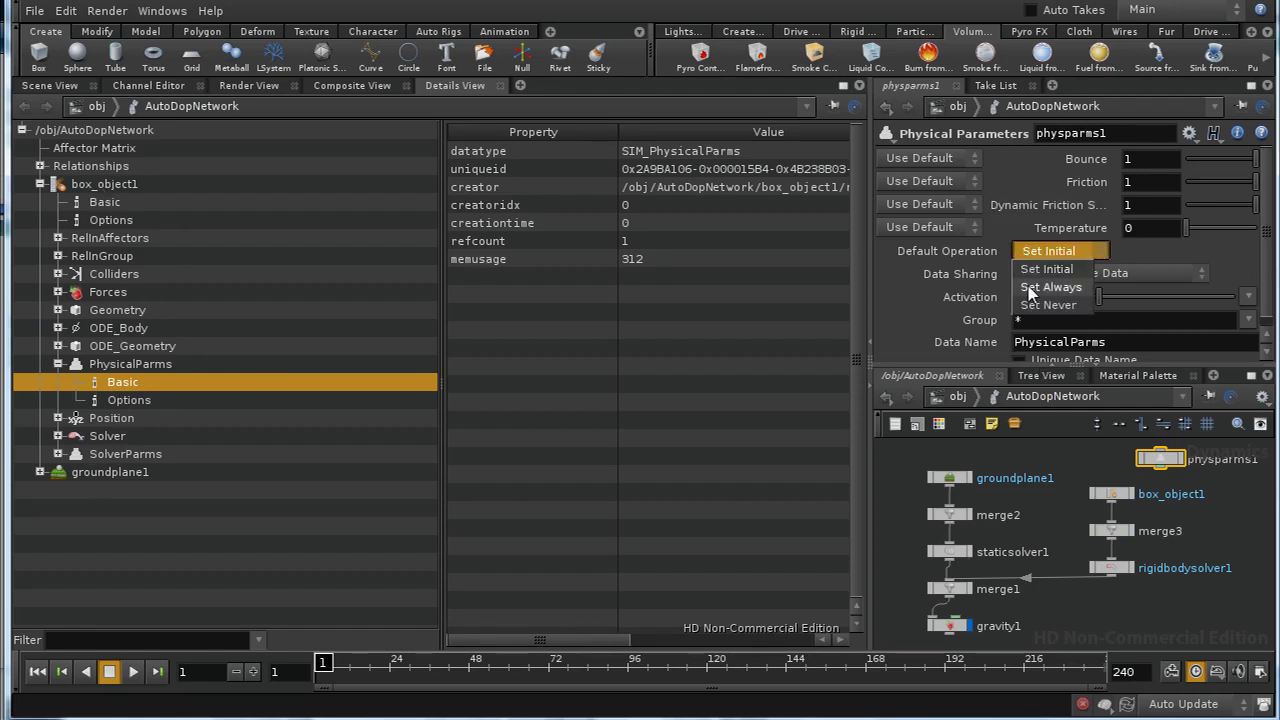
pyautogui.click(1030, 288)
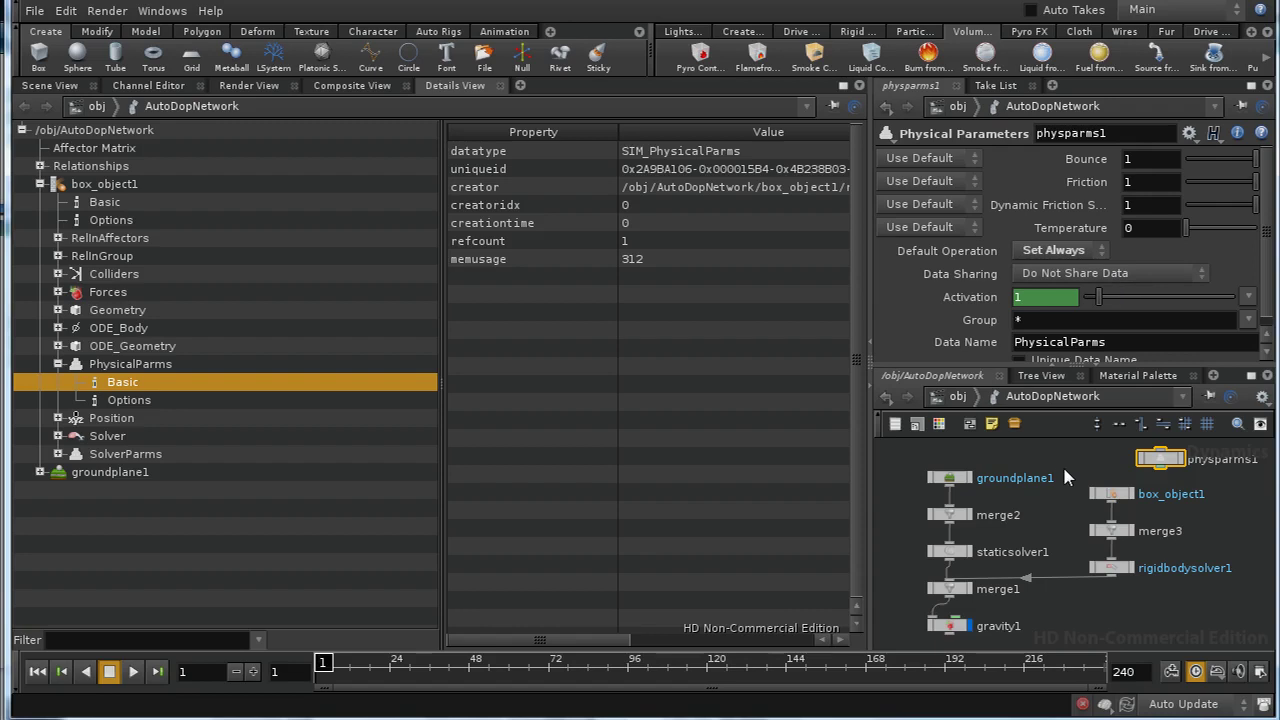
pyautogui.moveTo(1062, 464); pyautogui.dragTo(991, 501, button='middle')
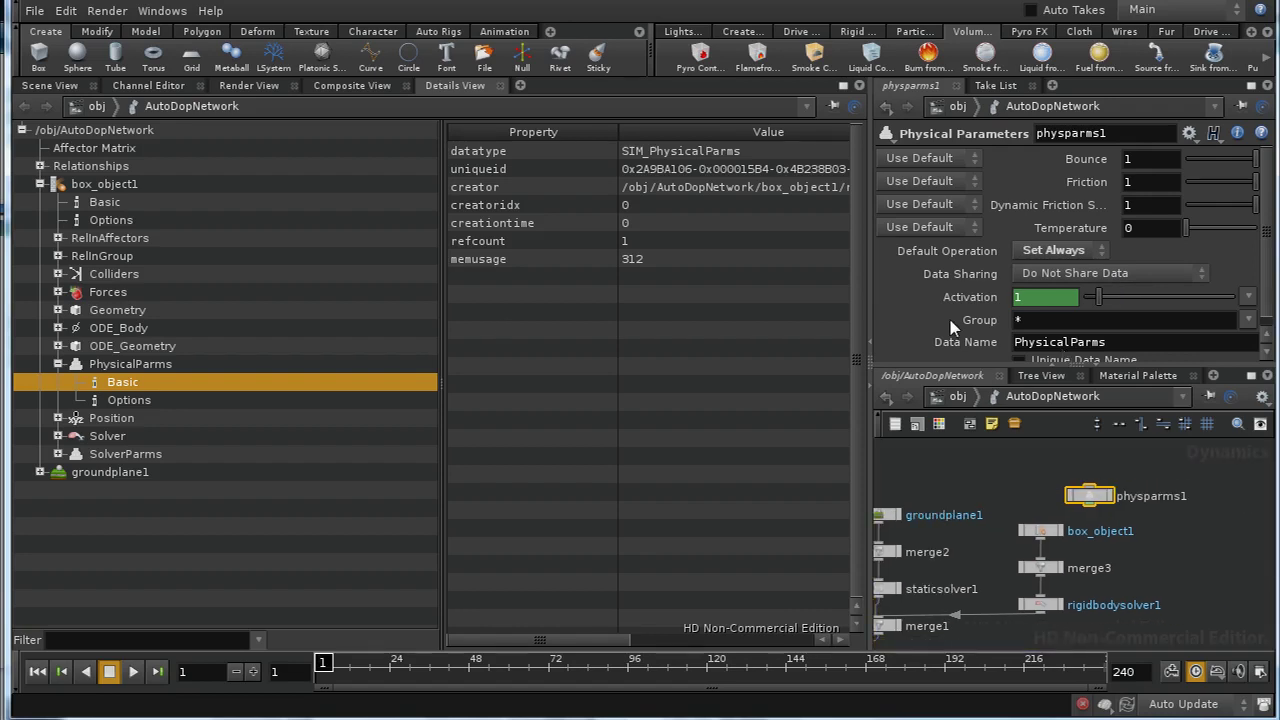
pyautogui.scroll(-1, 1270, 289)
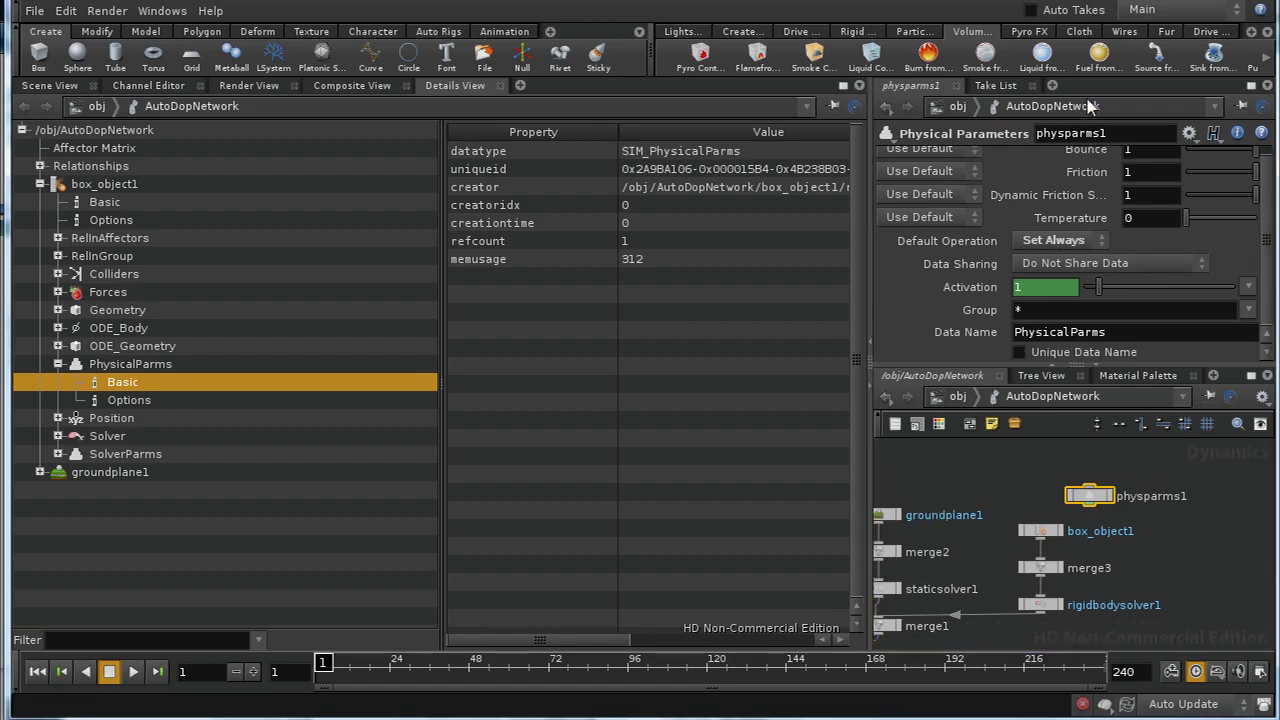
pyautogui.click(1117, 337)
# Rename physparms1's Data Name to MyPhysicalParms
pyautogui.click(90, 365)
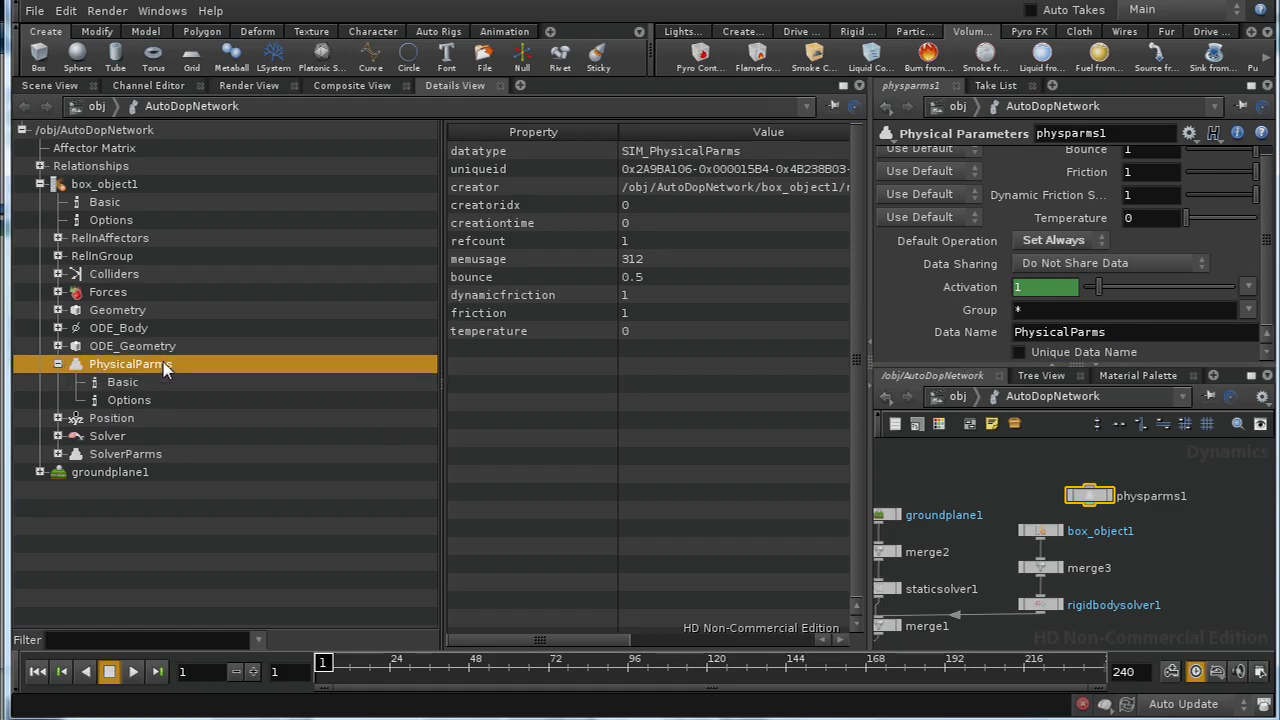
pyautogui.moveTo(1270, 330)
pyautogui.mouseDown()
pyautogui.moveTo(1266, 262)
pyautogui.moveTo(1270, 325)
pyautogui.mouseUp()
pyautogui.doubleClick(1104, 338)
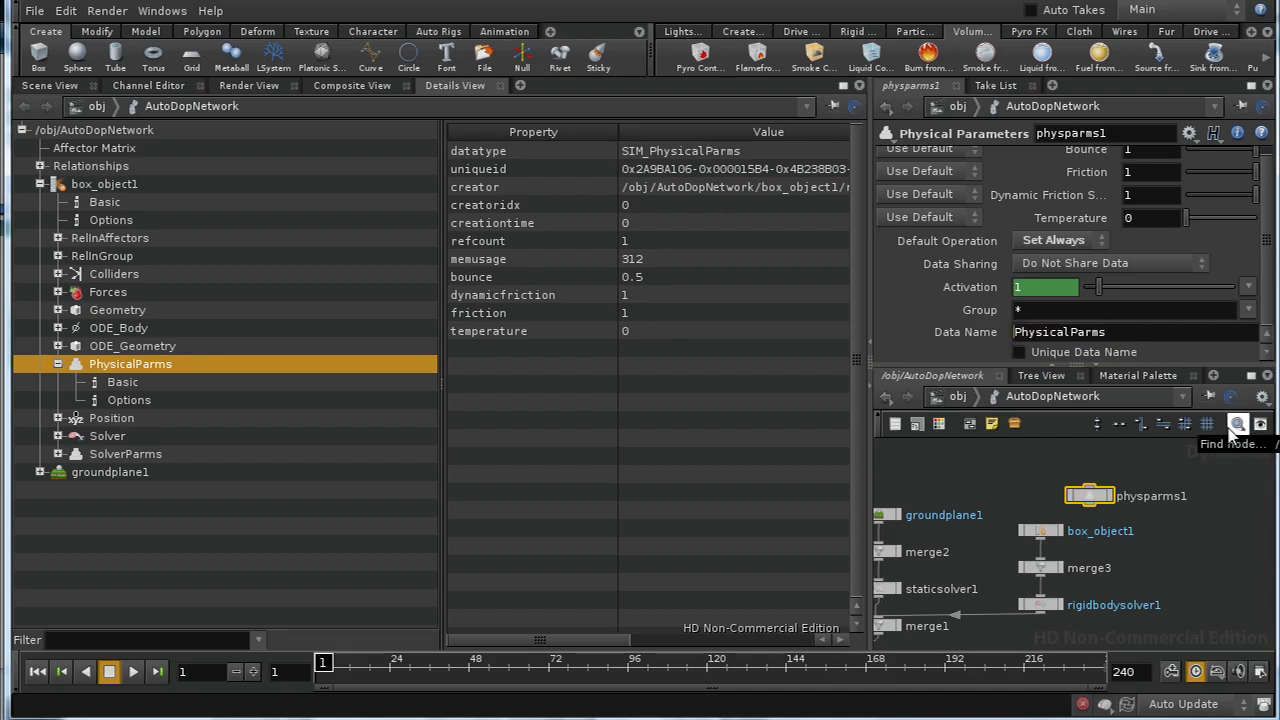
pyautogui.write('My')
pyautogui.press('Return')
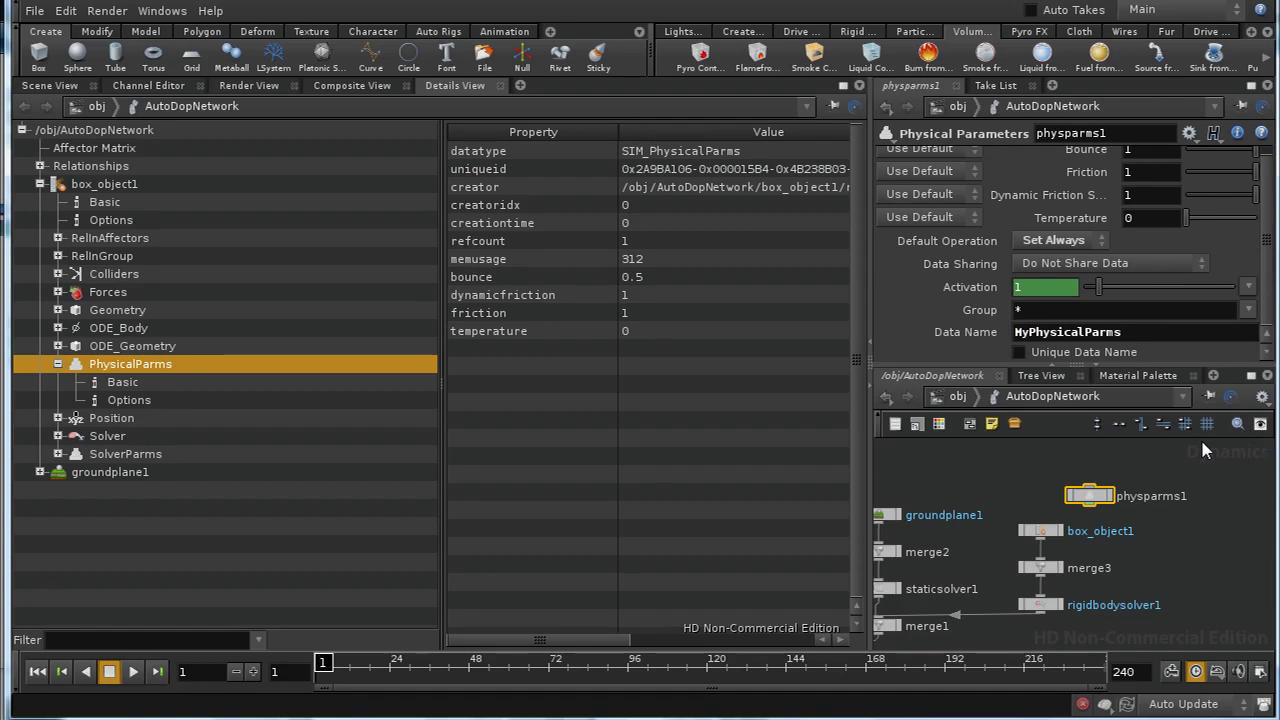
# Disconnect box_object1 from merge3 and wire it into physparms1
pyautogui.moveTo(1177, 572); pyautogui.dragTo(1142, 537, button='middle')
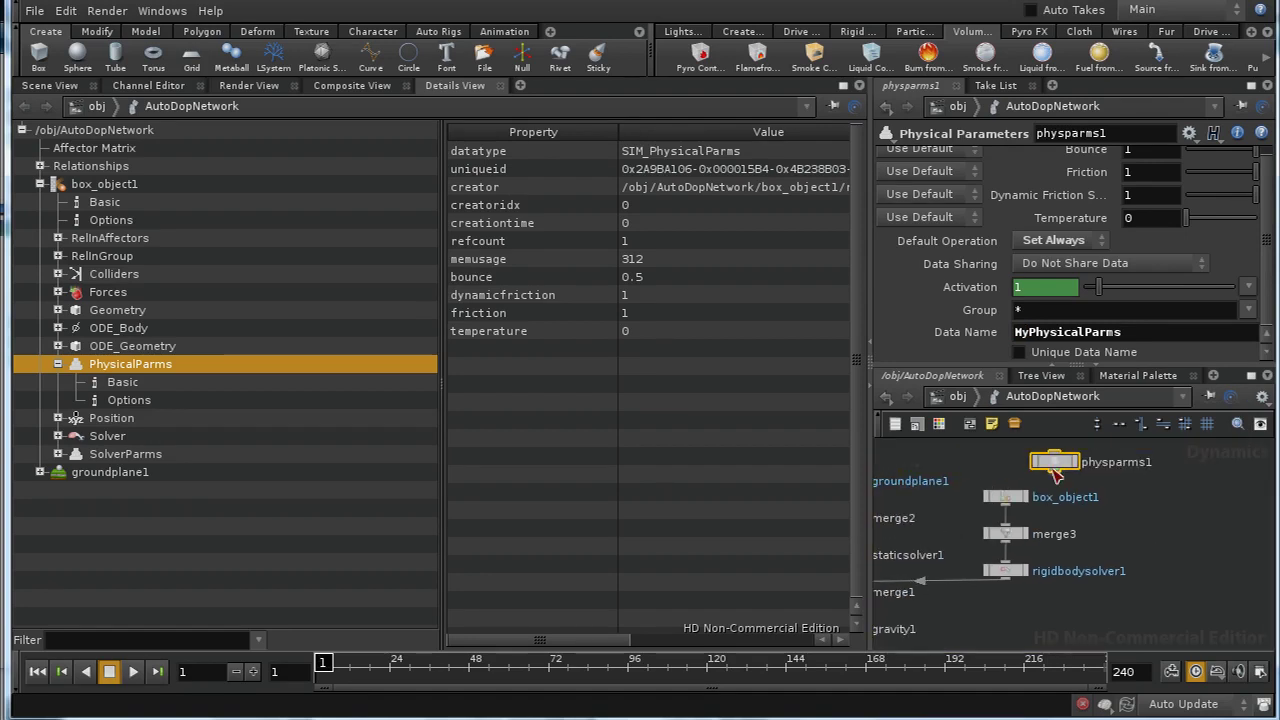
pyautogui.moveTo(1055, 475); pyautogui.dragTo(1096, 488)
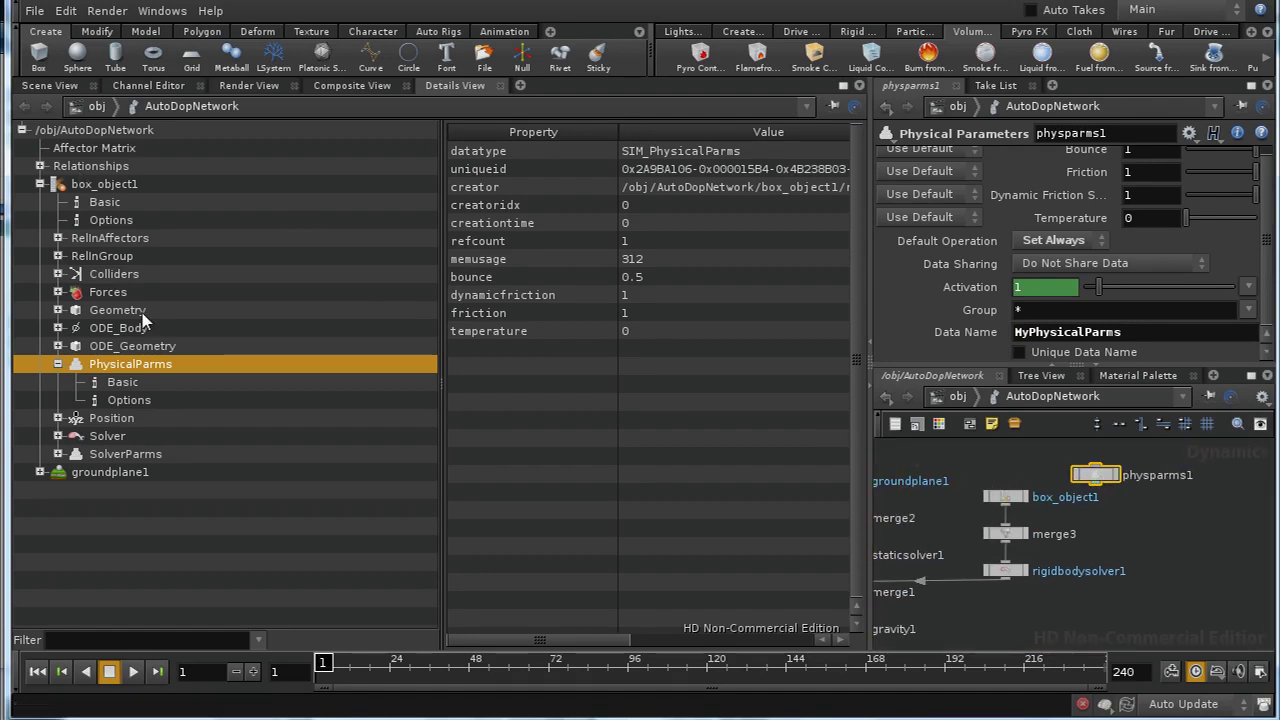
pyautogui.moveTo(1175, 543); pyautogui.dragTo(1207, 564, button='middle')
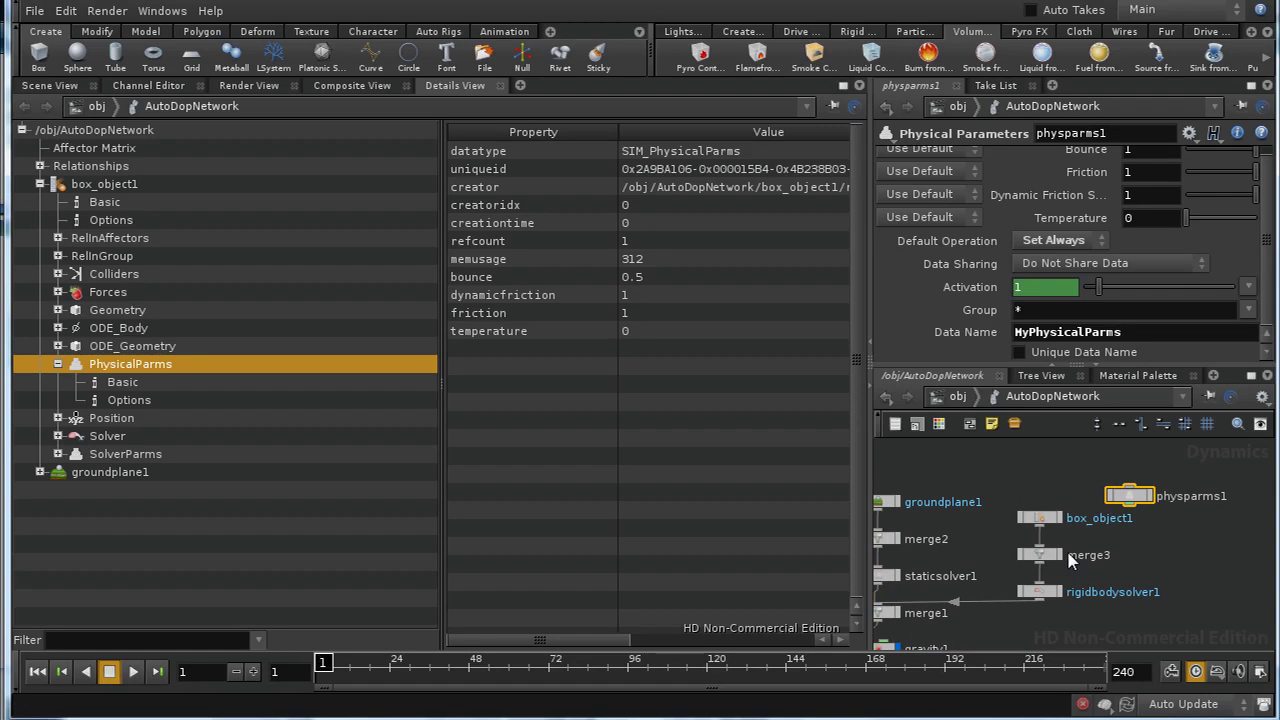
pyautogui.moveTo(1036, 513); pyautogui.dragTo(1046, 552)
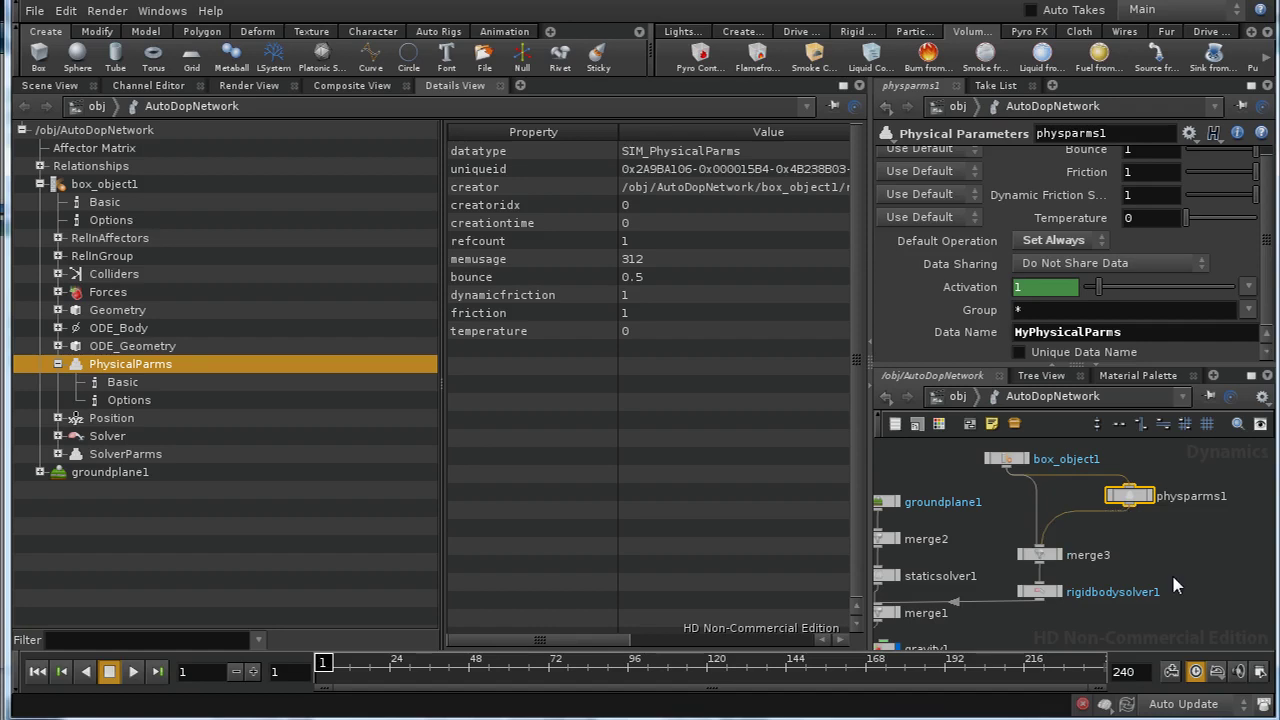
pyautogui.rightClick(1037, 530)
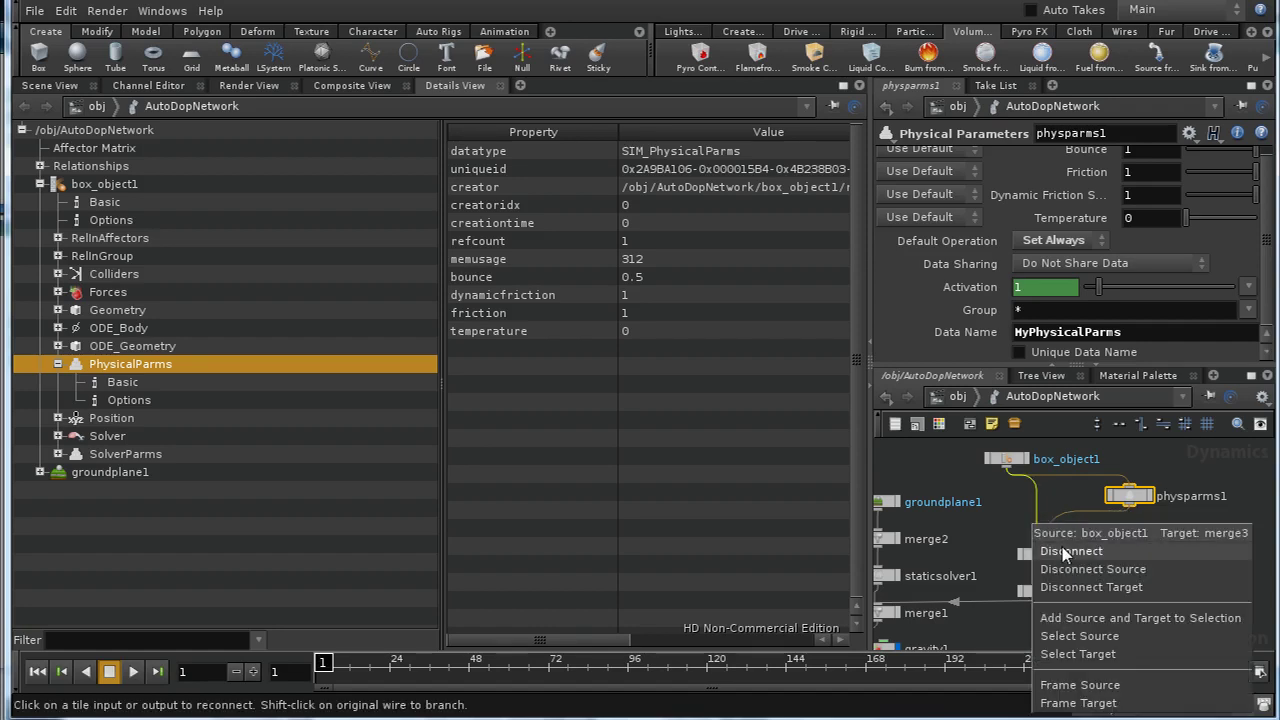
pyautogui.click(1055, 549)
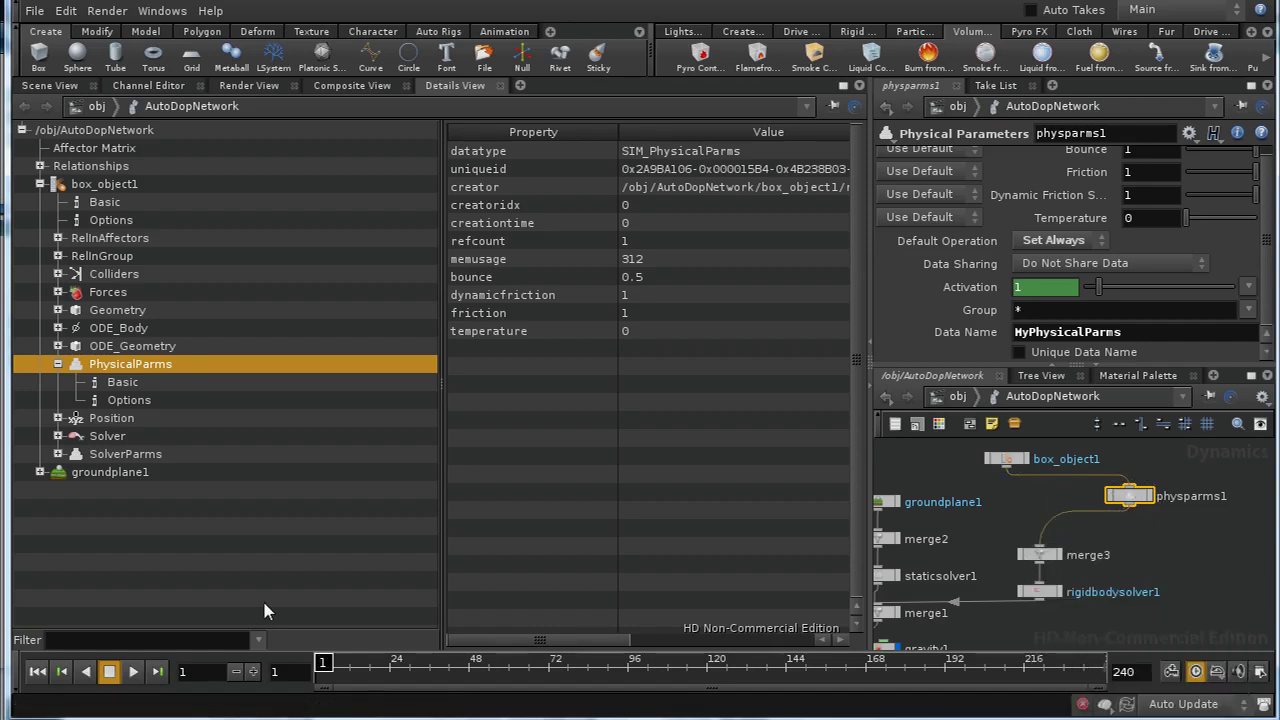
pyautogui.click(38, 673)
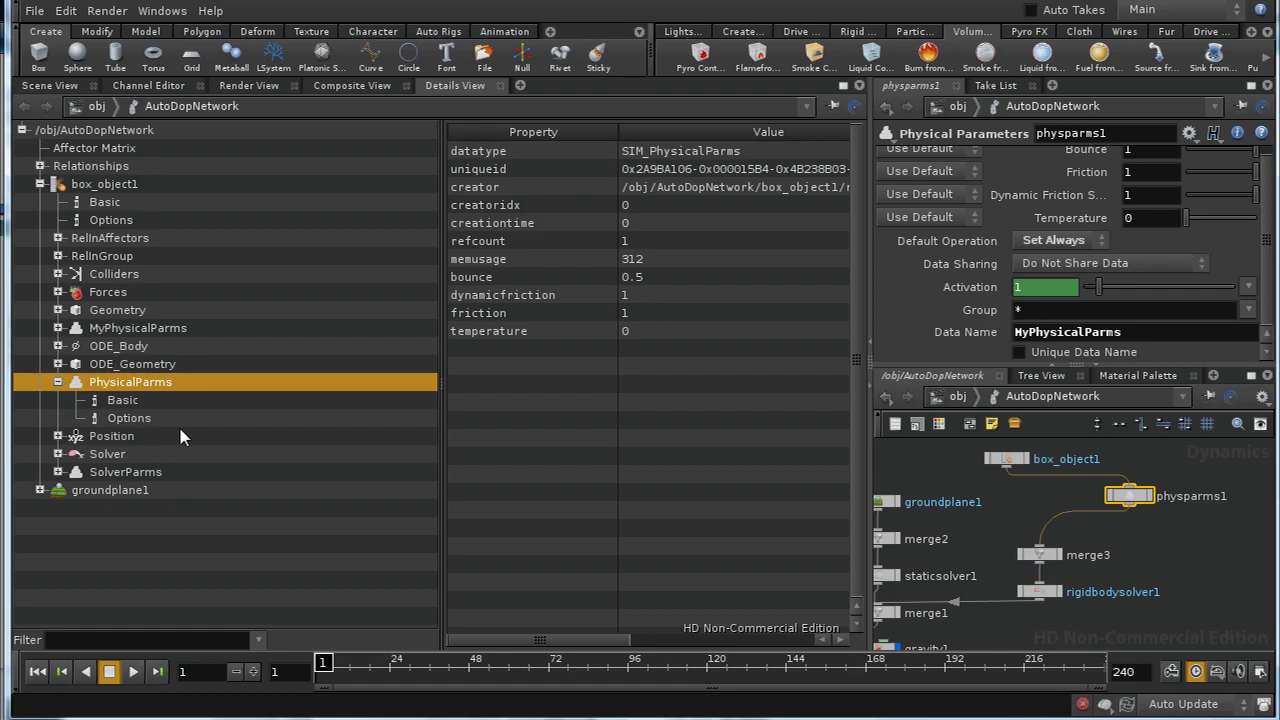
# Inspect the box's MyPhysicalParms Options, showing bounce 1 and friction 1
pyautogui.click(150, 332)
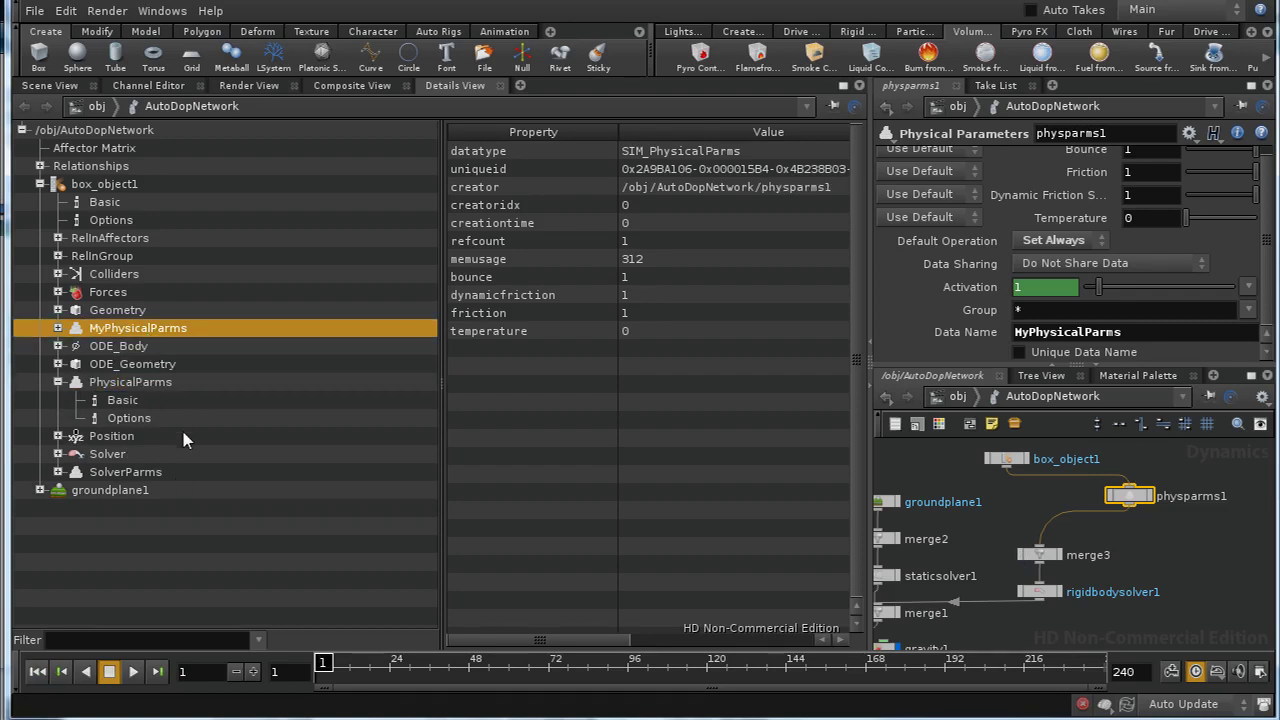
pyautogui.click(58, 328)
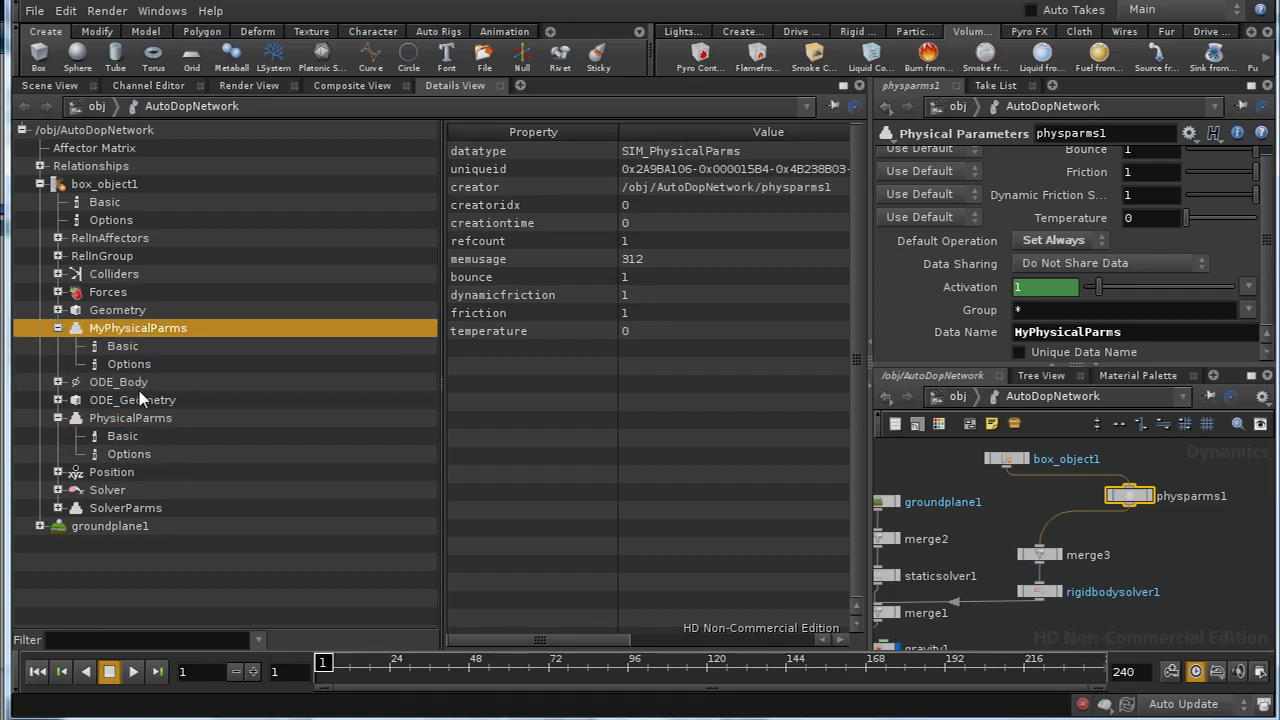
pyautogui.click(129, 364)
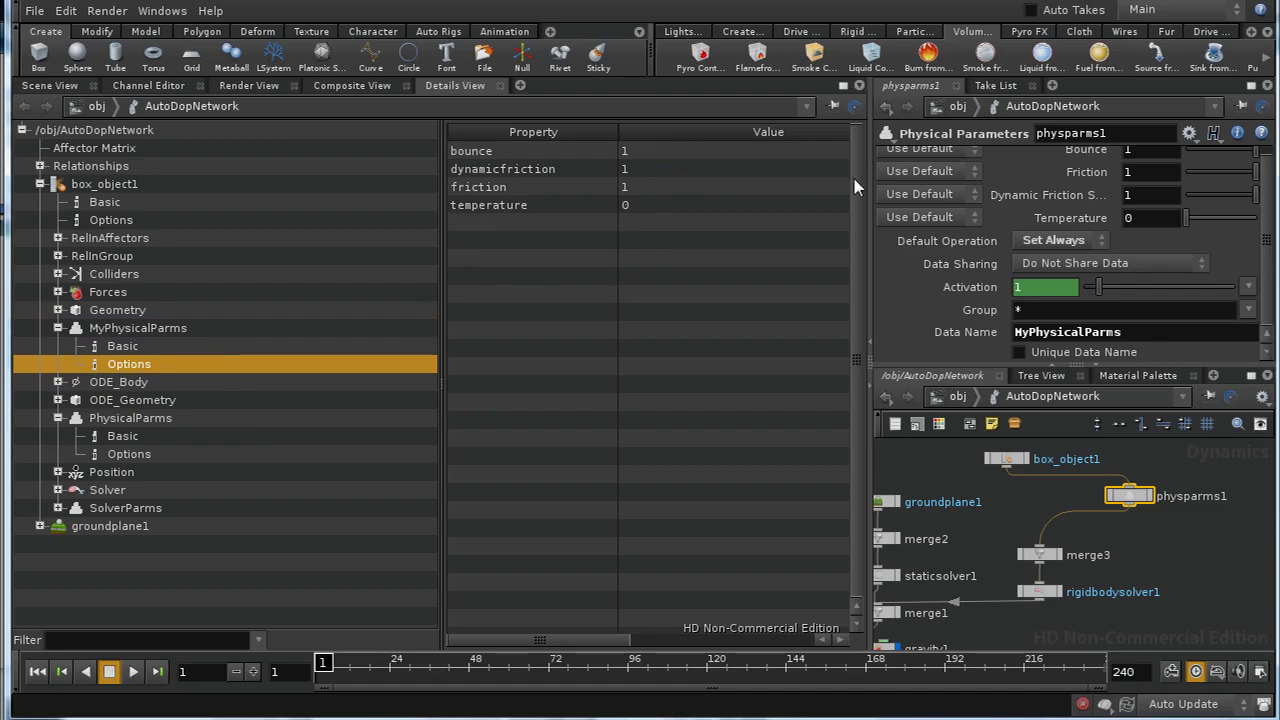
pyautogui.moveTo(1254, 171)
pyautogui.mouseDown()
pyautogui.moveTo(1228, 171)
pyautogui.moveTo(1276, 178)
pyautogui.mouseUp()
# Add an Apply Data node, applydata1, beside merge3
pyautogui.moveTo(1140, 496); pyautogui.dragTo(1205, 495)
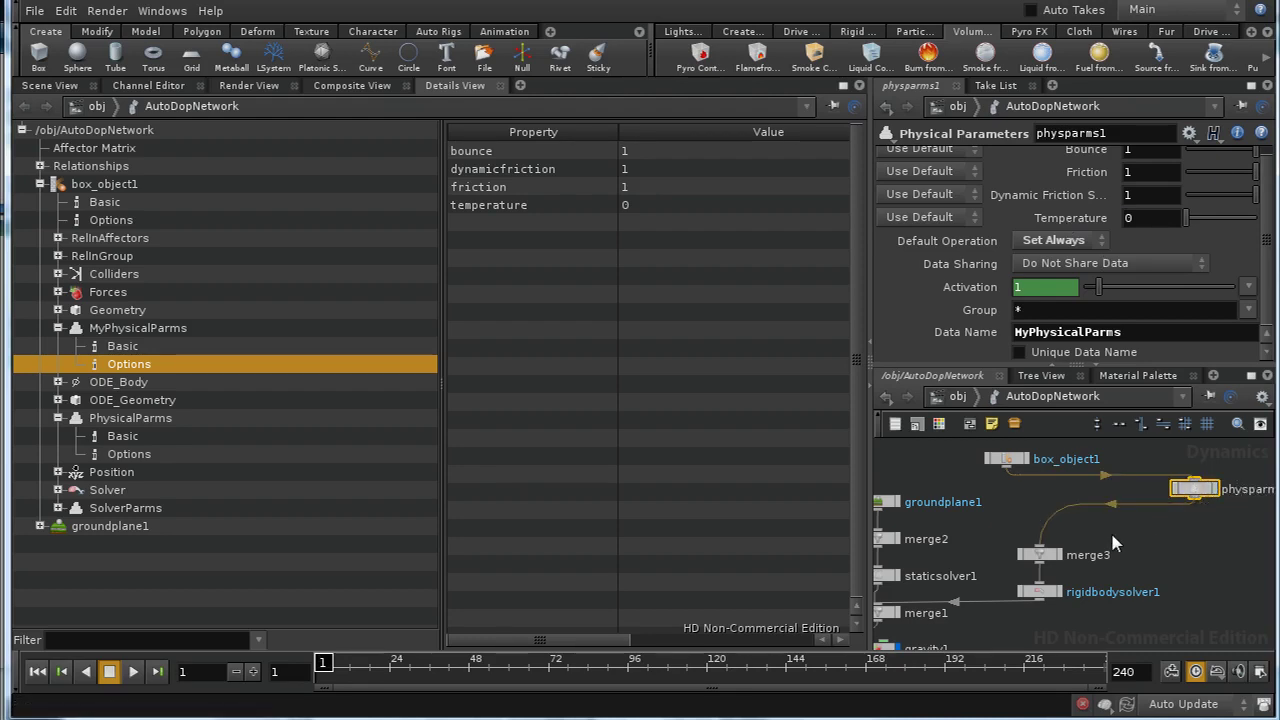
pyautogui.press('Tab')
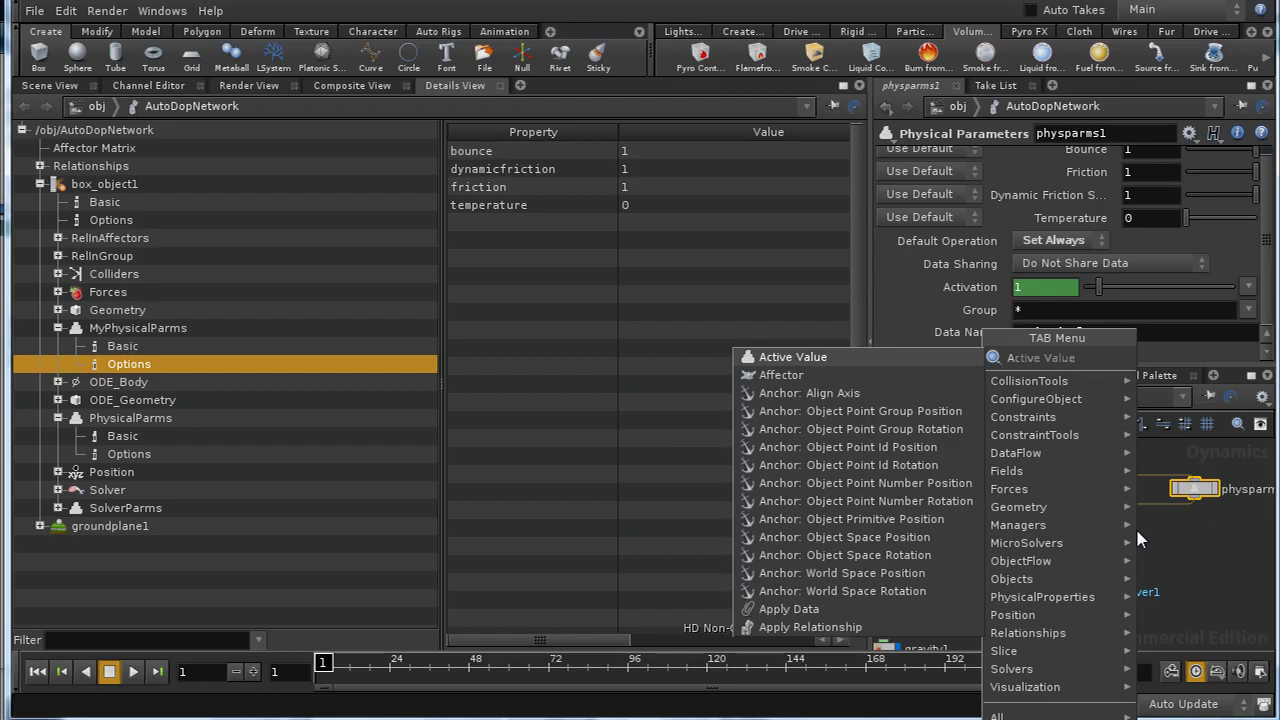
pyautogui.write('apply')
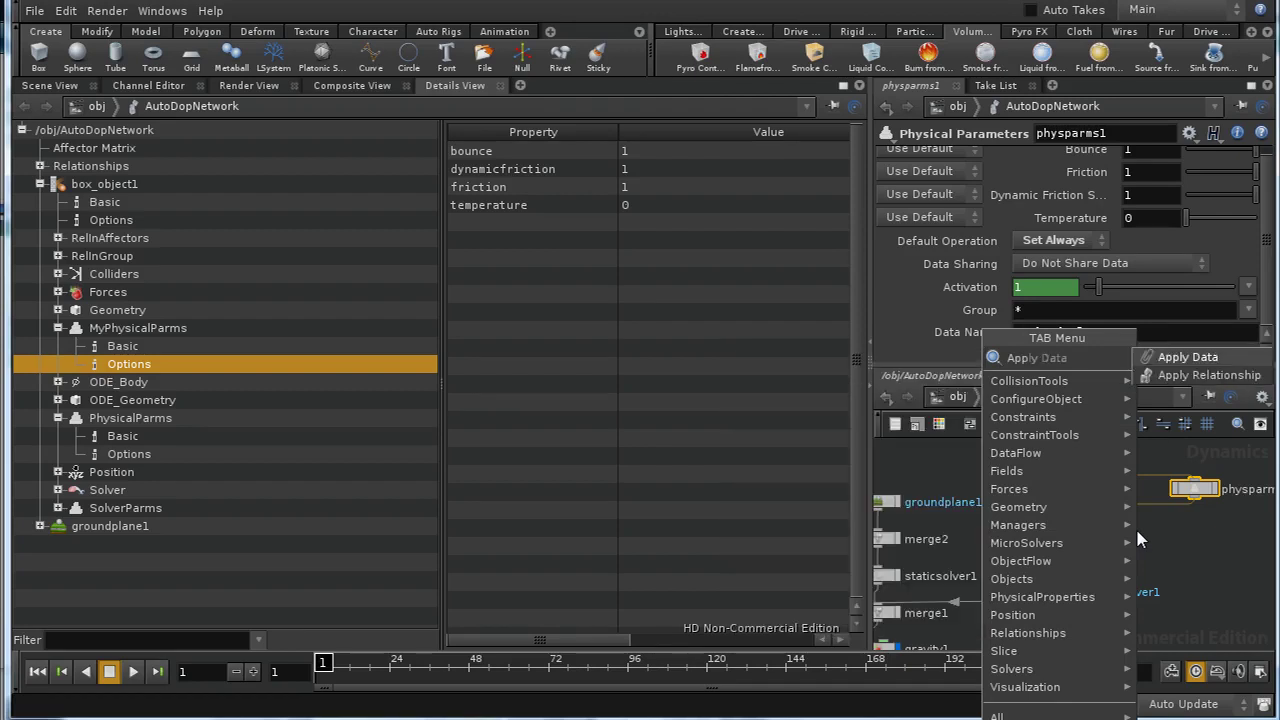
pyautogui.click(1188, 358)
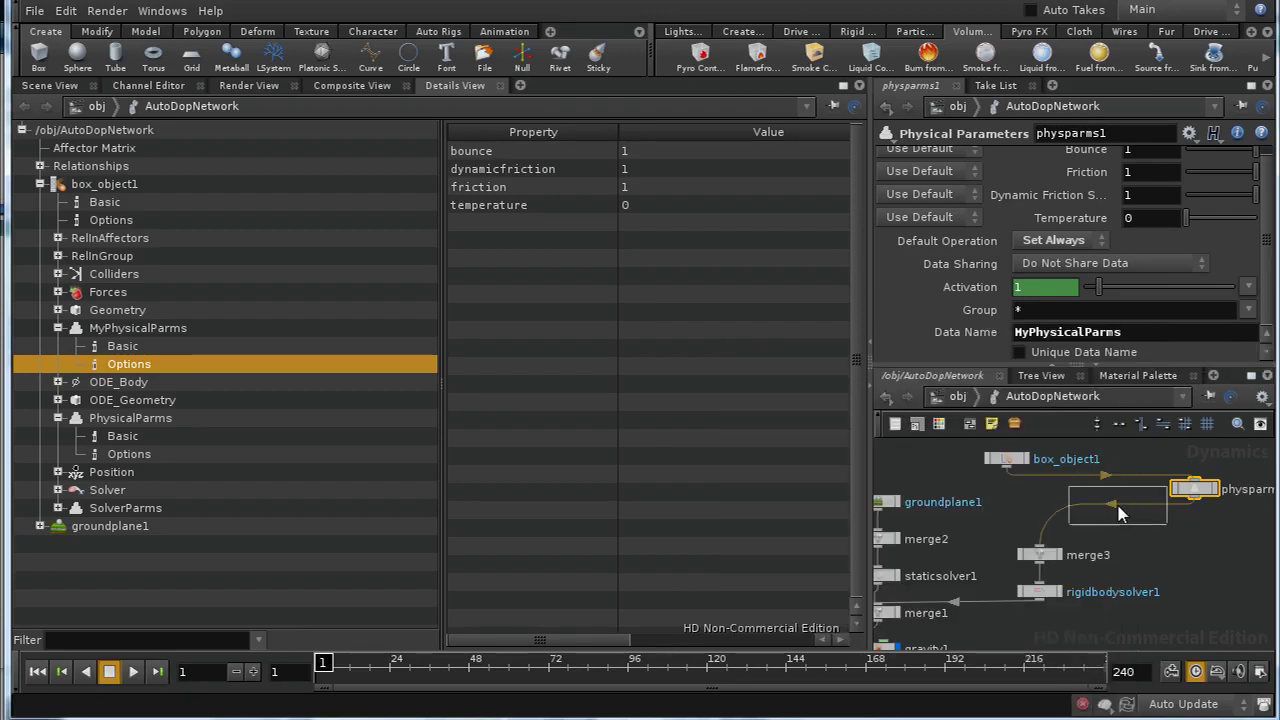
pyautogui.click(1190, 556)
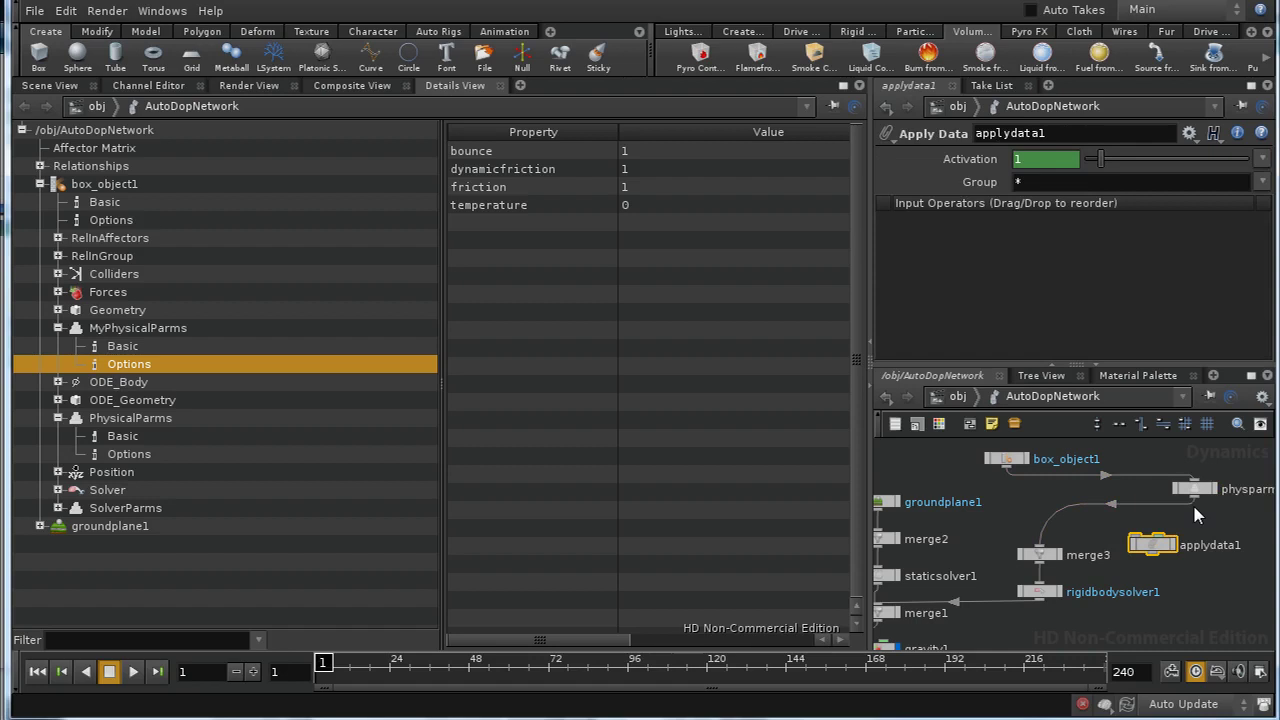
# Wire box_object1 and physparms1 into applydata1, feed it to merge3, and disconnect the old wires
pyautogui.moveTo(1010, 475); pyautogui.dragTo(1135, 545)
pyautogui.moveTo(1200, 507); pyautogui.dragTo(1150, 545)
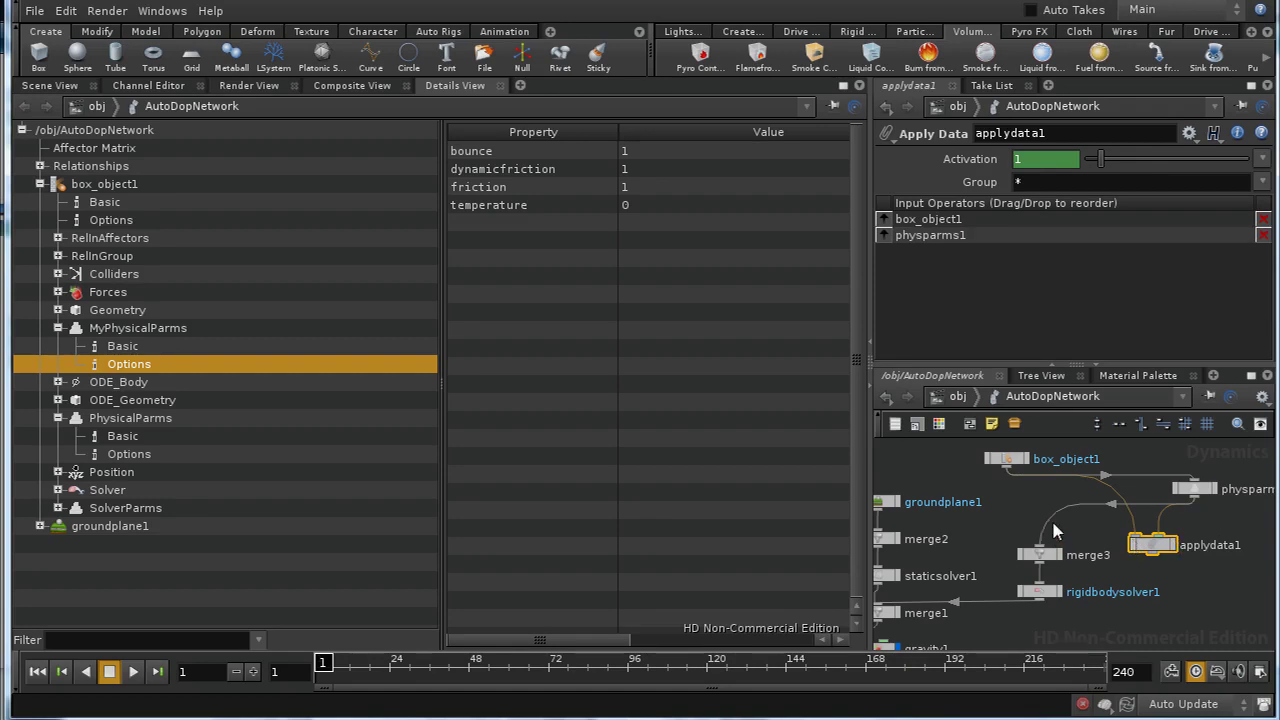
pyautogui.rightClick(1050, 520)
pyautogui.click(1080, 549)
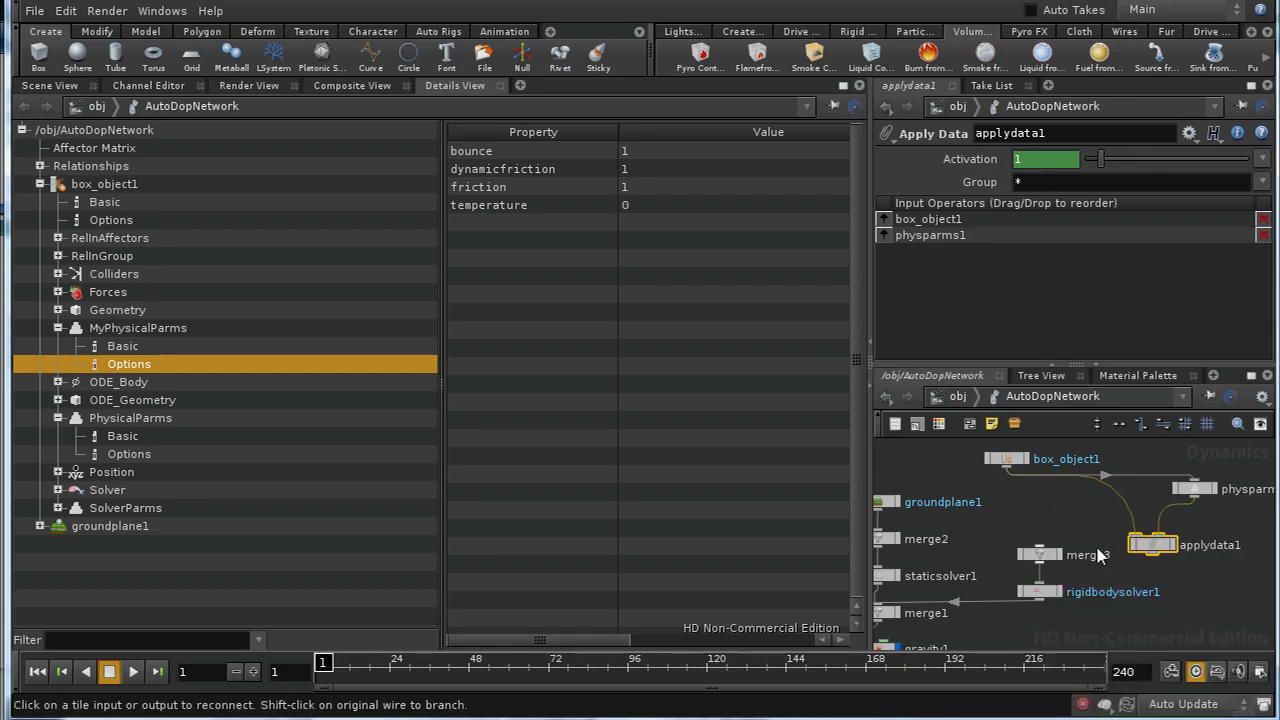
pyautogui.moveTo(1155, 555); pyautogui.dragTo(1040, 549)
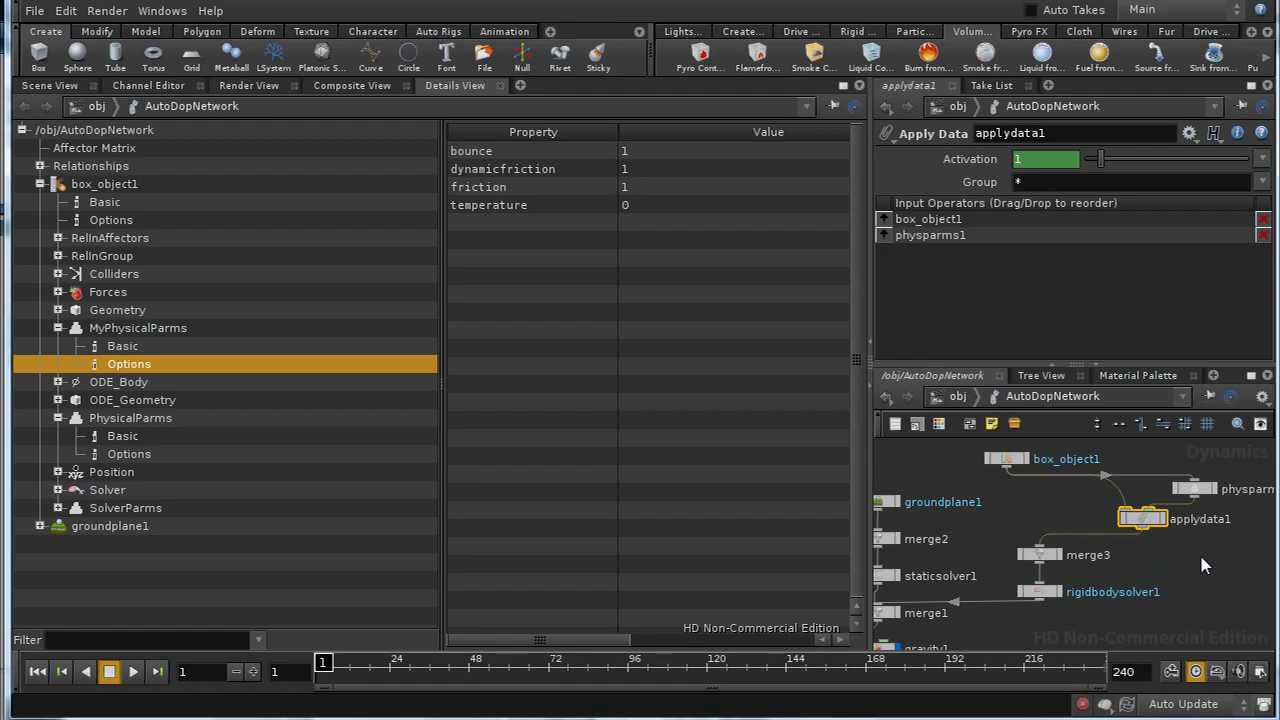
pyautogui.rightClick(1162, 478)
pyautogui.click(1168, 510)
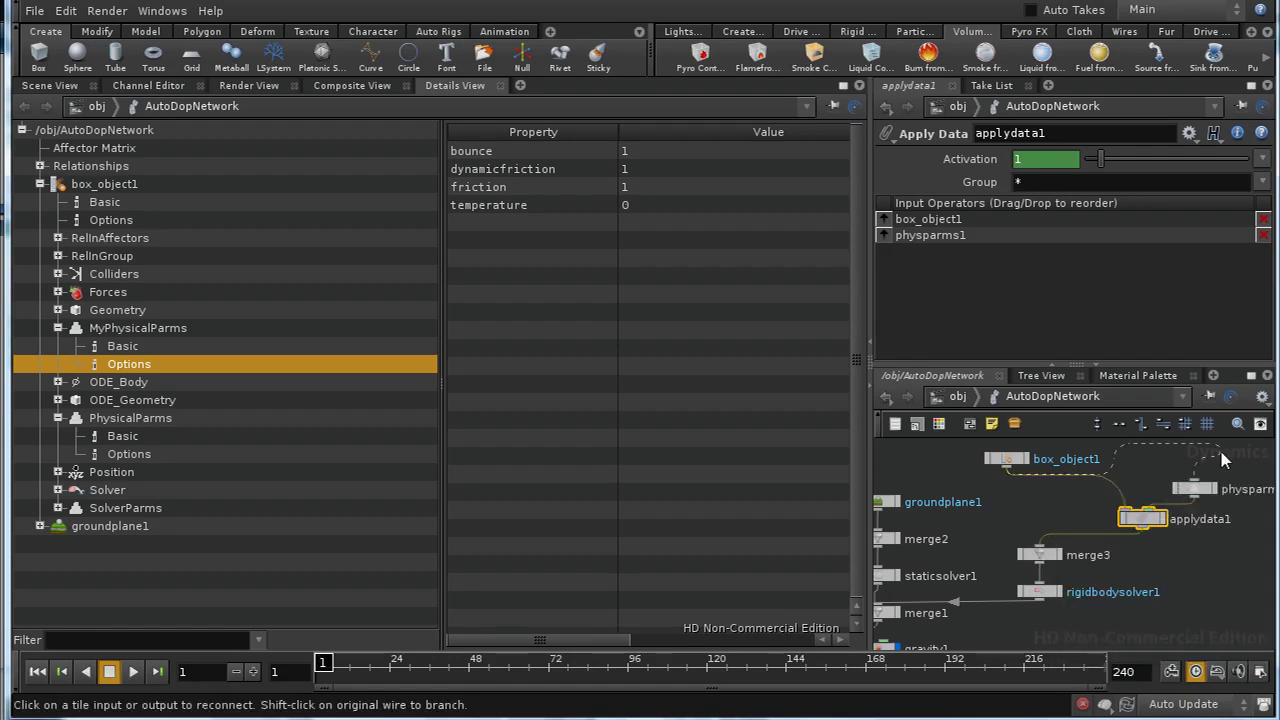
pyautogui.click(1195, 488)
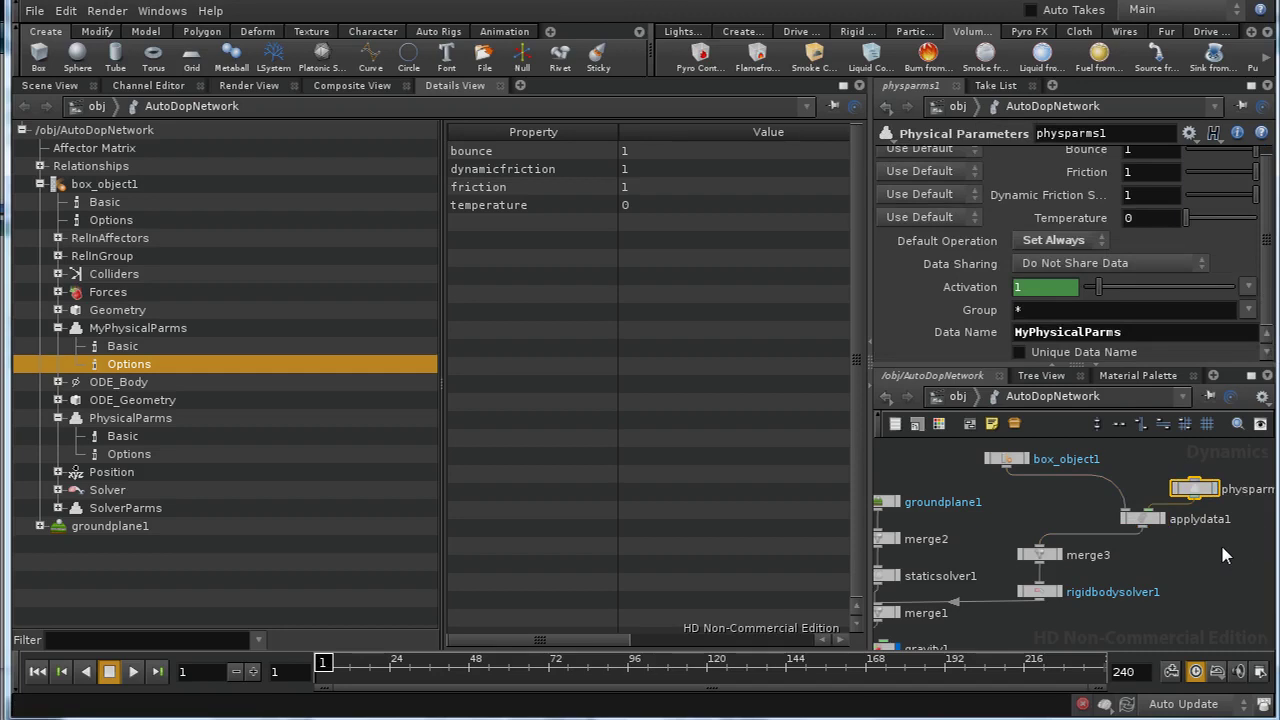
pyautogui.hscroll(3, 1225, 555)
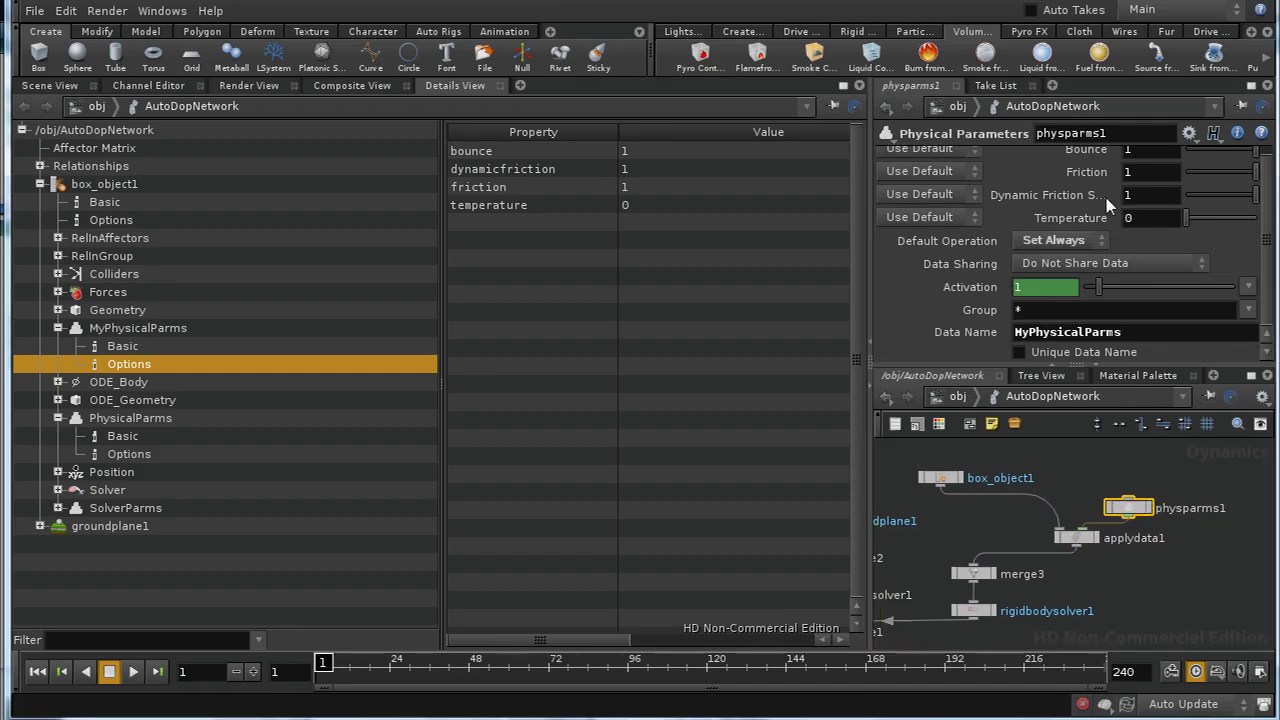
pyautogui.scroll(1, 1268, 200)
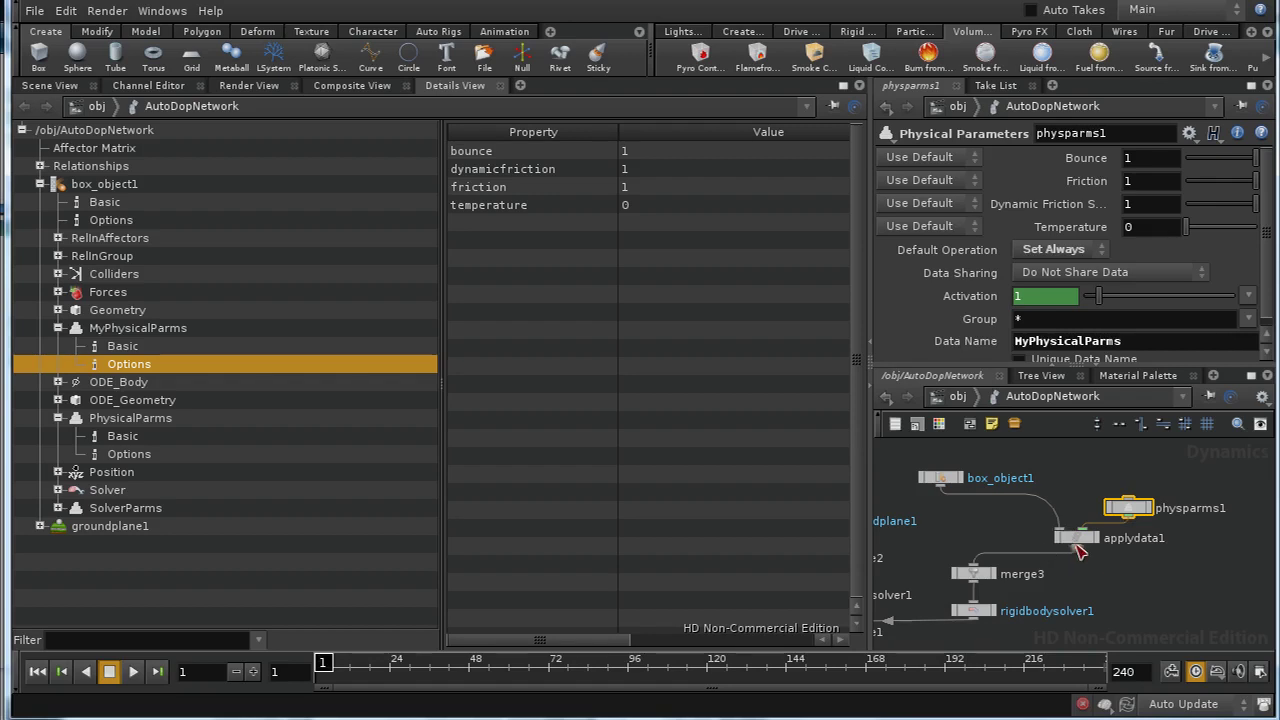
# Compare box_object1's MyPhysicalParms, PhysicalParms and Position data, then delete physparms1
pyautogui.click(40, 184)
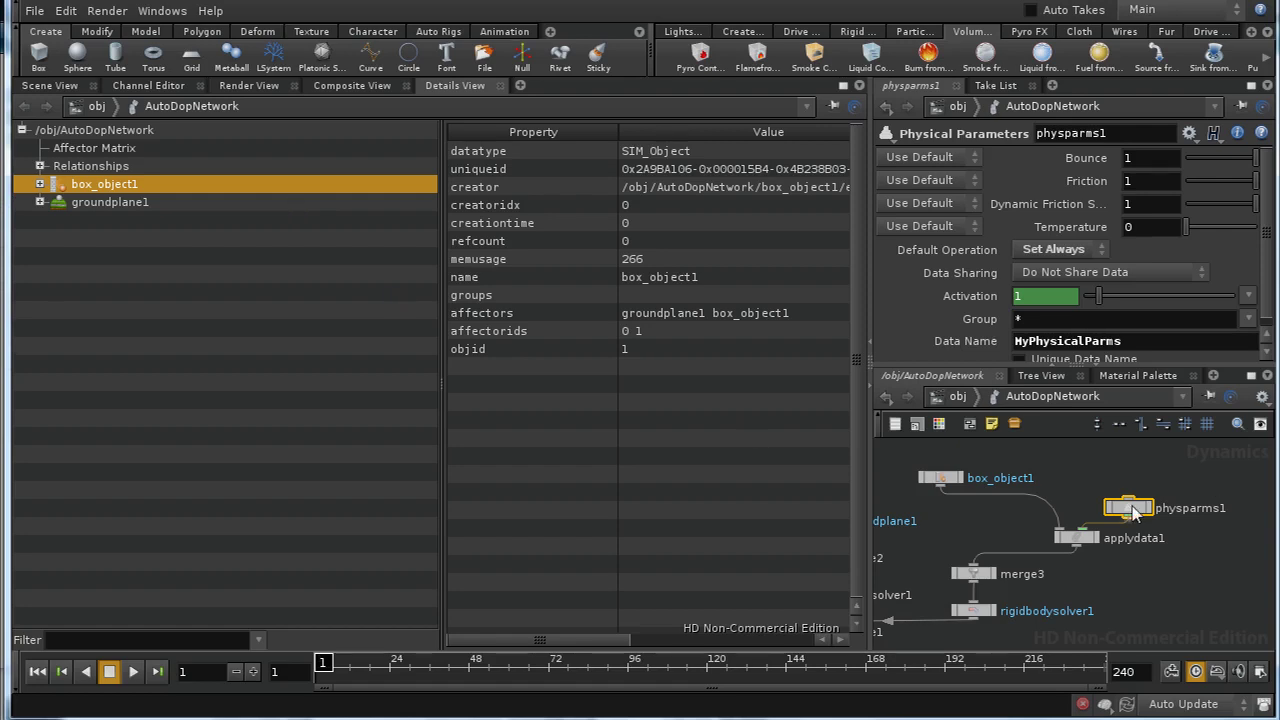
pyautogui.click(40, 184)
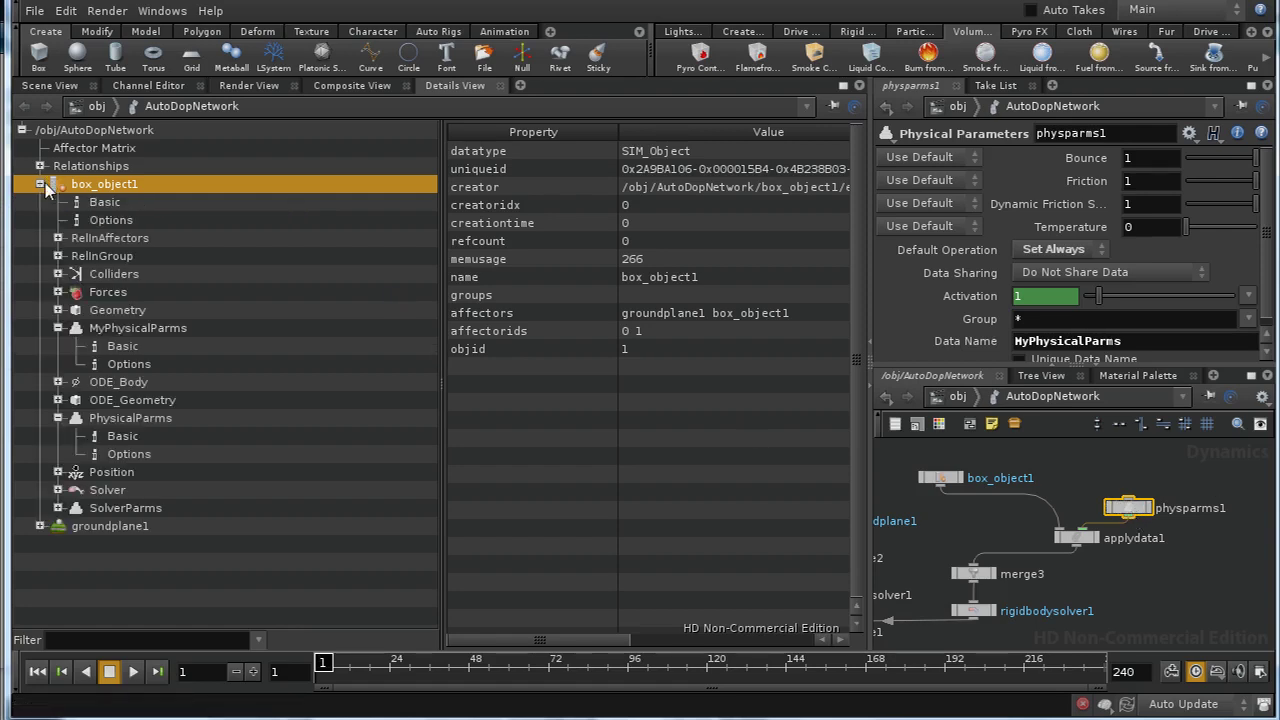
pyautogui.click(119, 335)
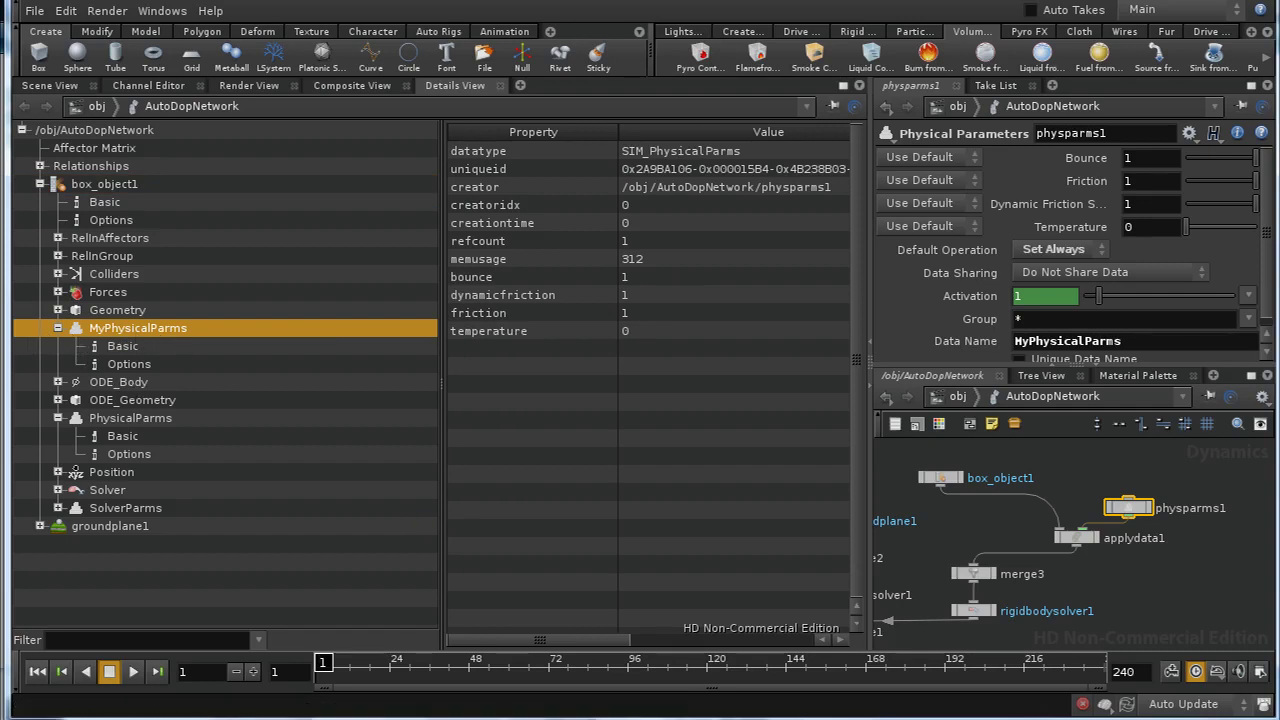
pyautogui.click(58, 418)
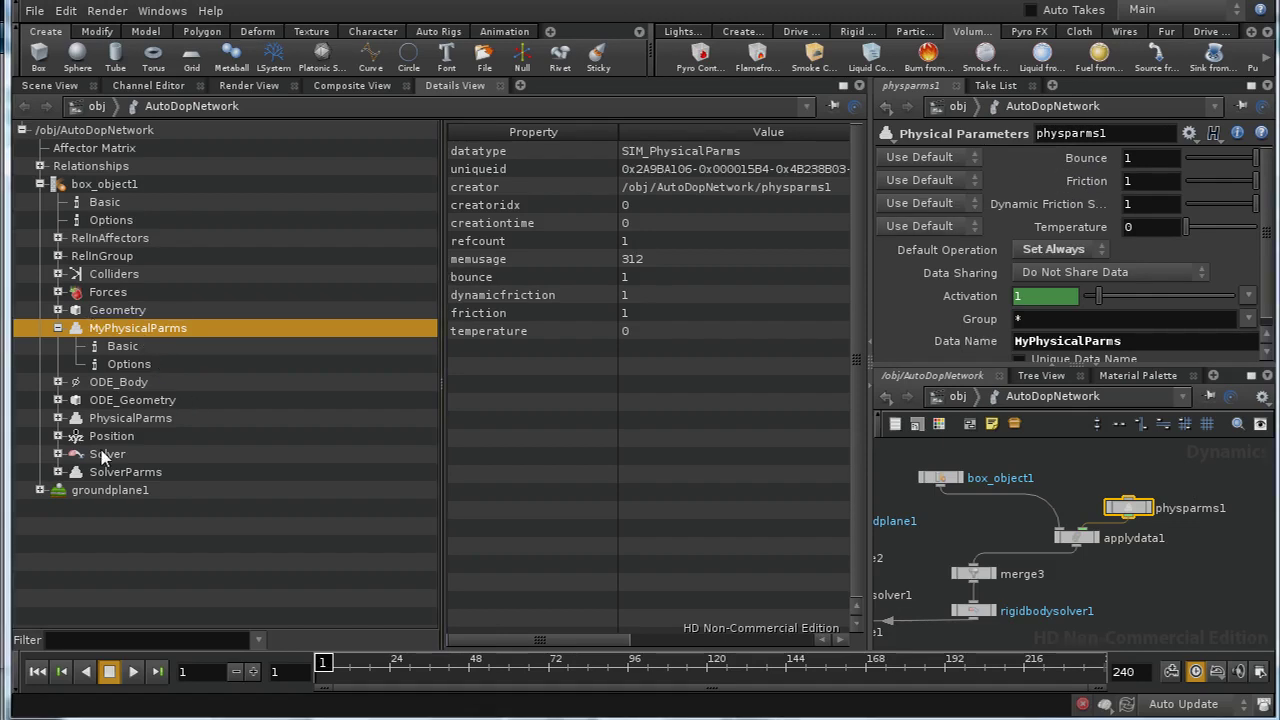
pyautogui.click(112, 421)
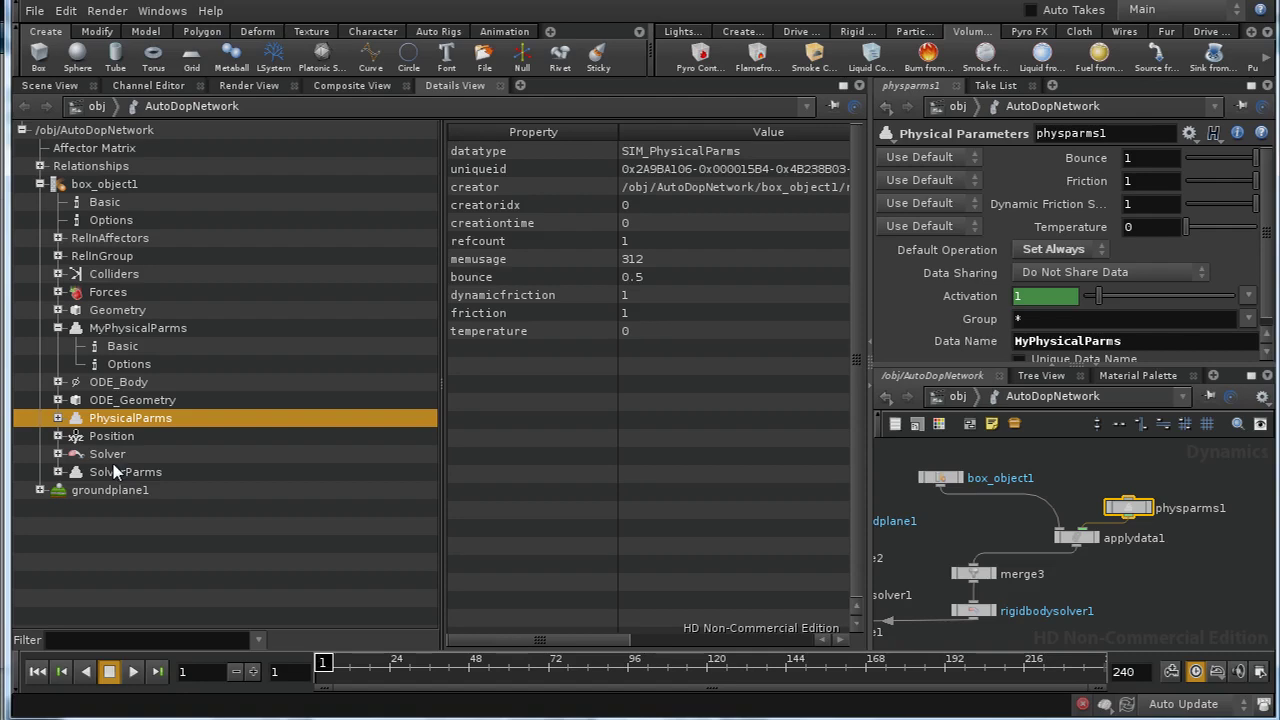
pyautogui.click(121, 331)
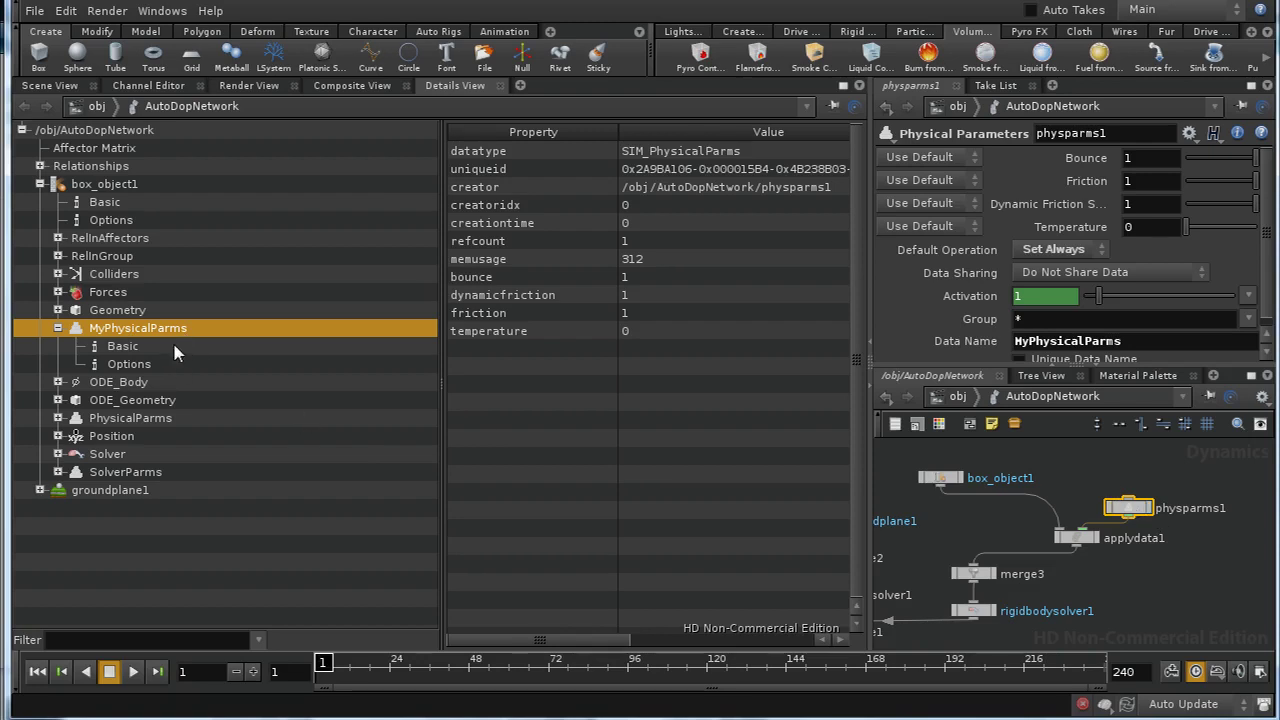
pyautogui.click(107, 440)
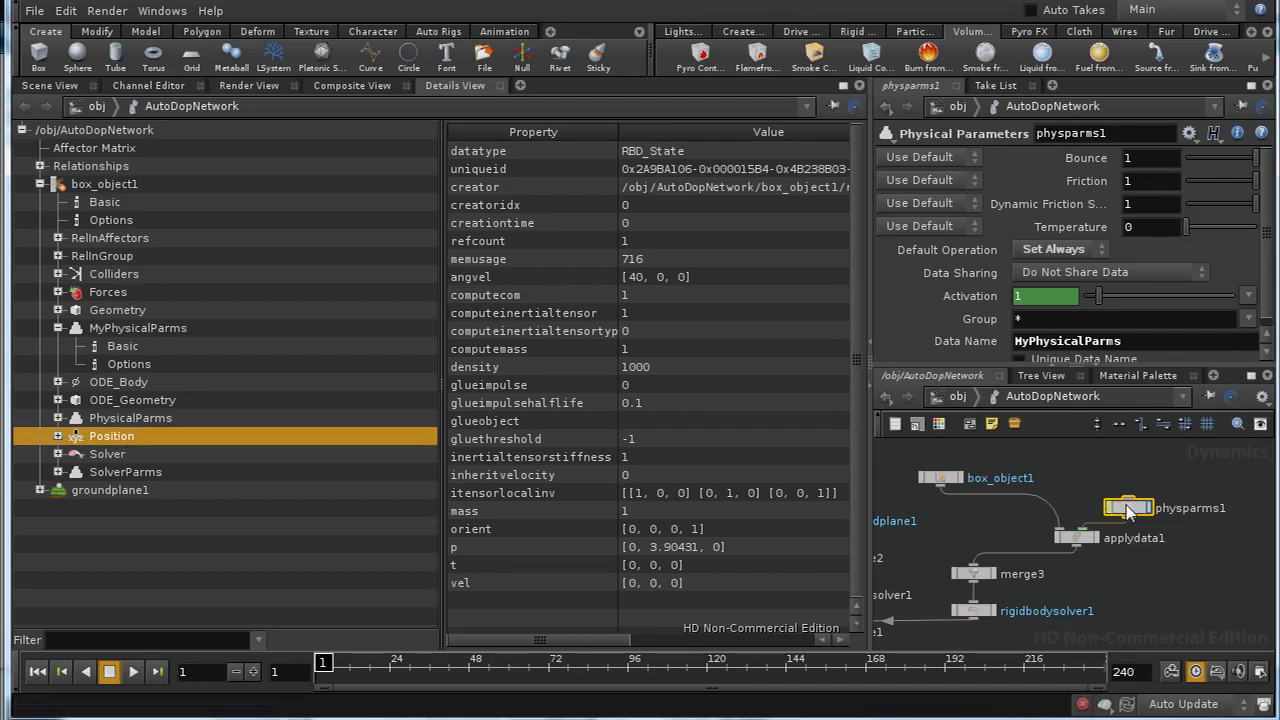
pyautogui.press('Delete')
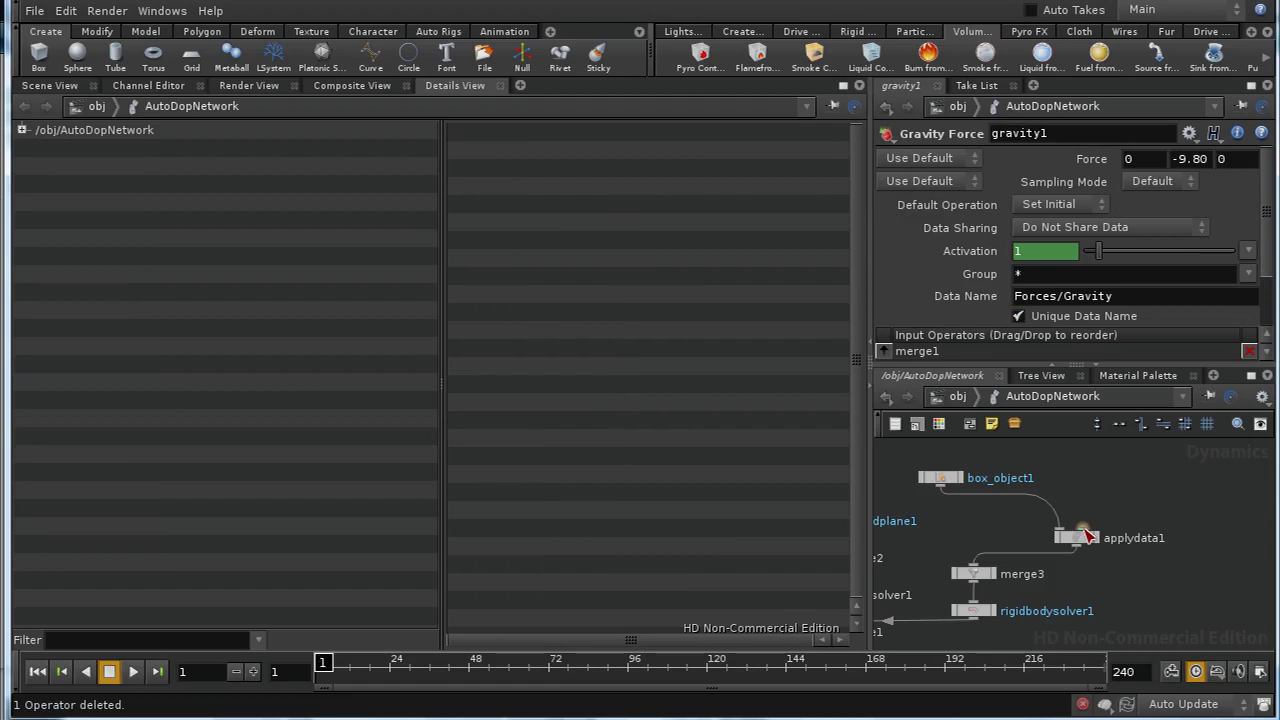
# Delete applydata1 and line up box_object1, merge3 and rigidbodysolver1, returning to Scene View
pyautogui.click(1088, 538)
pyautogui.press('Delete')
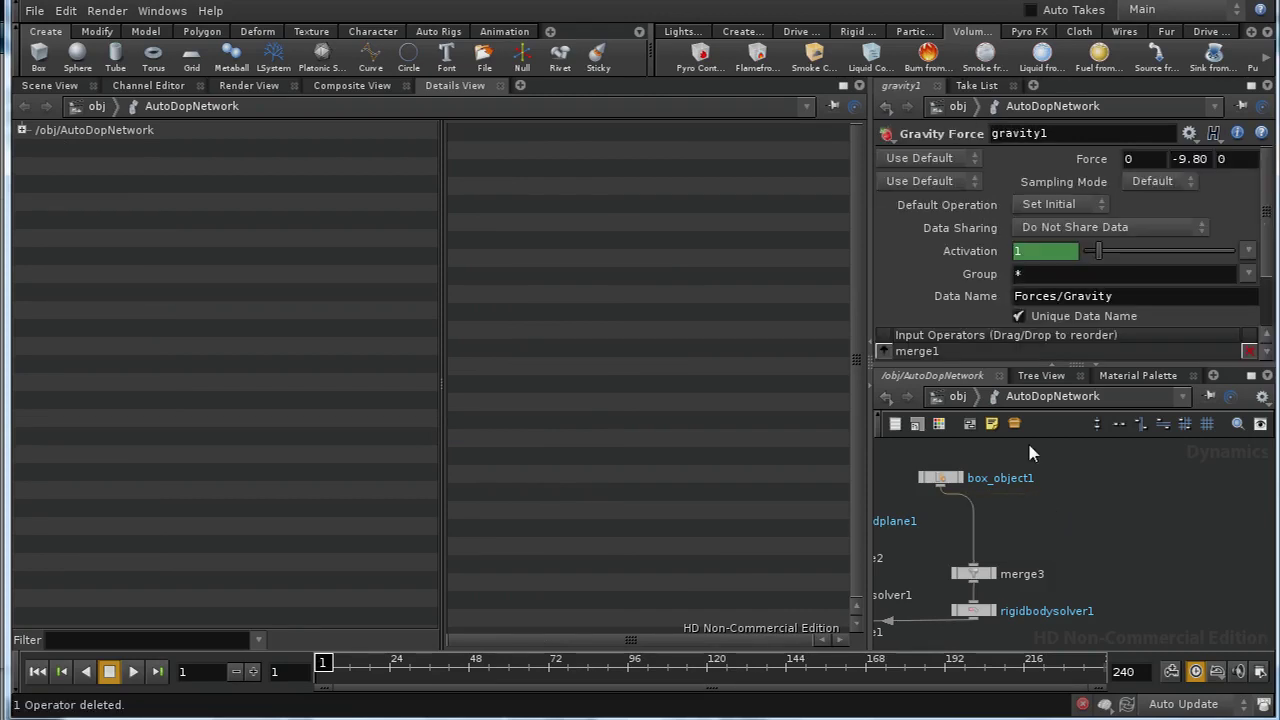
pyautogui.moveTo(950, 492); pyautogui.dragTo(1003, 511)
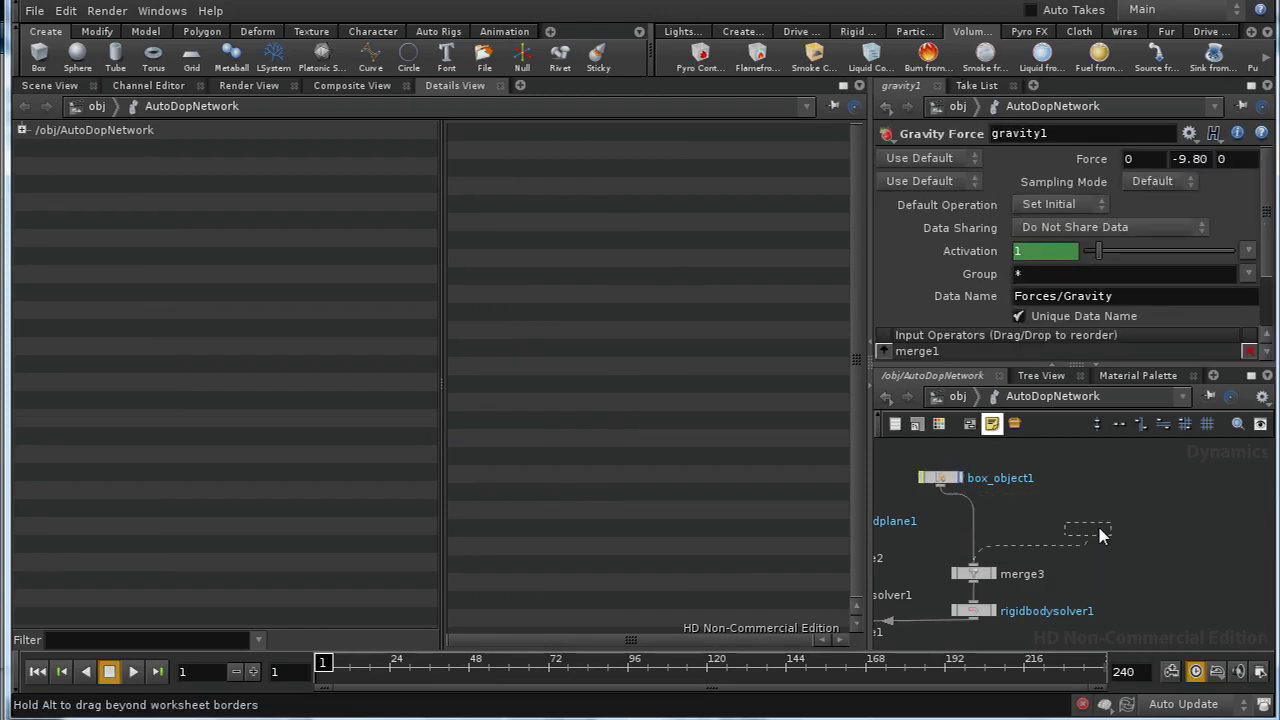
pyautogui.moveTo(1100, 536); pyautogui.dragTo(1110, 540)
pyautogui.moveTo(1123, 563); pyautogui.dragTo(1091, 532, button='middle')
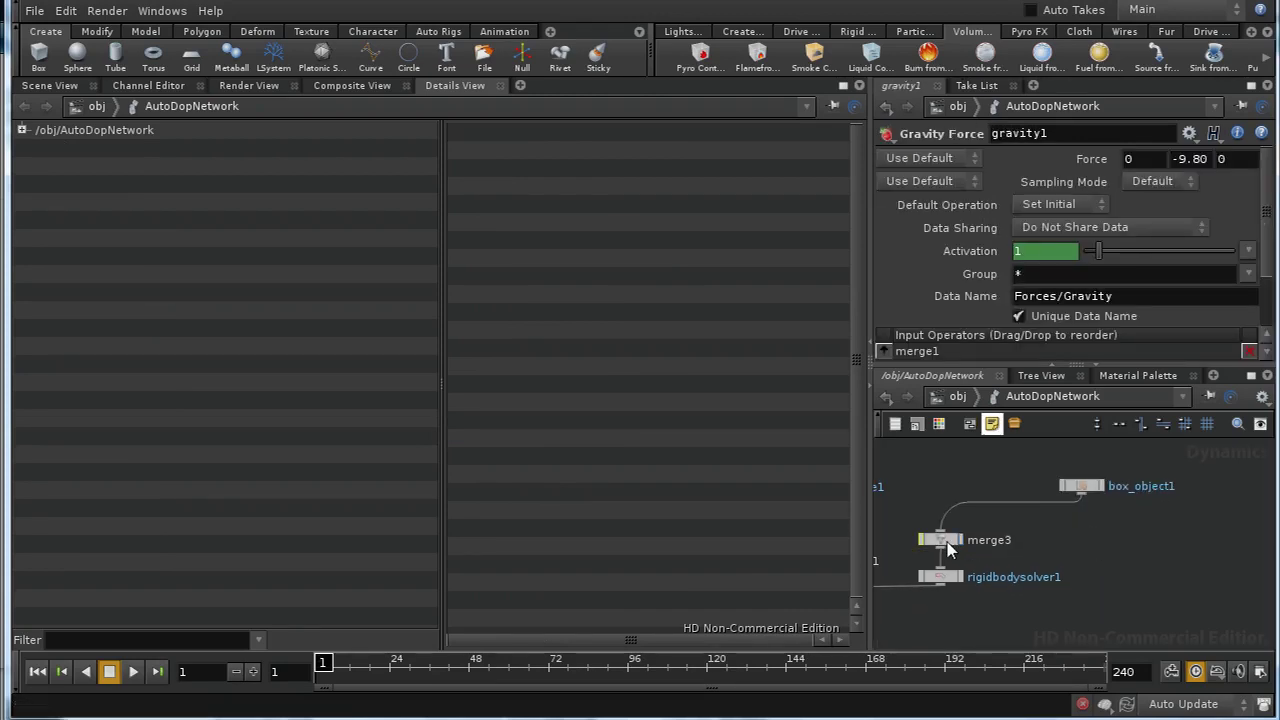
pyautogui.moveTo(950, 548); pyautogui.dragTo(1012, 546)
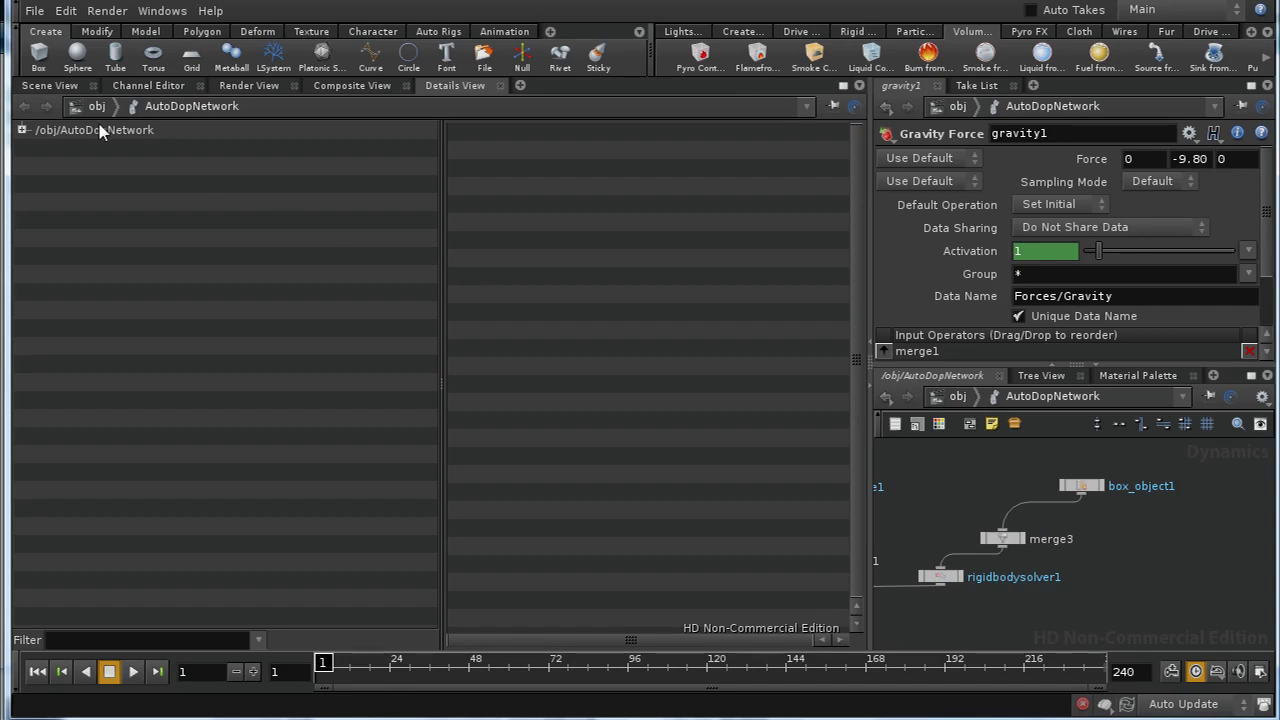
pyautogui.click(58, 86)
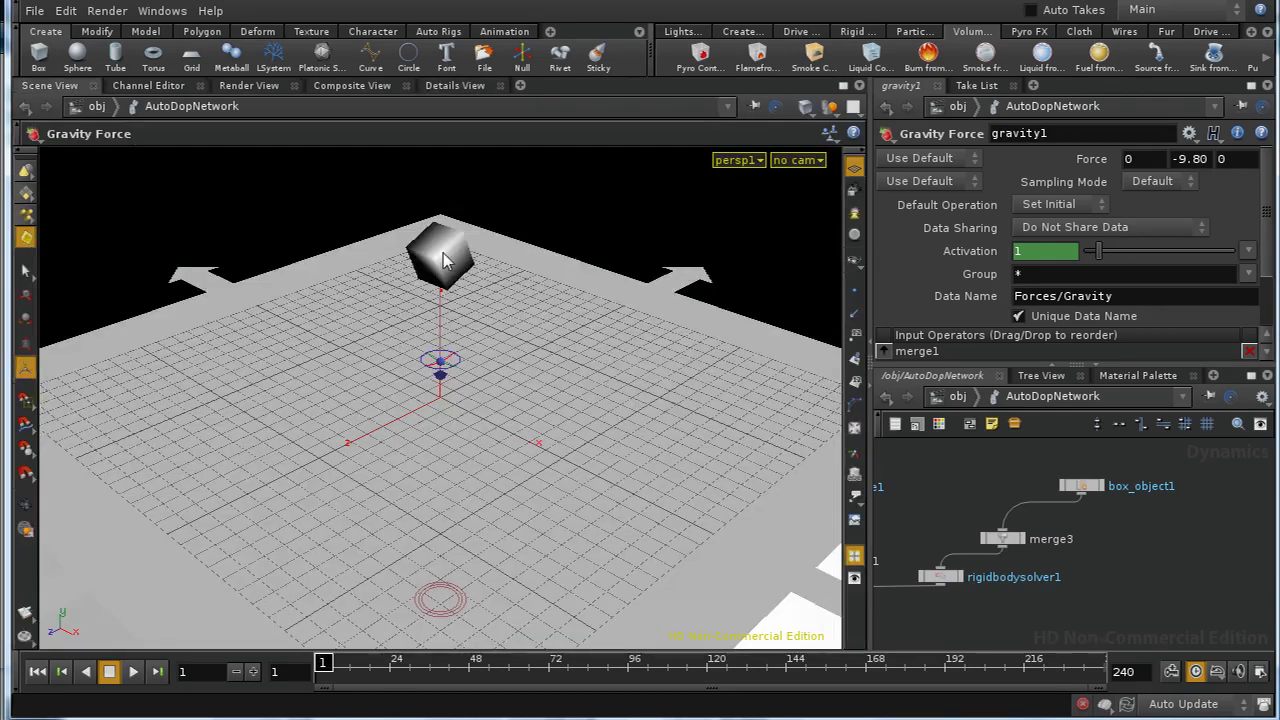
# At /obj, move the box right to translate 7.75536, 3.90431, 0 and key its Translate
pyautogui.click(952, 397)
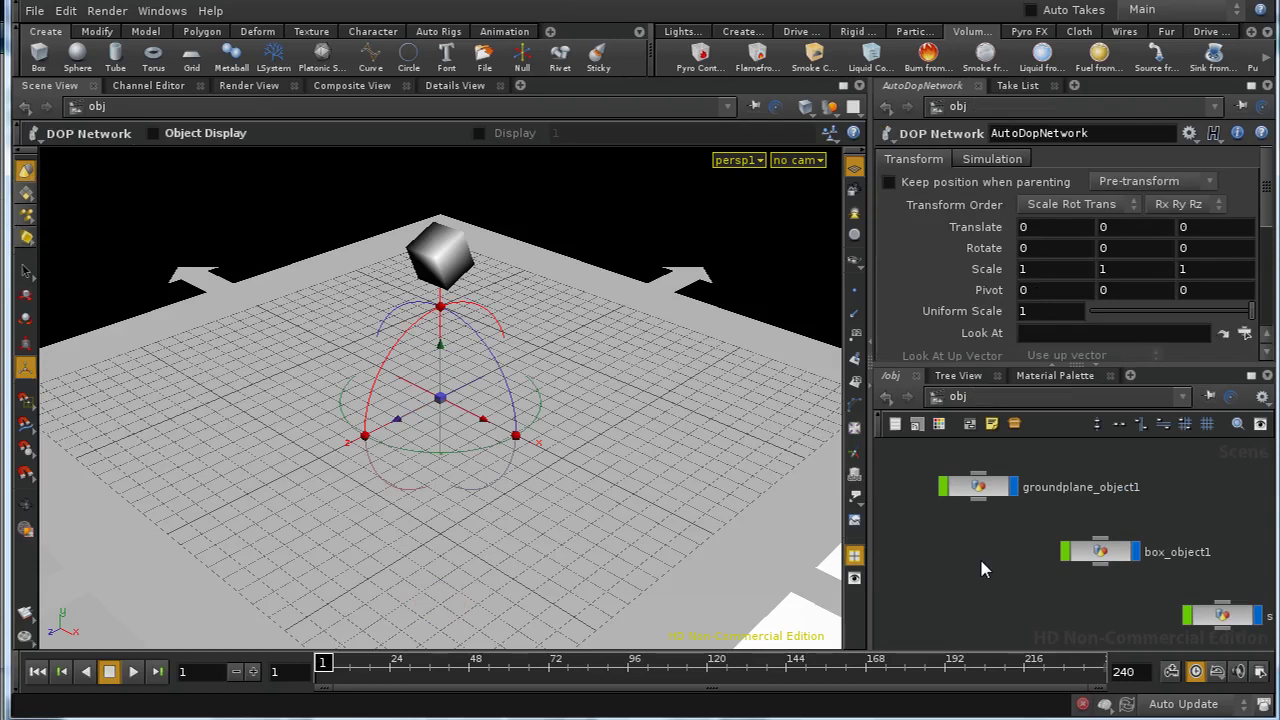
pyautogui.click(452, 241)
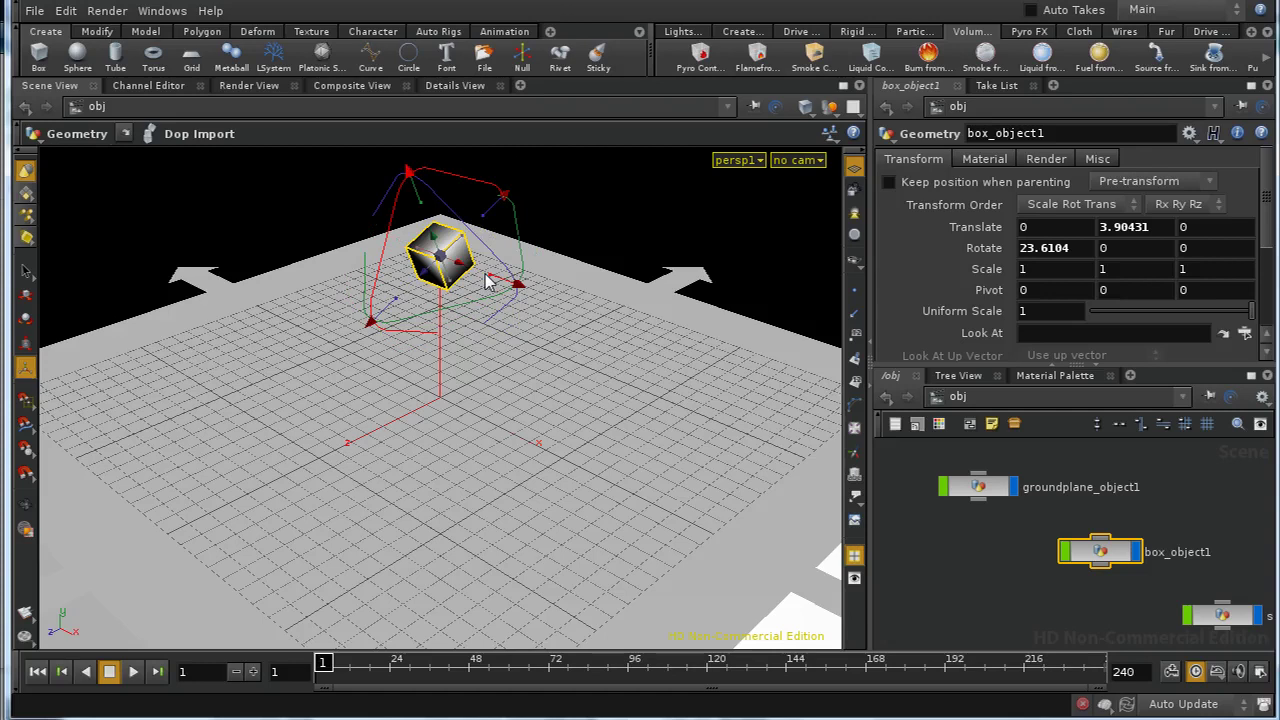
pyautogui.press('t')
pyautogui.moveTo(474, 276); pyautogui.dragTo(772, 372)
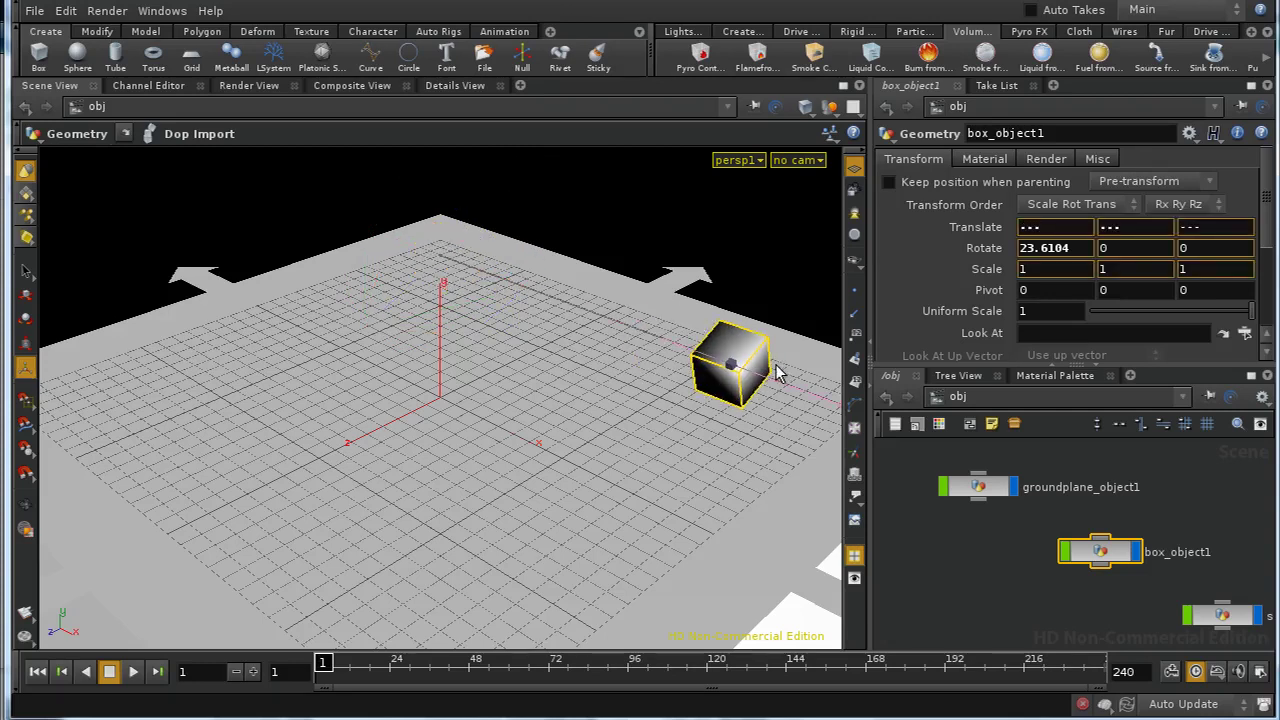
pyautogui.keyDown('alt'); pyautogui.click(995, 231); pyautogui.keyUp('alt')
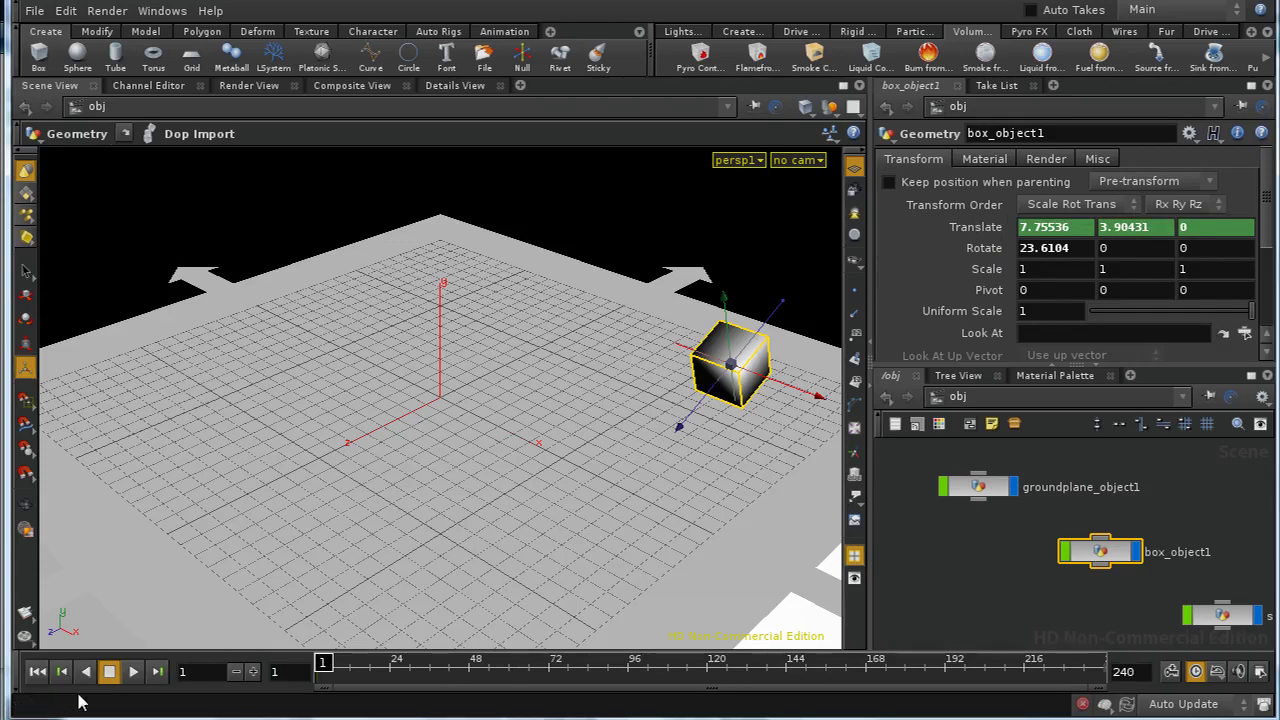
pyautogui.click(194, 675)
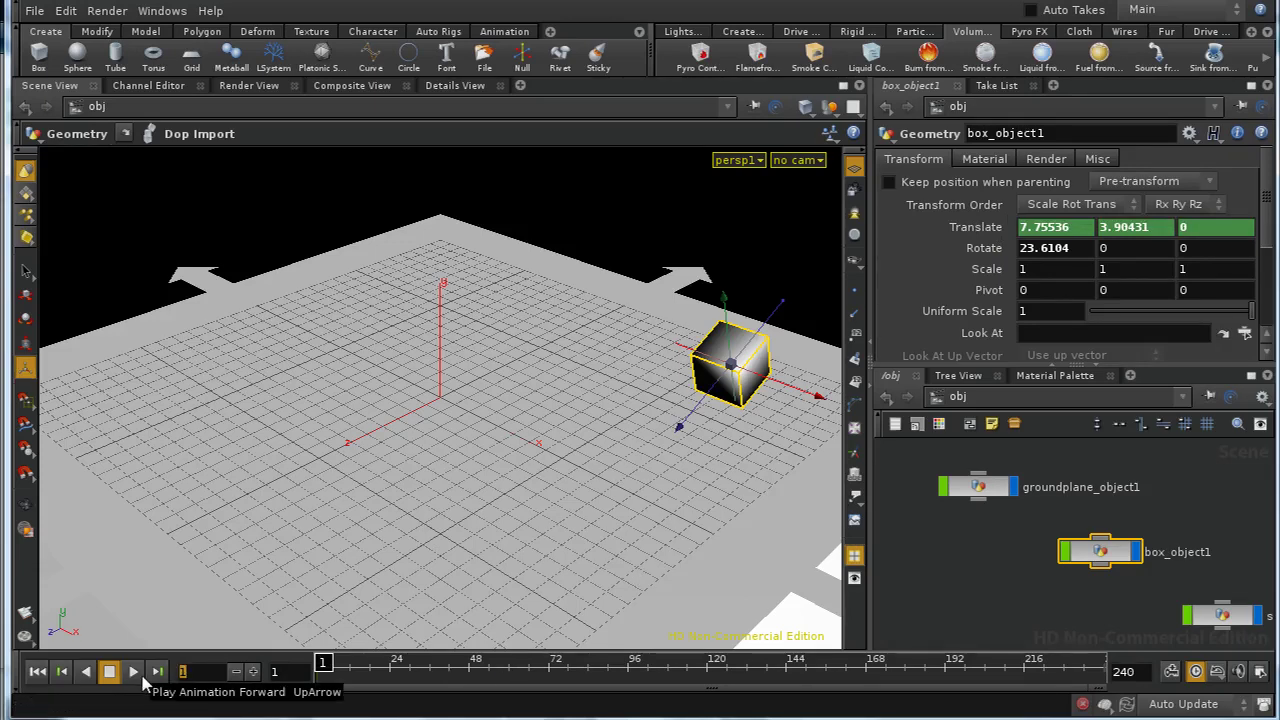
# At frame 50, move the box nearer the front of the grid and key its Translate
pyautogui.press('Return')
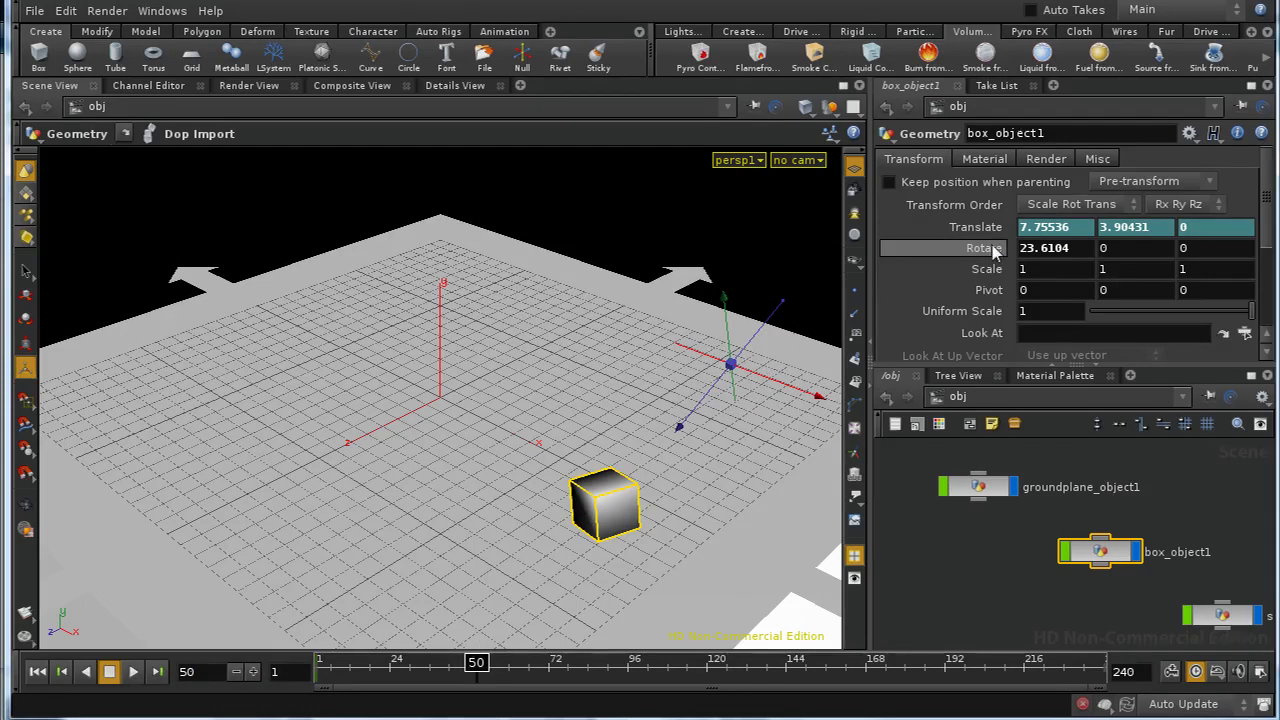
pyautogui.moveTo(705, 363); pyautogui.dragTo(287, 198)
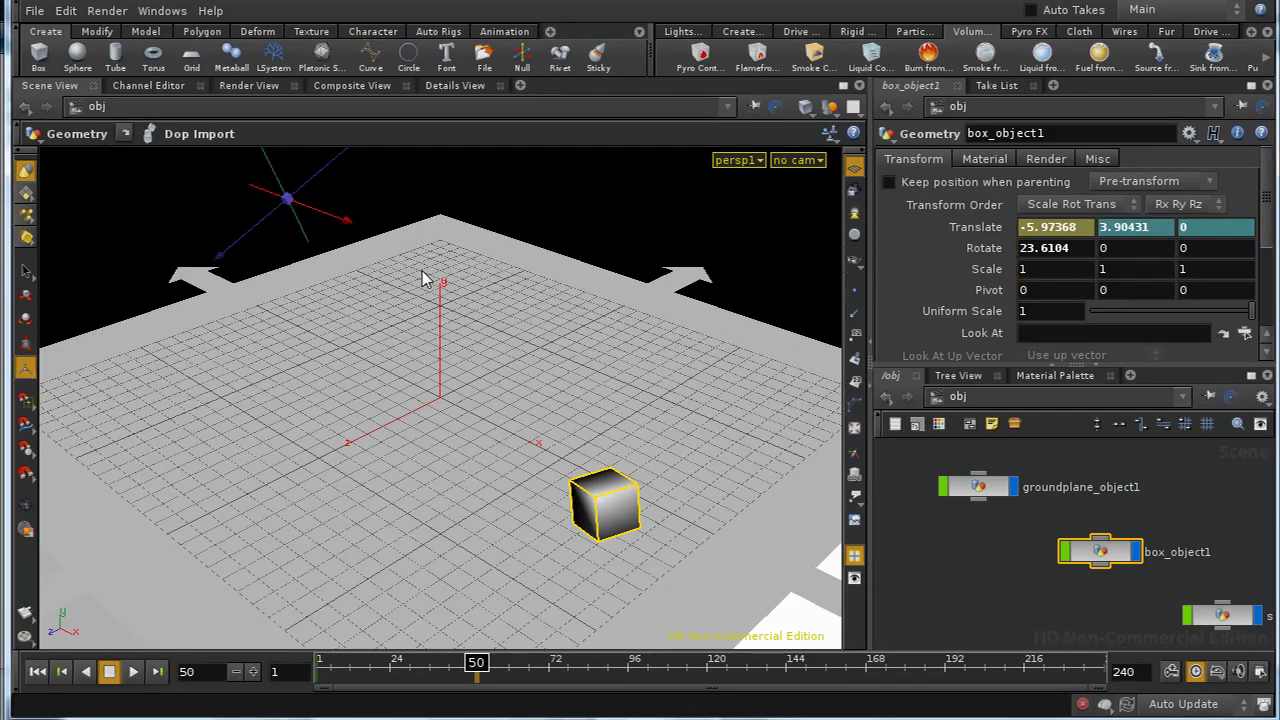
pyautogui.keyDown('alt'); pyautogui.click(972, 227); pyautogui.keyUp('alt')
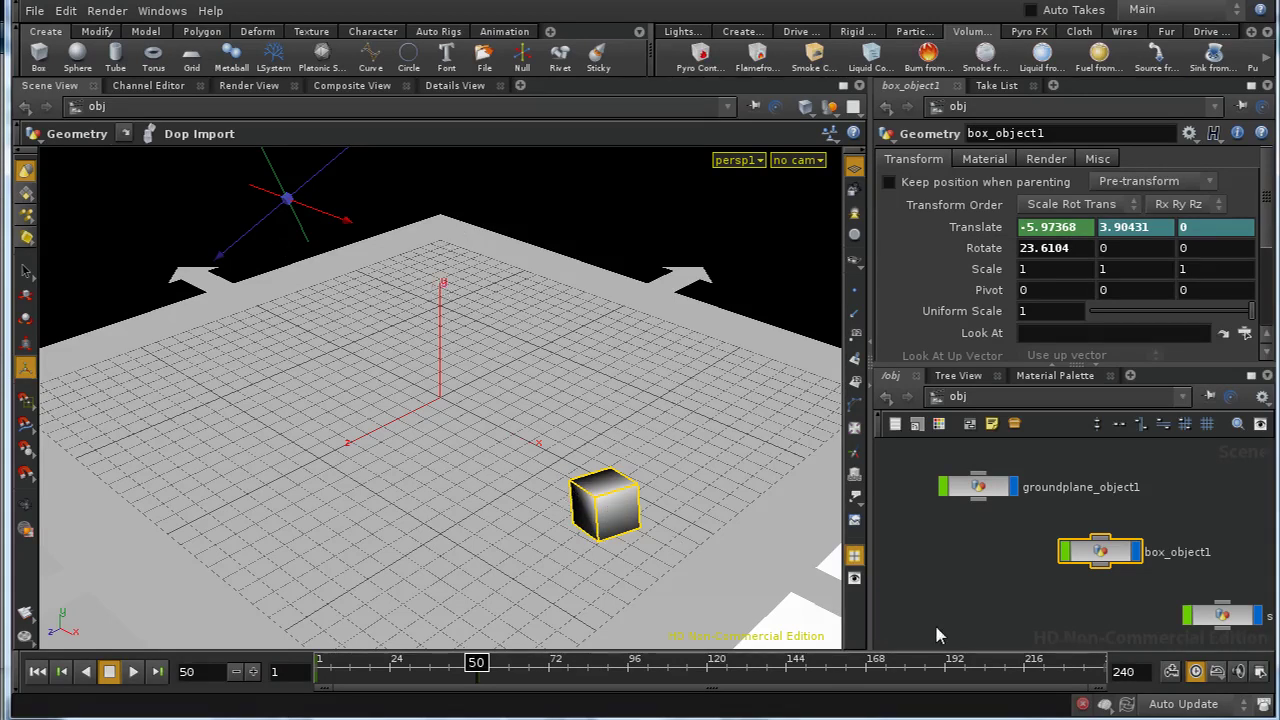
# Play the box animation back from frame 1, then stop and rewind to frame 1
pyautogui.click(37, 674)
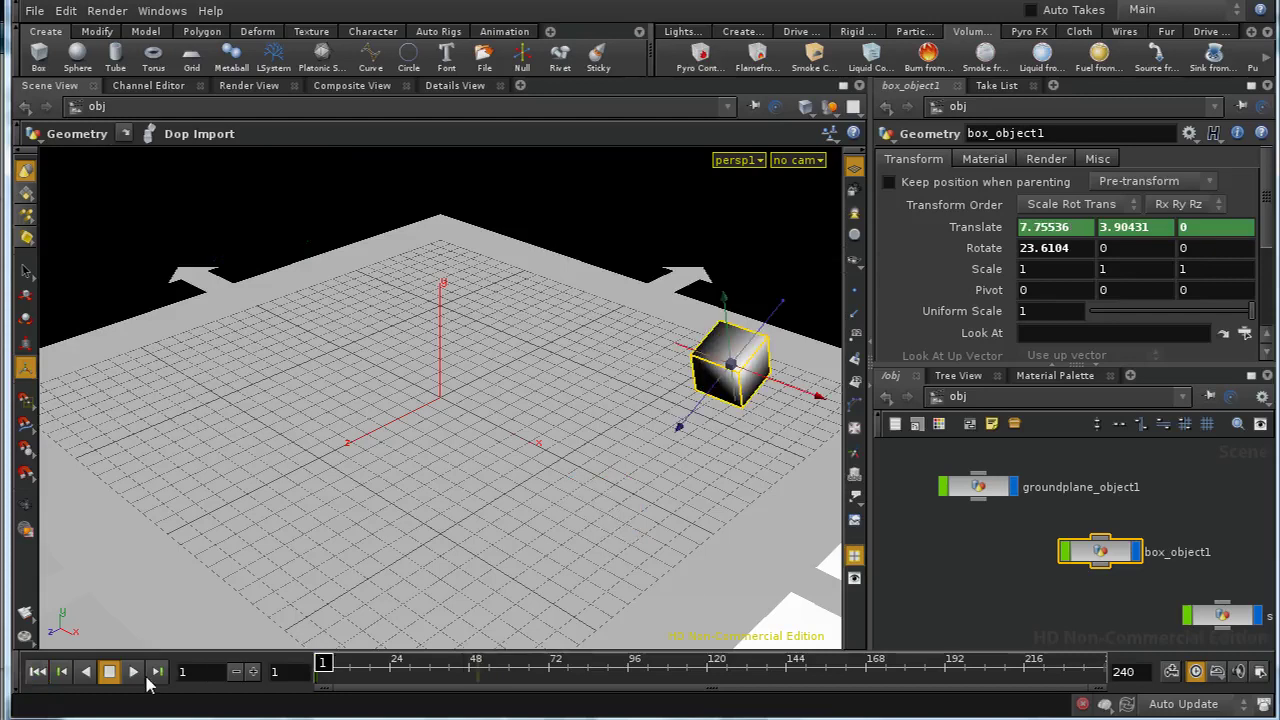
pyautogui.click(133, 673)
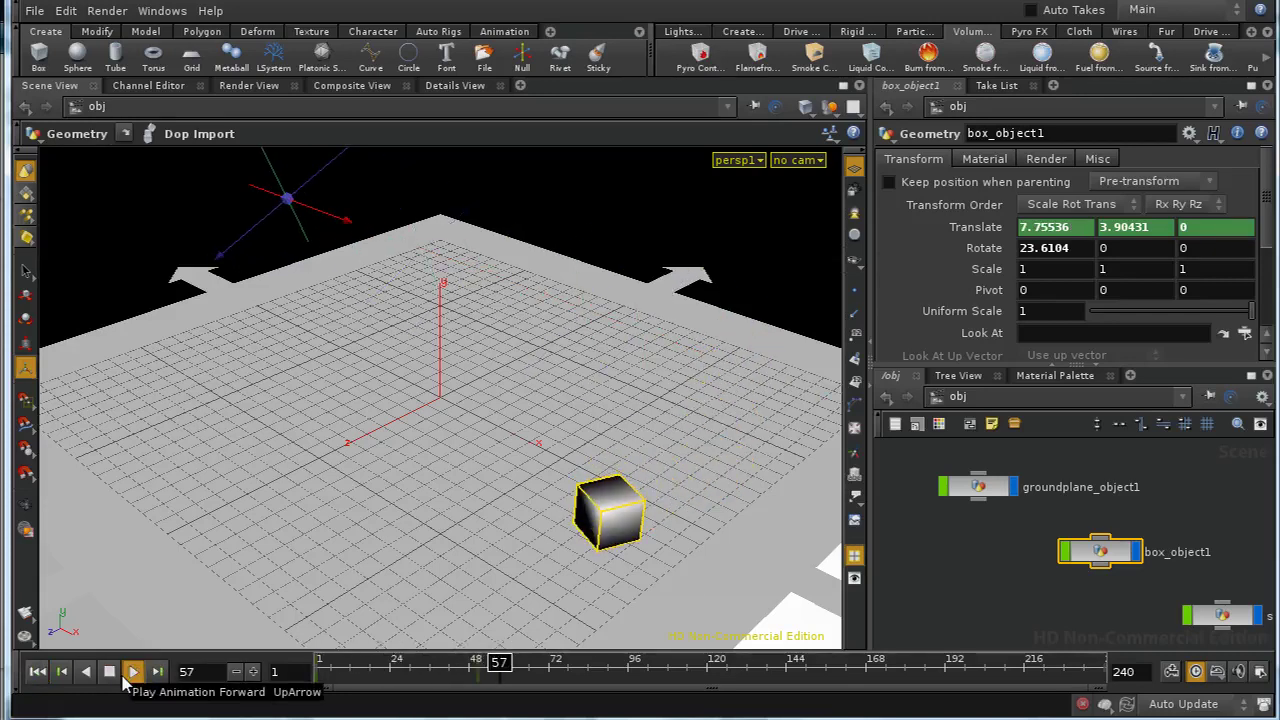
pyautogui.click(110, 672)
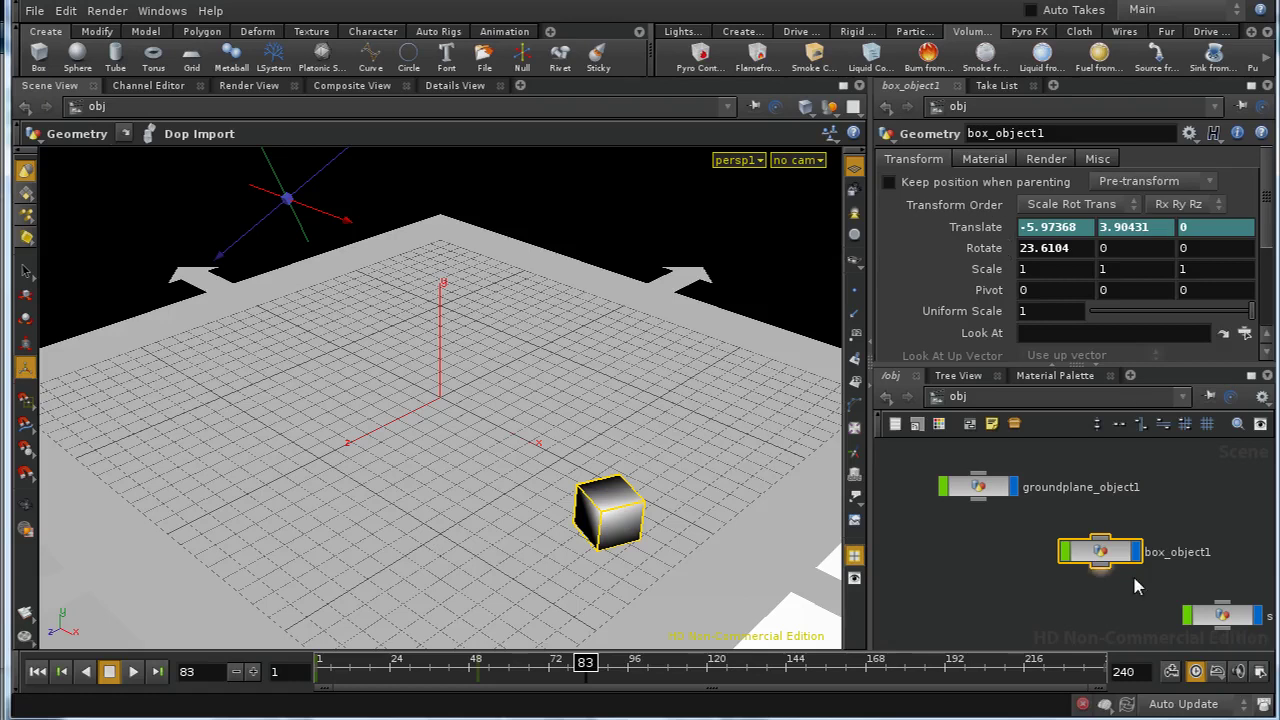
pyautogui.click(37, 672)
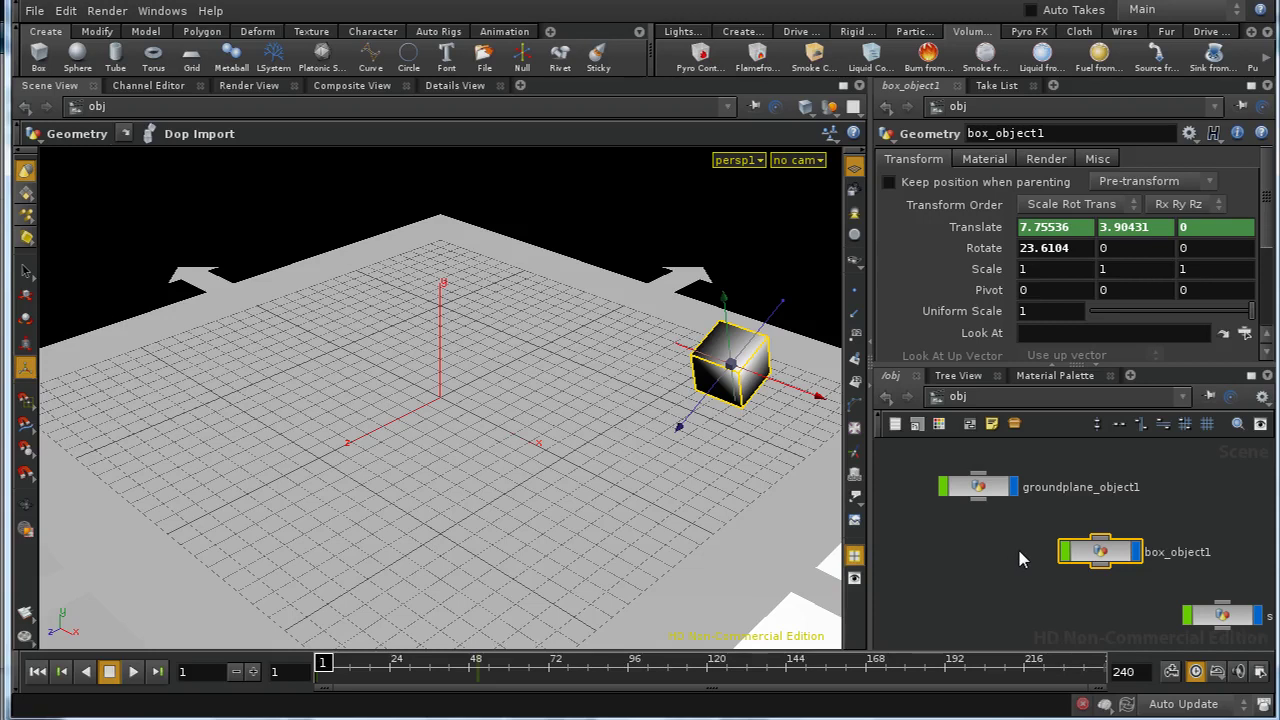
pyautogui.moveTo(1210, 562); pyautogui.dragTo(1190, 590, button='middle')
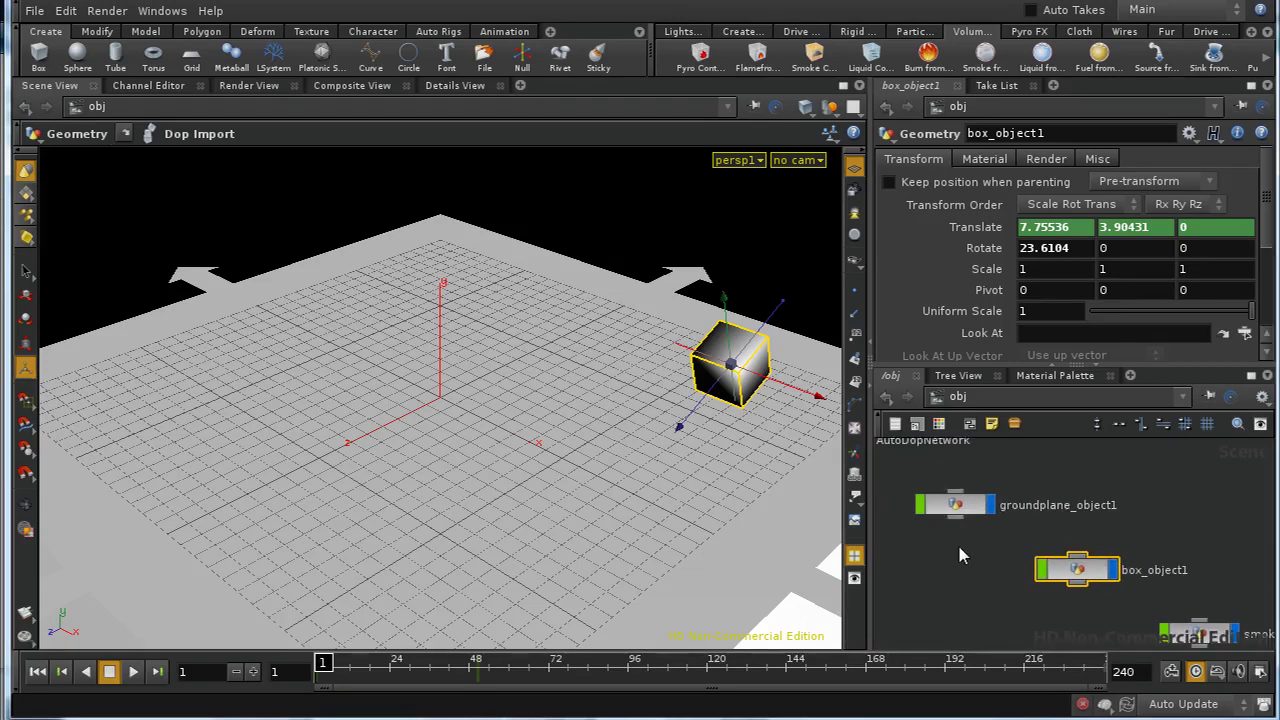
# Bring the AutoDopNetwork into view and clear the ground plane selection
pyautogui.moveTo(964, 552); pyautogui.dragTo(1037, 566, button='middle')
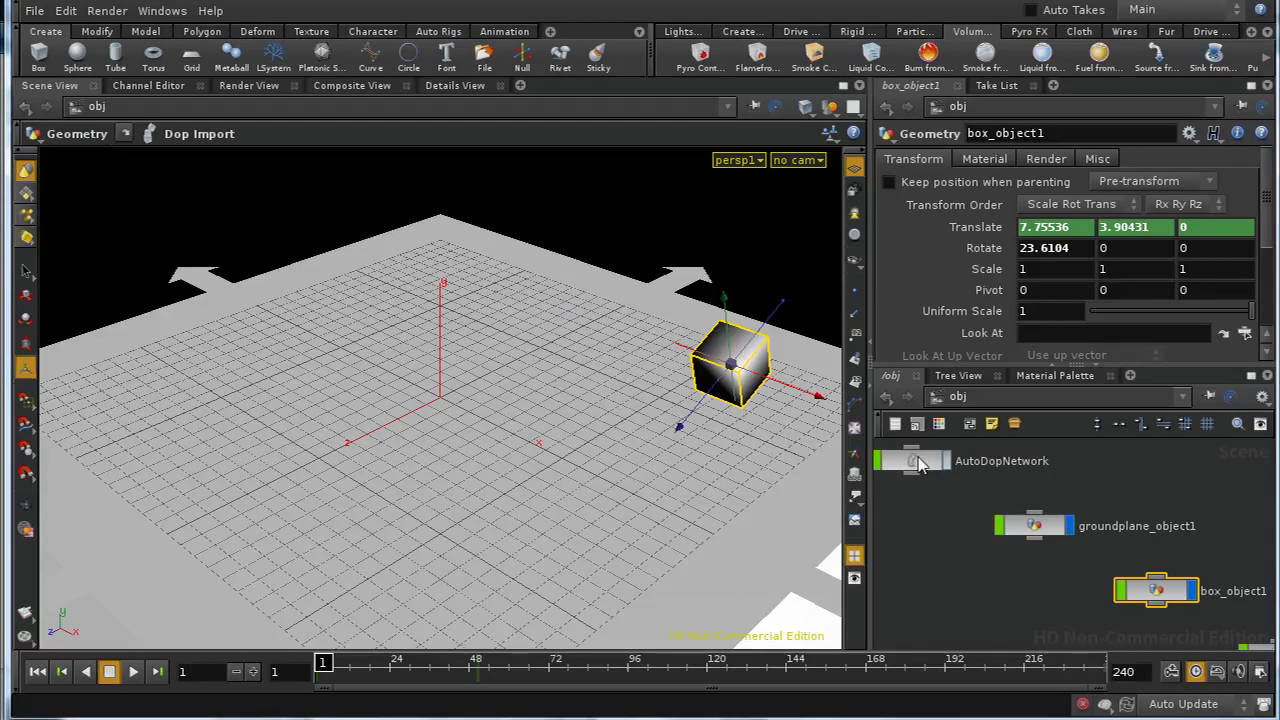
pyautogui.click(752, 481)
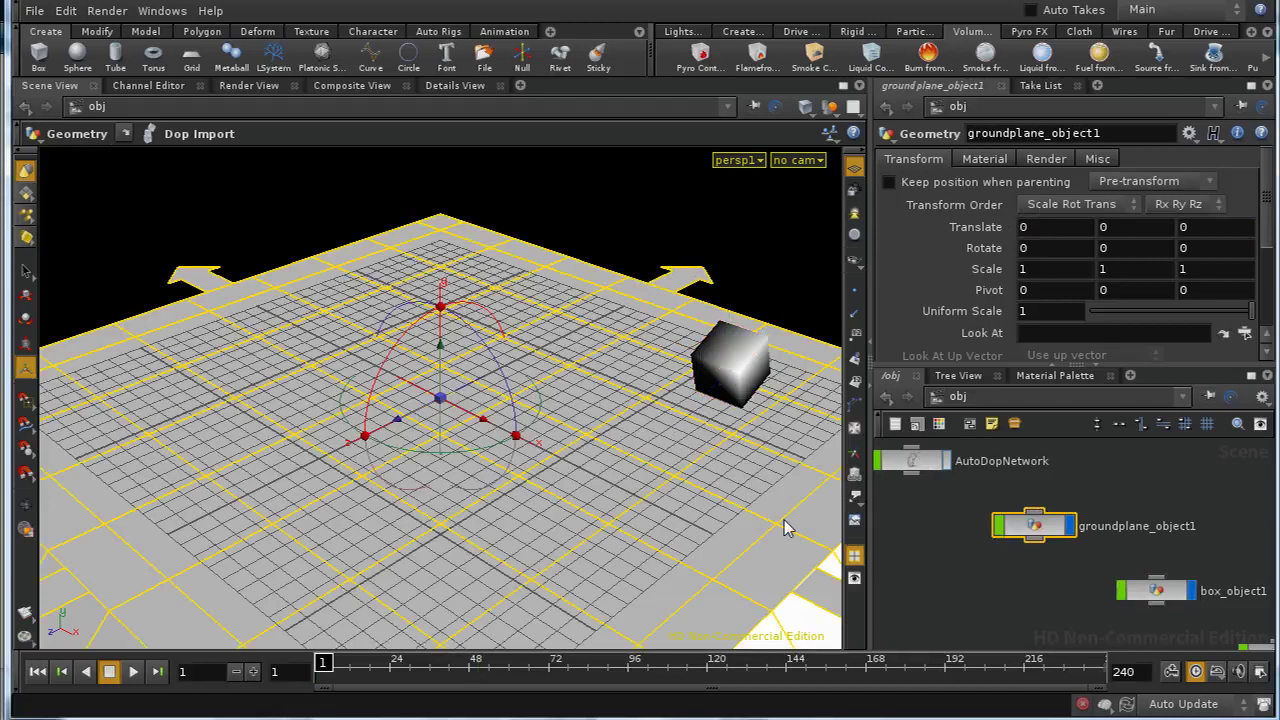
pyautogui.press('Return')
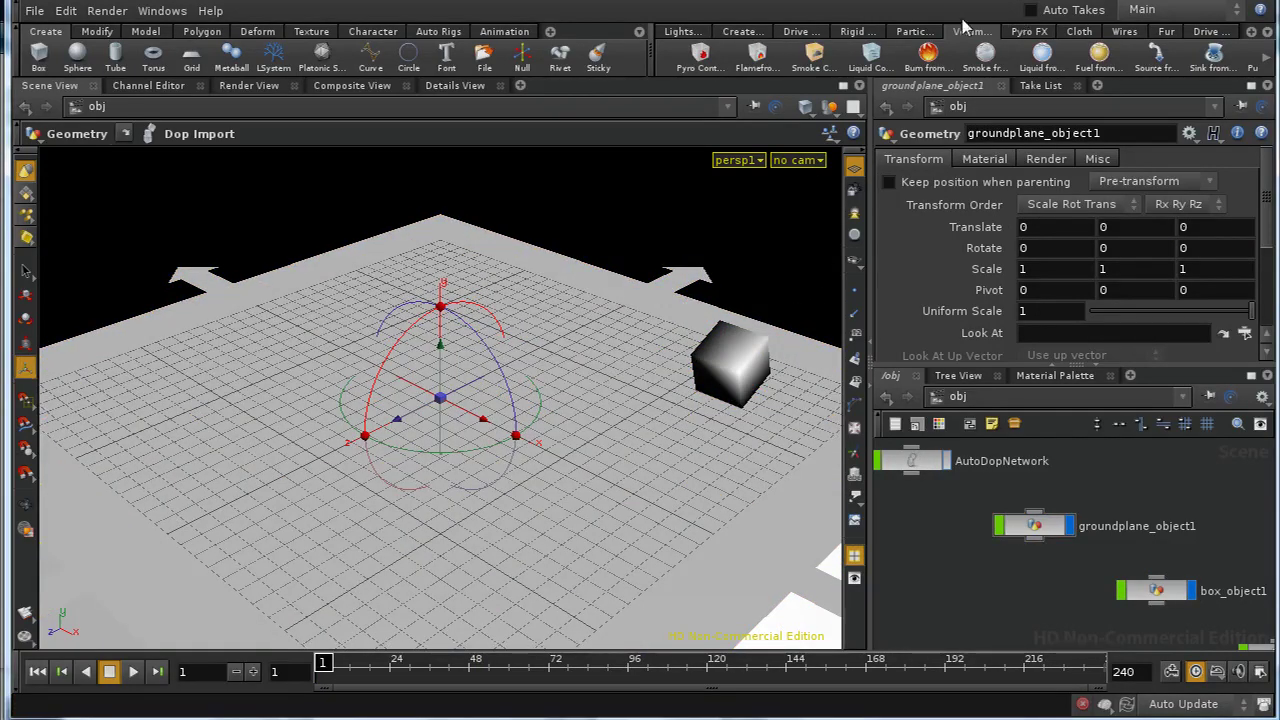
# Show the Drive Simulation shelf tools and select the box in the viewport
pyautogui.click(845, 32)
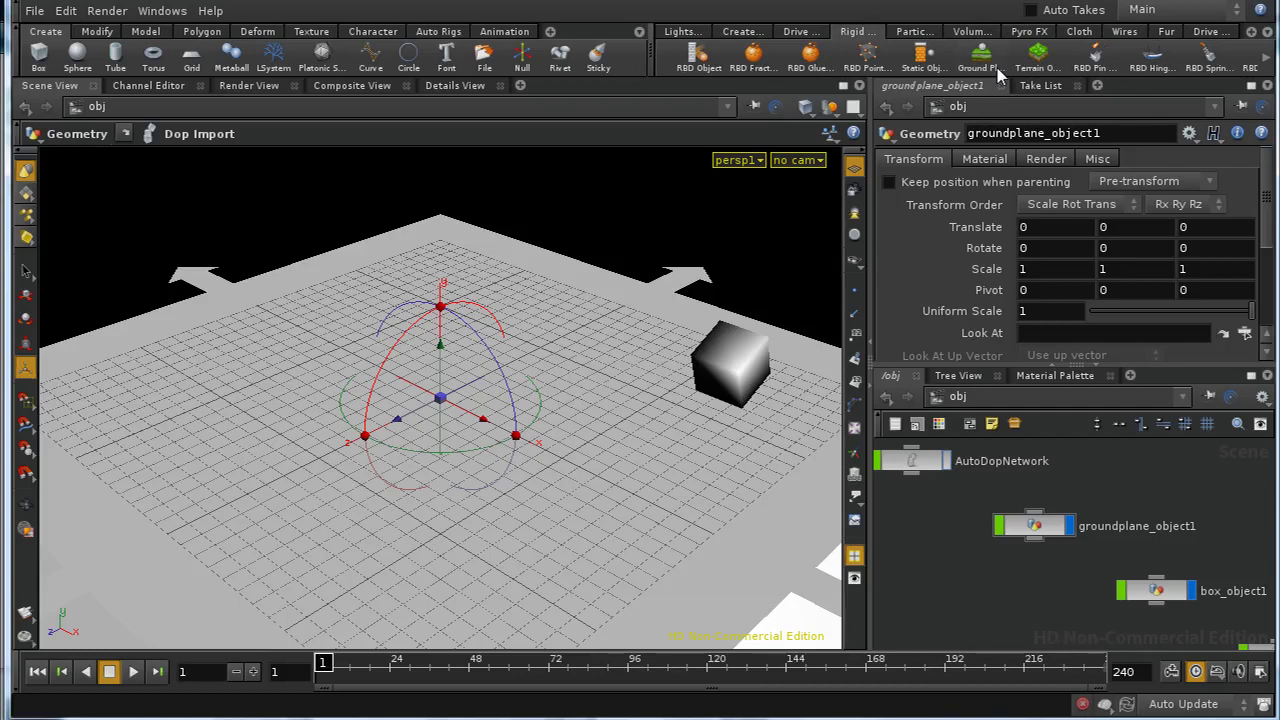
pyautogui.click(1268, 60)
pyautogui.click(1268, 60)
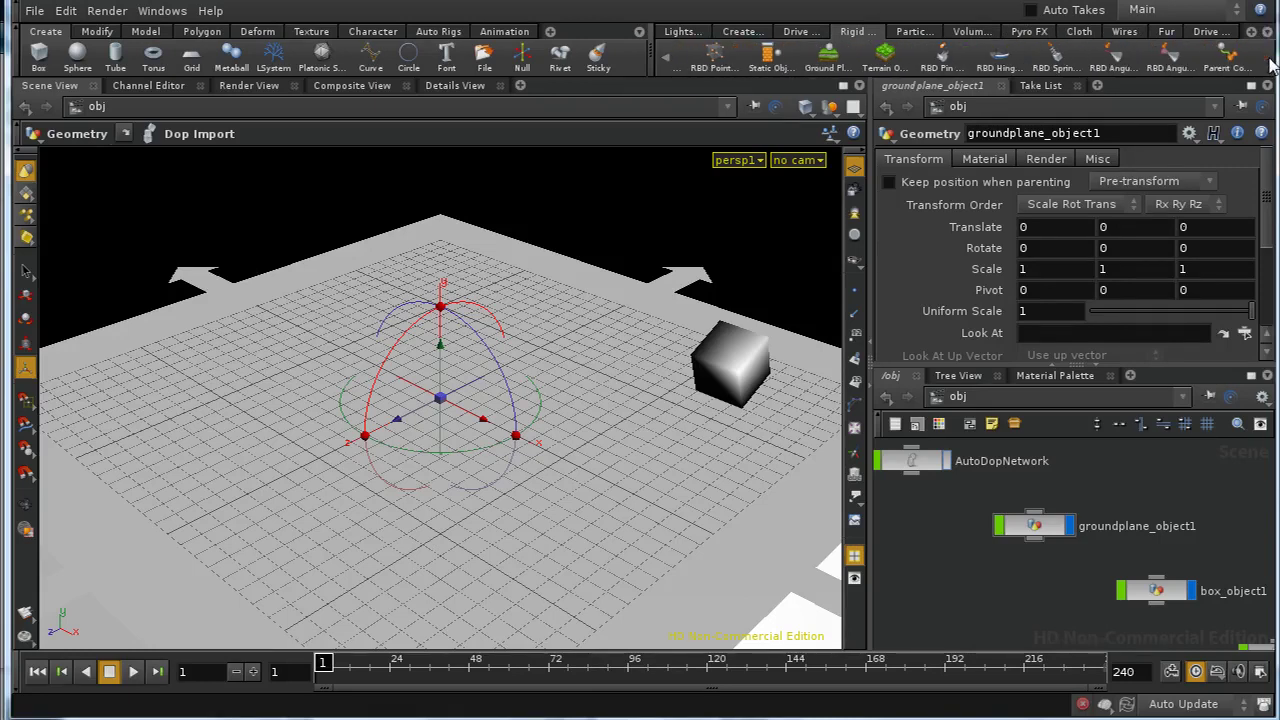
pyautogui.click(1210, 32)
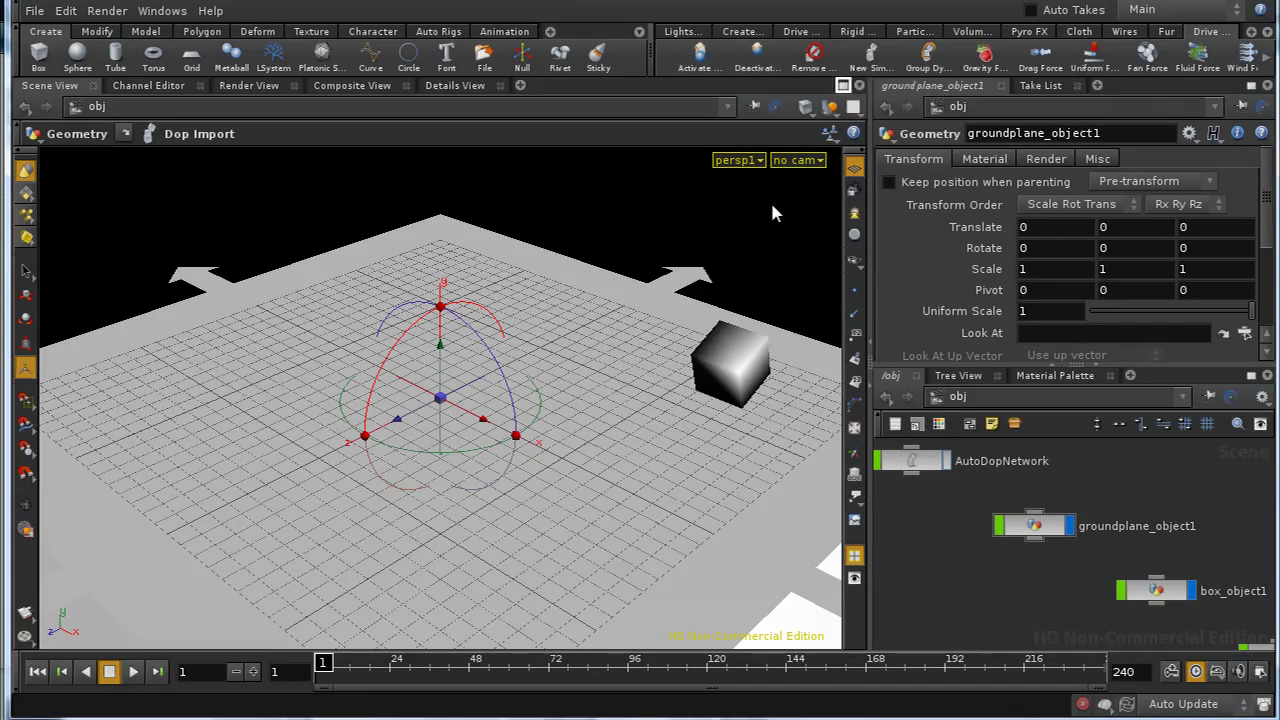
pyautogui.click(743, 360)
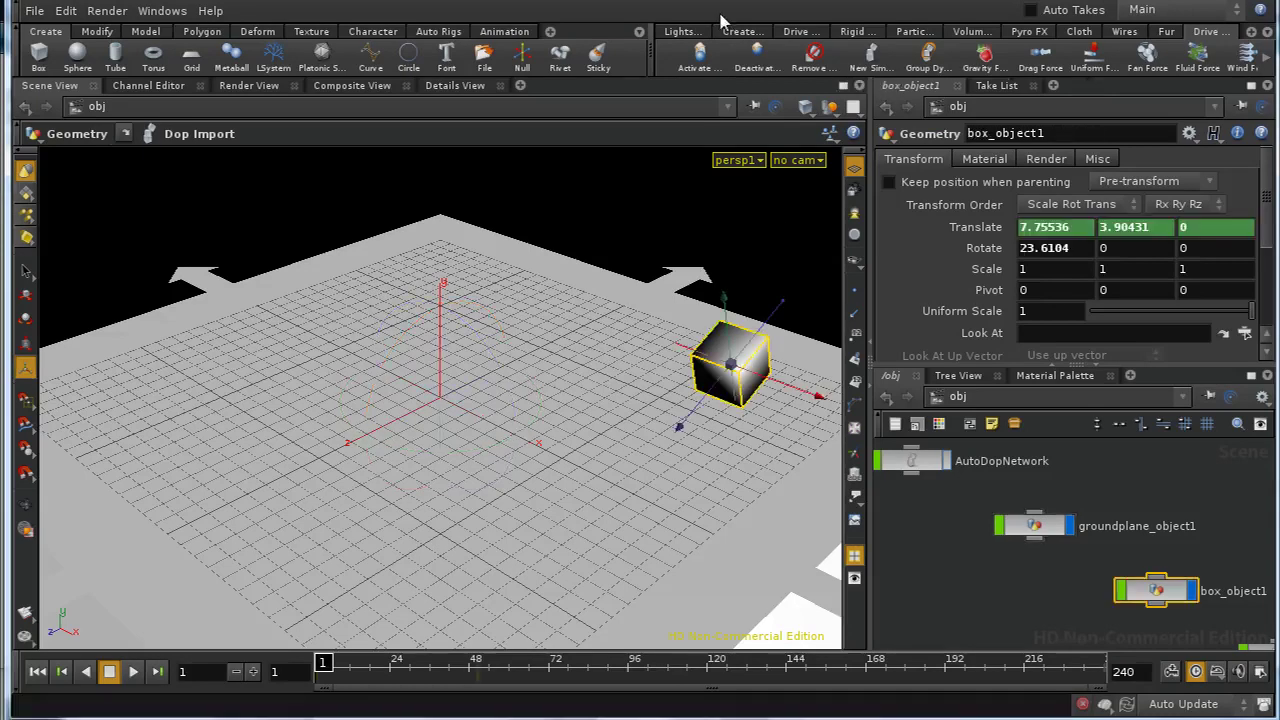
# Deactivate the box, creating key_box_object1 with Active Value 0, and nudge that node right
pyautogui.click(752, 58)
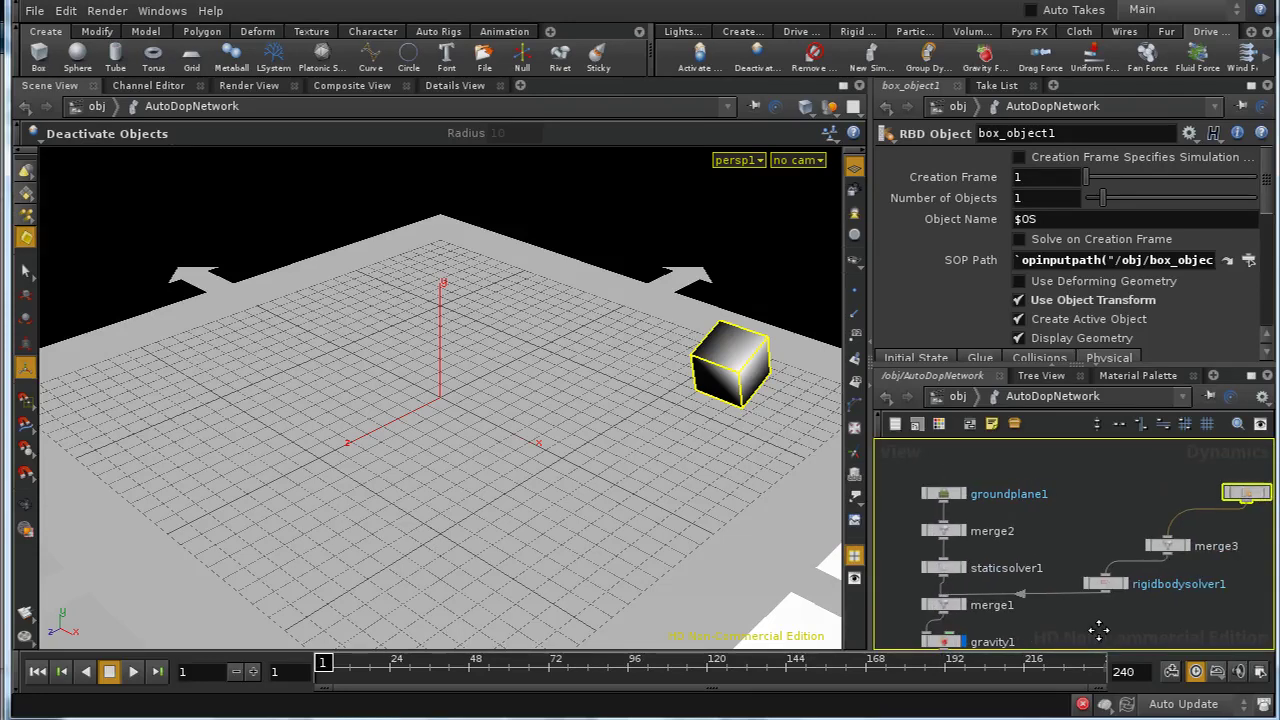
pyautogui.press('Return')
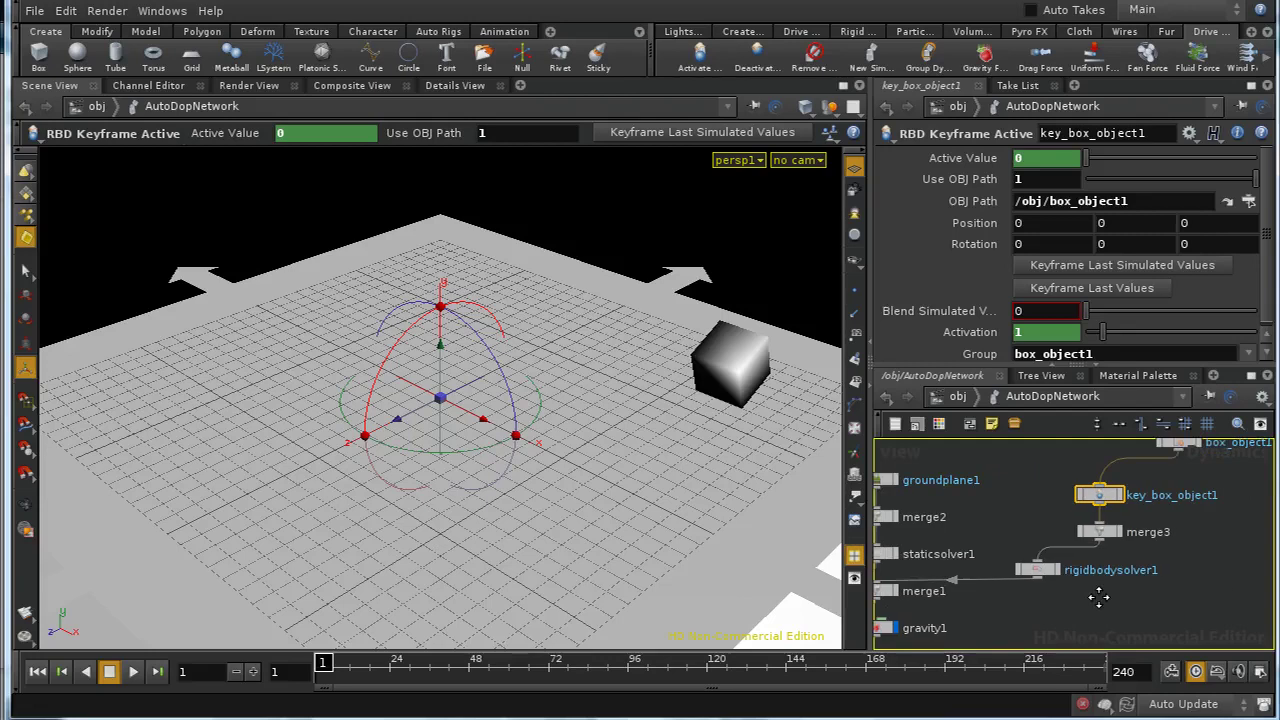
pyautogui.click(1005, 525)
pyautogui.moveTo(1005, 525); pyautogui.dragTo(1013, 527)
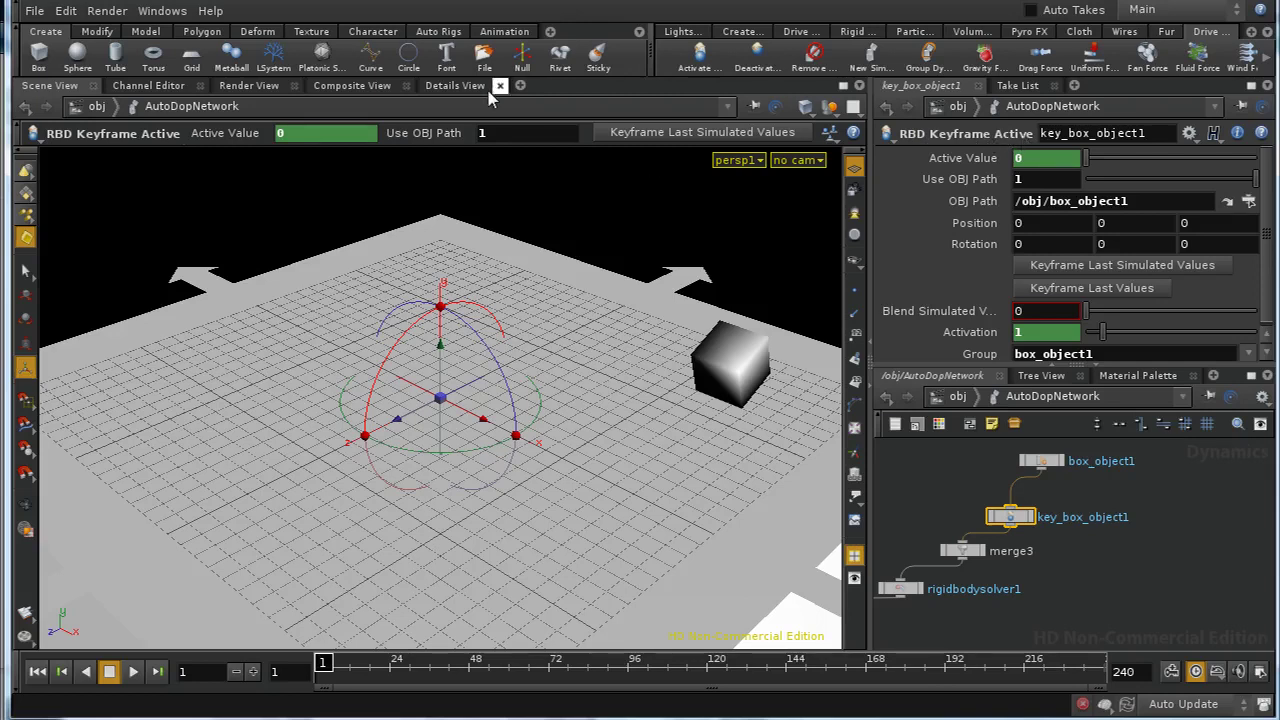
# In the Details View, expand box_object1 > SolverParms > ActiveValue > Options to show 'active 0'
pyautogui.click(455, 85)
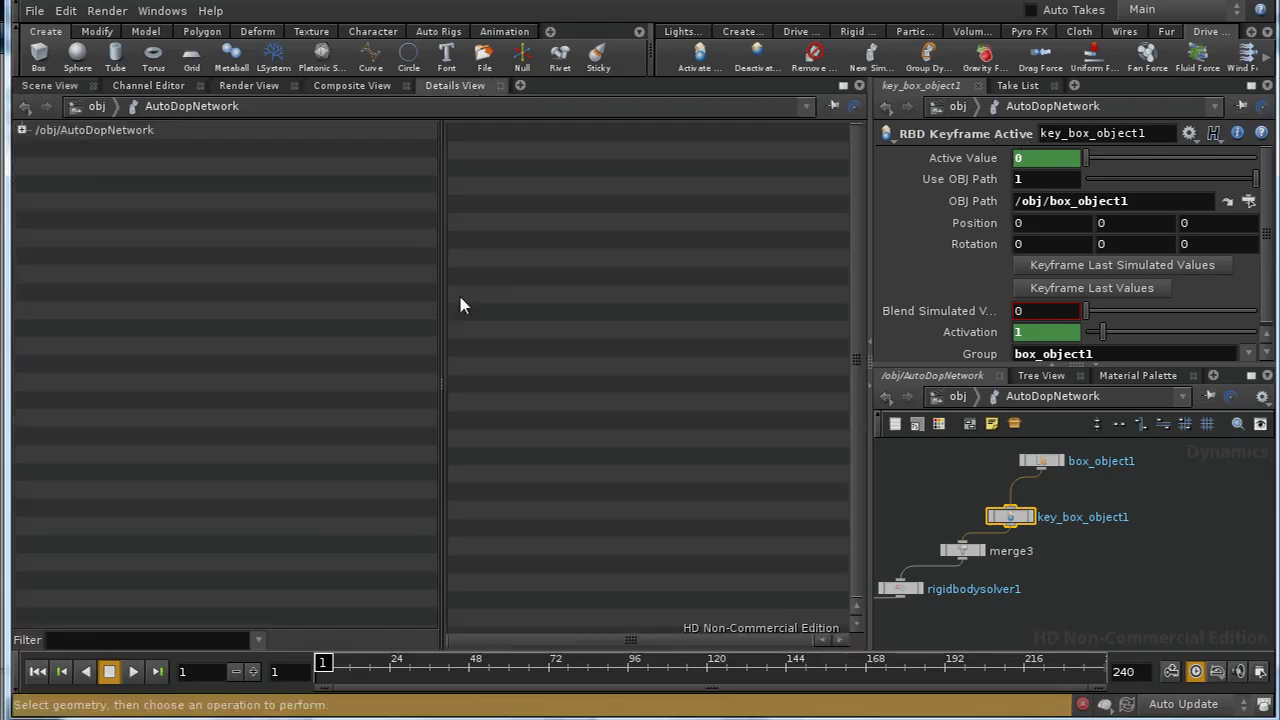
pyautogui.click(21, 130)
pyautogui.click(40, 185)
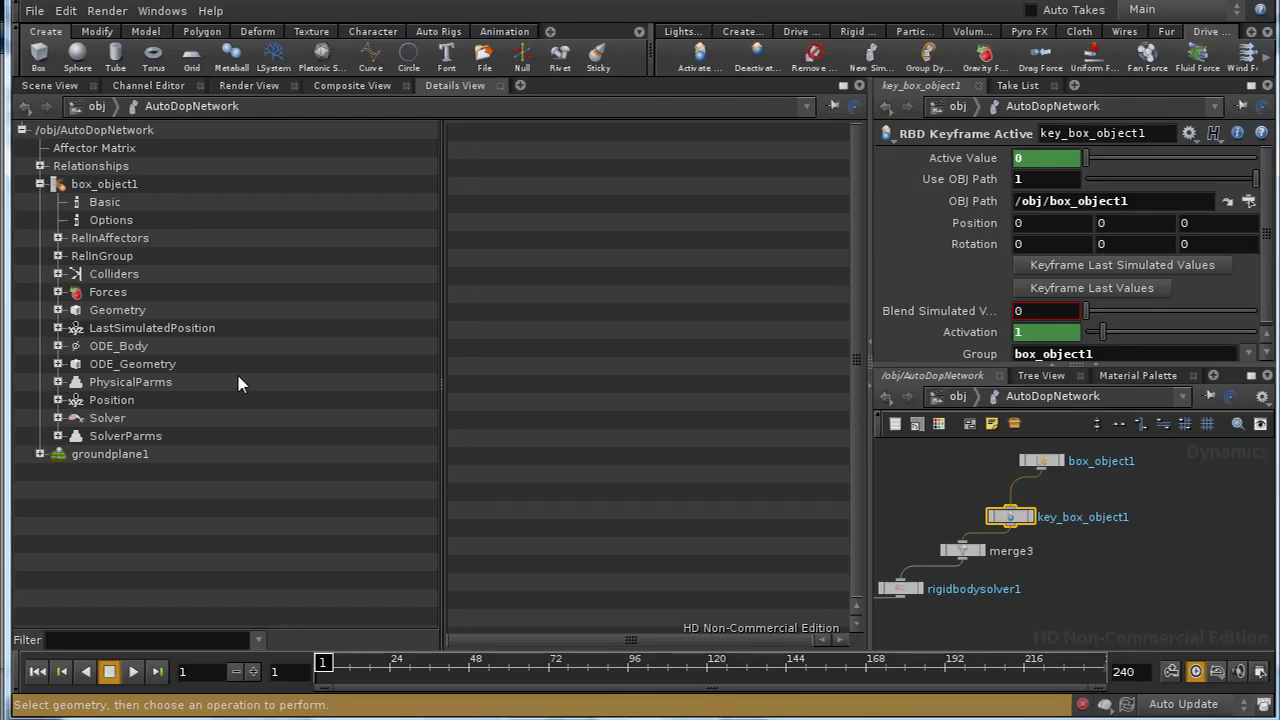
pyautogui.click(128, 438)
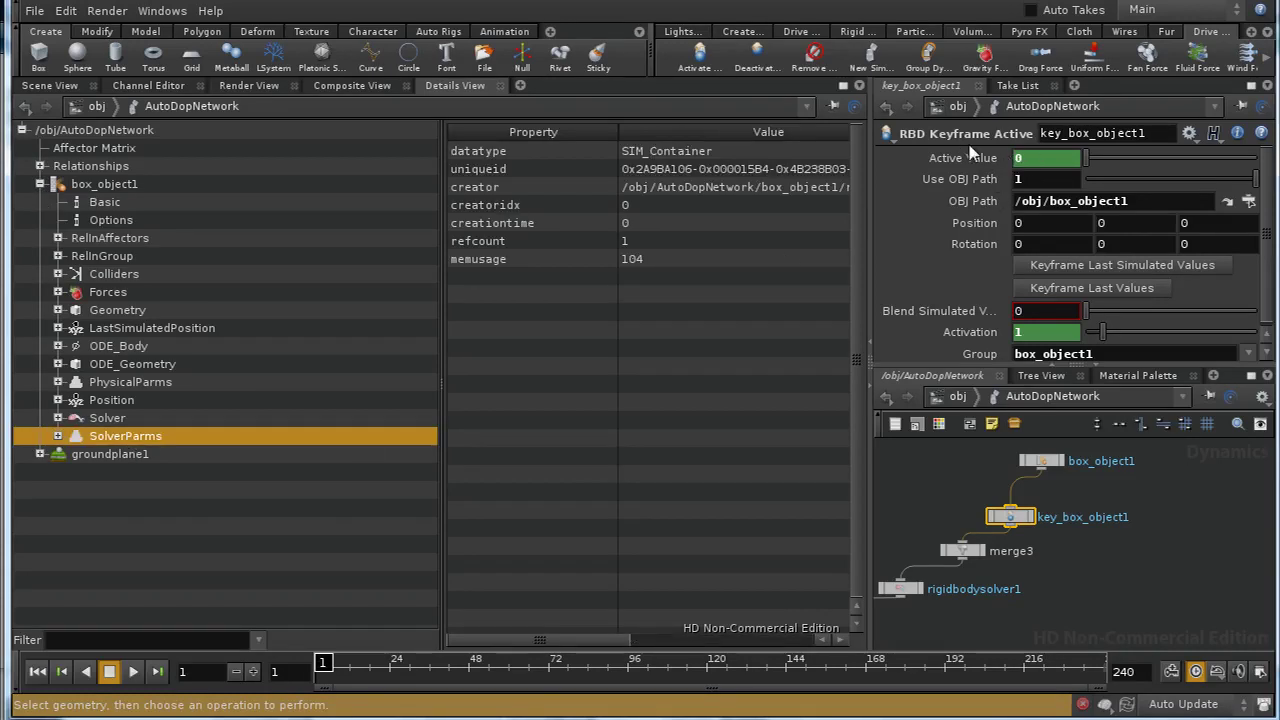
pyautogui.click(58, 436)
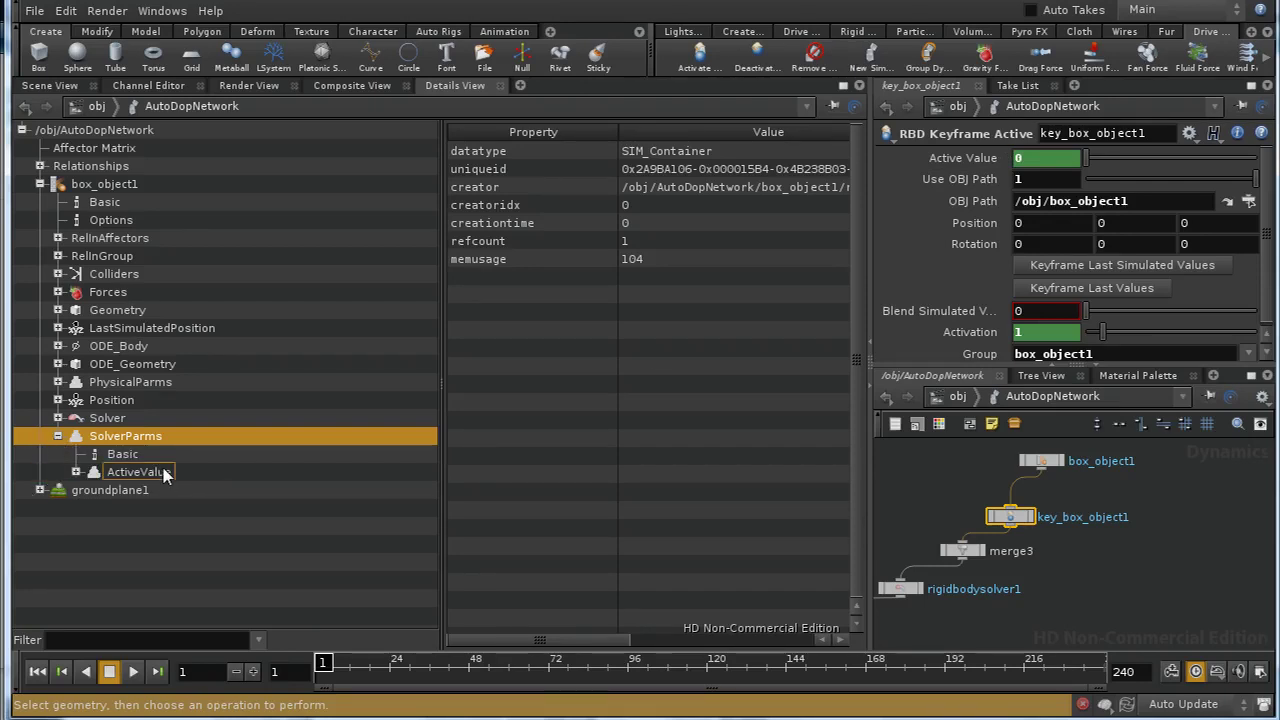
pyautogui.click(165, 476)
pyautogui.click(76, 472)
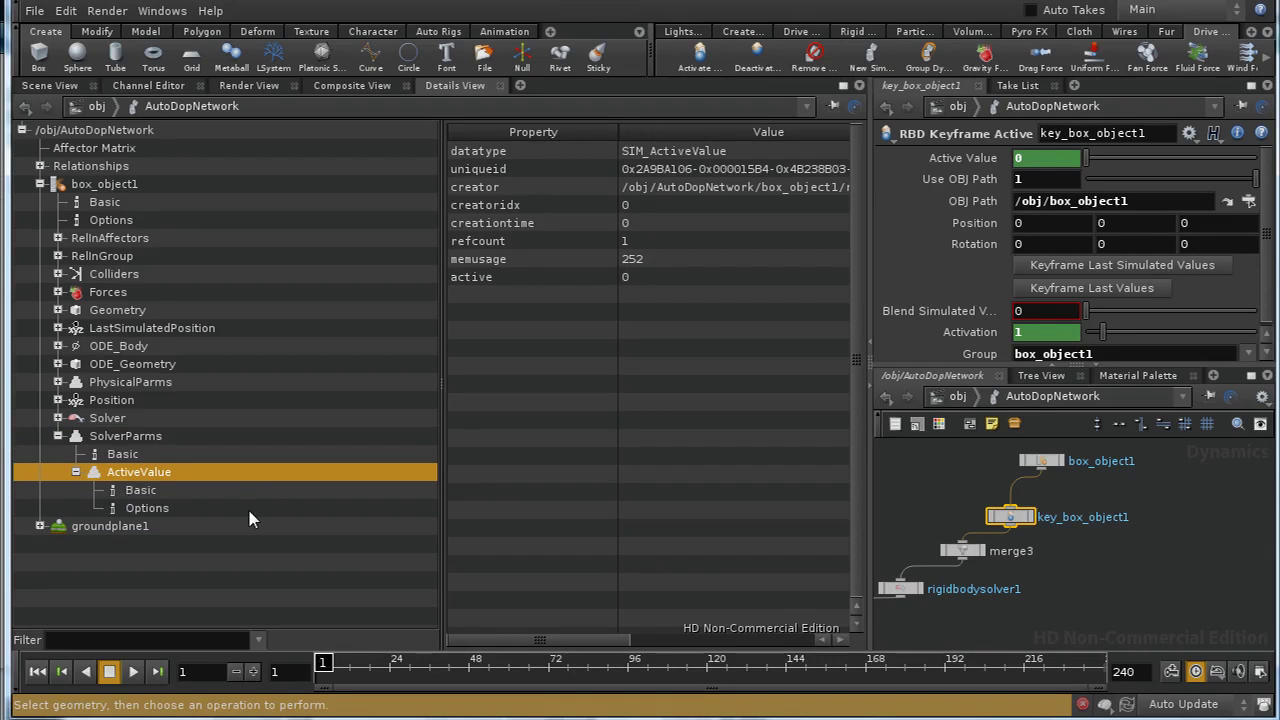
pyautogui.click(222, 526)
pyautogui.click(218, 510)
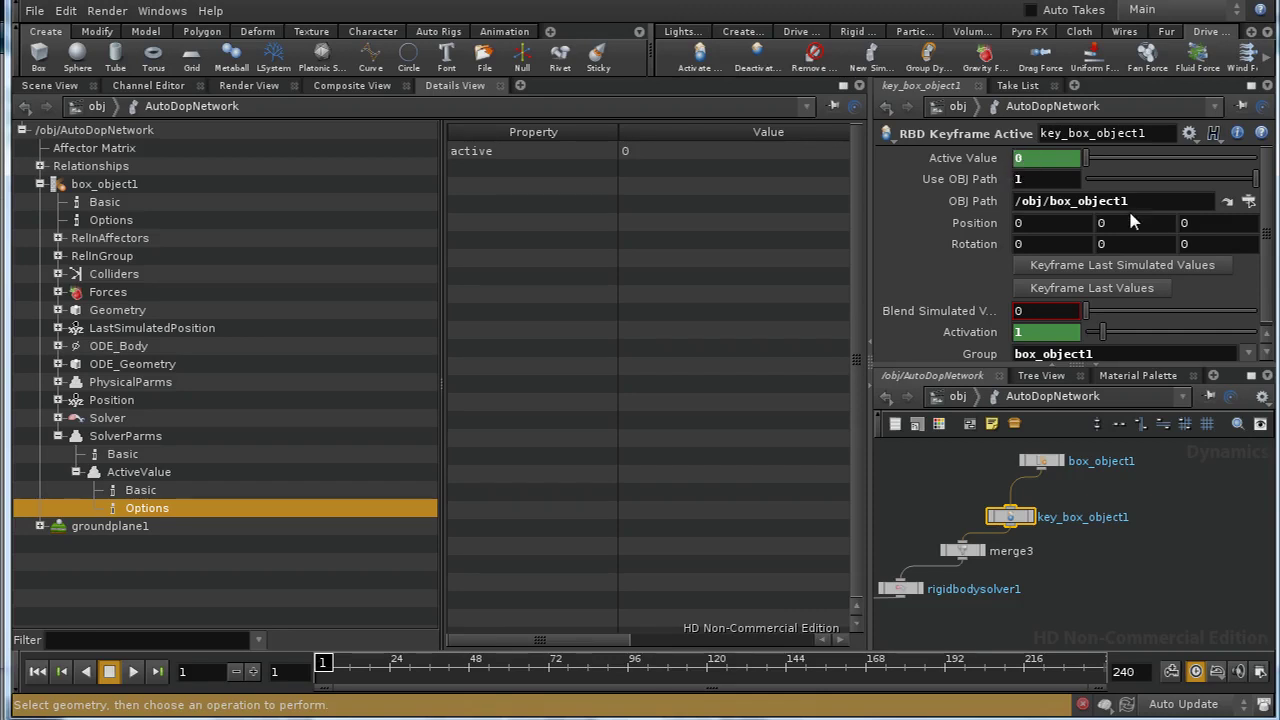
pyautogui.moveTo(1095, 550); pyautogui.dragTo(1164, 523, button='middle')
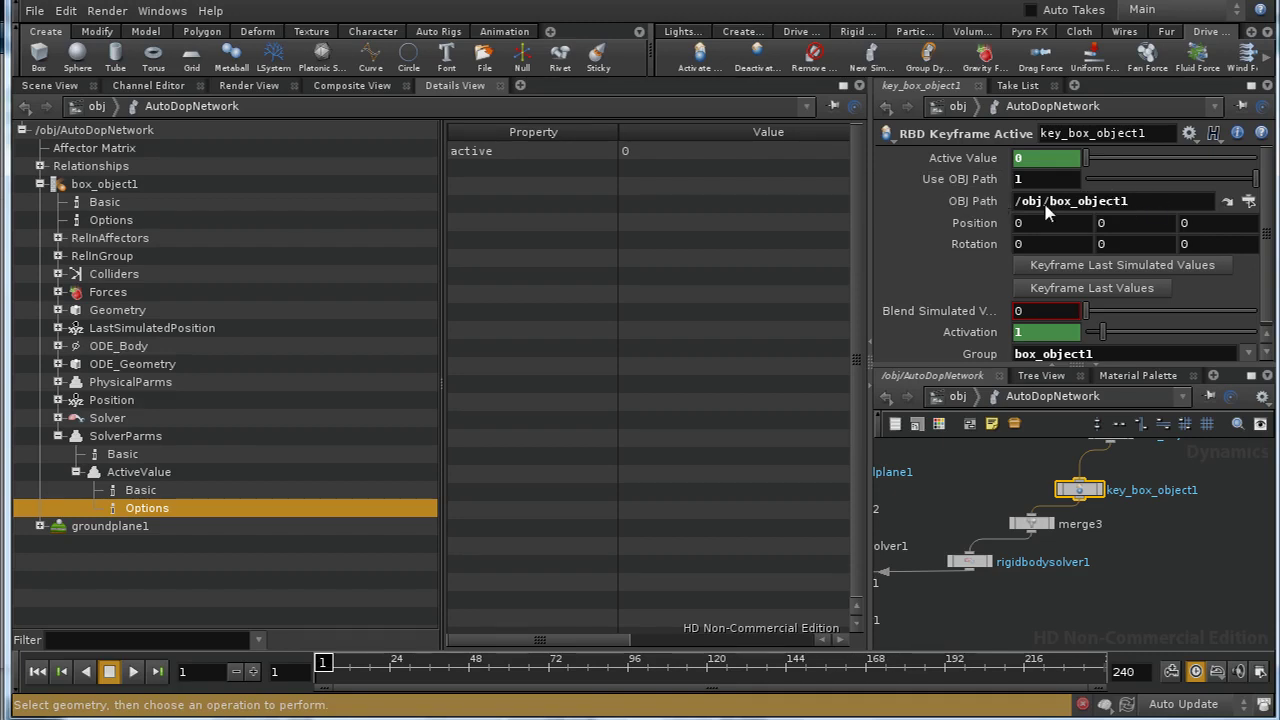
# In the Scene View, play the box simulation, then stop and return to frame 1
pyautogui.click(55, 86)
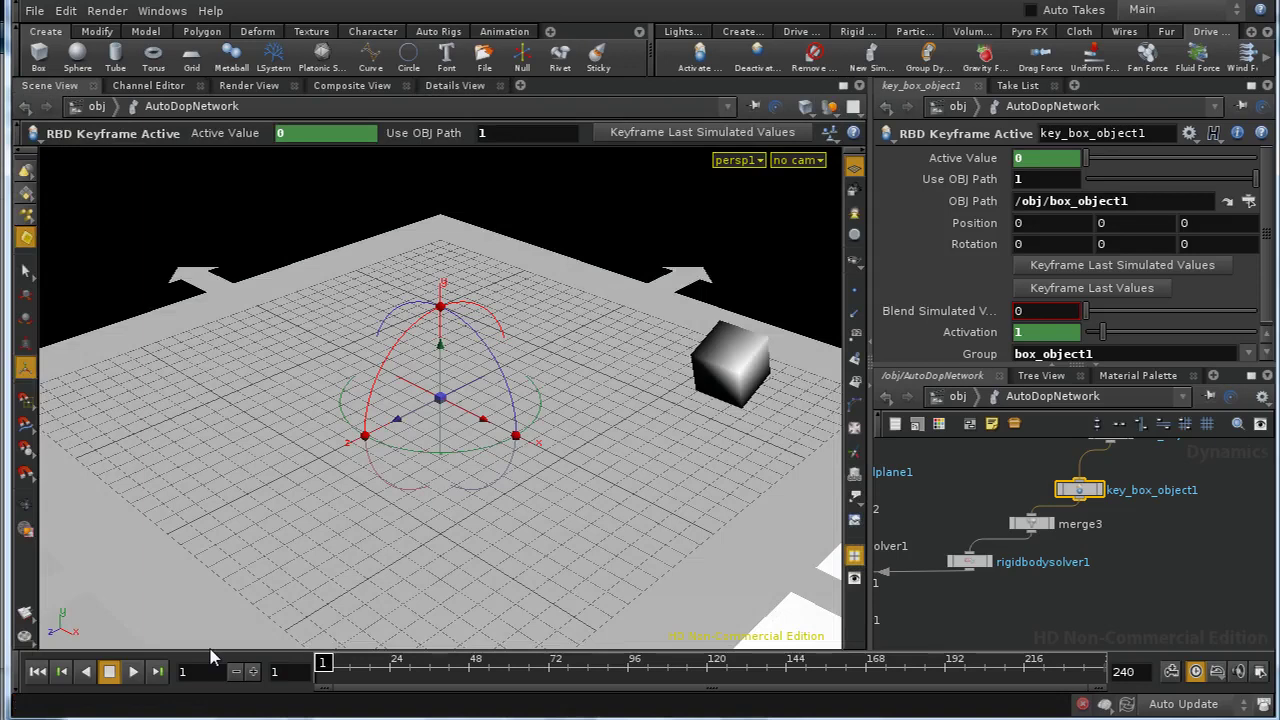
pyautogui.click(133, 671)
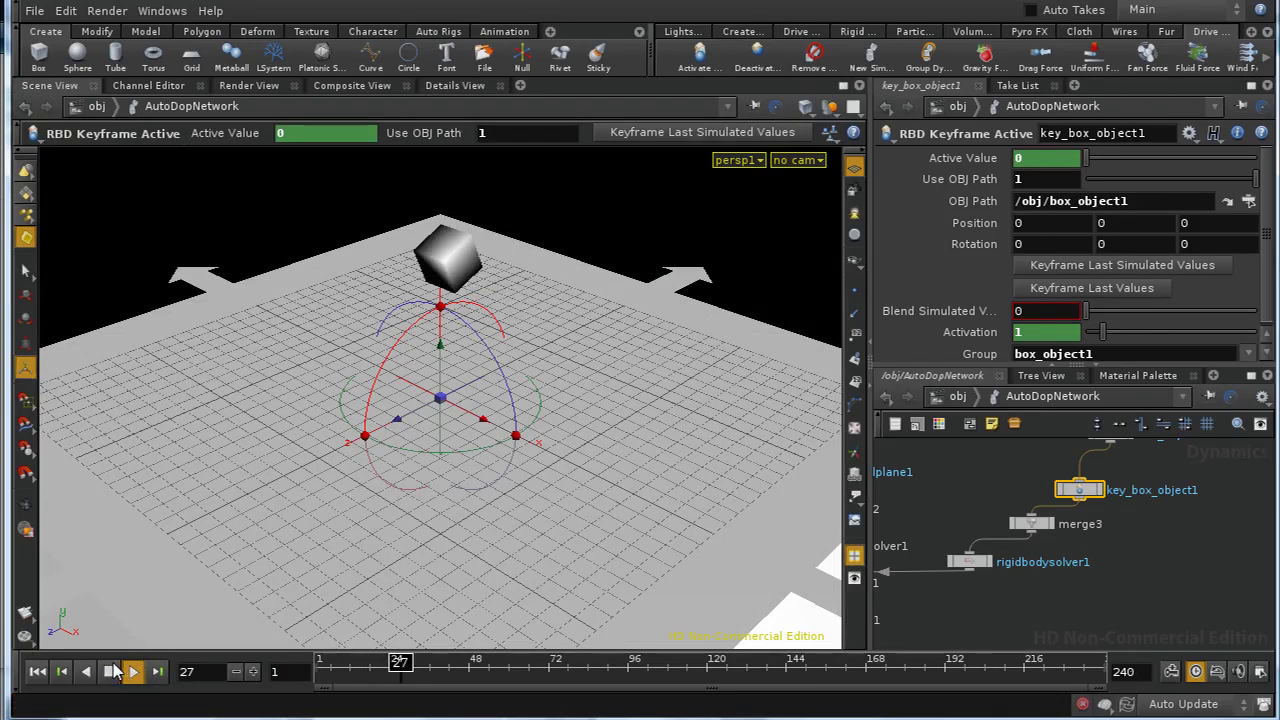
pyautogui.click(112, 671)
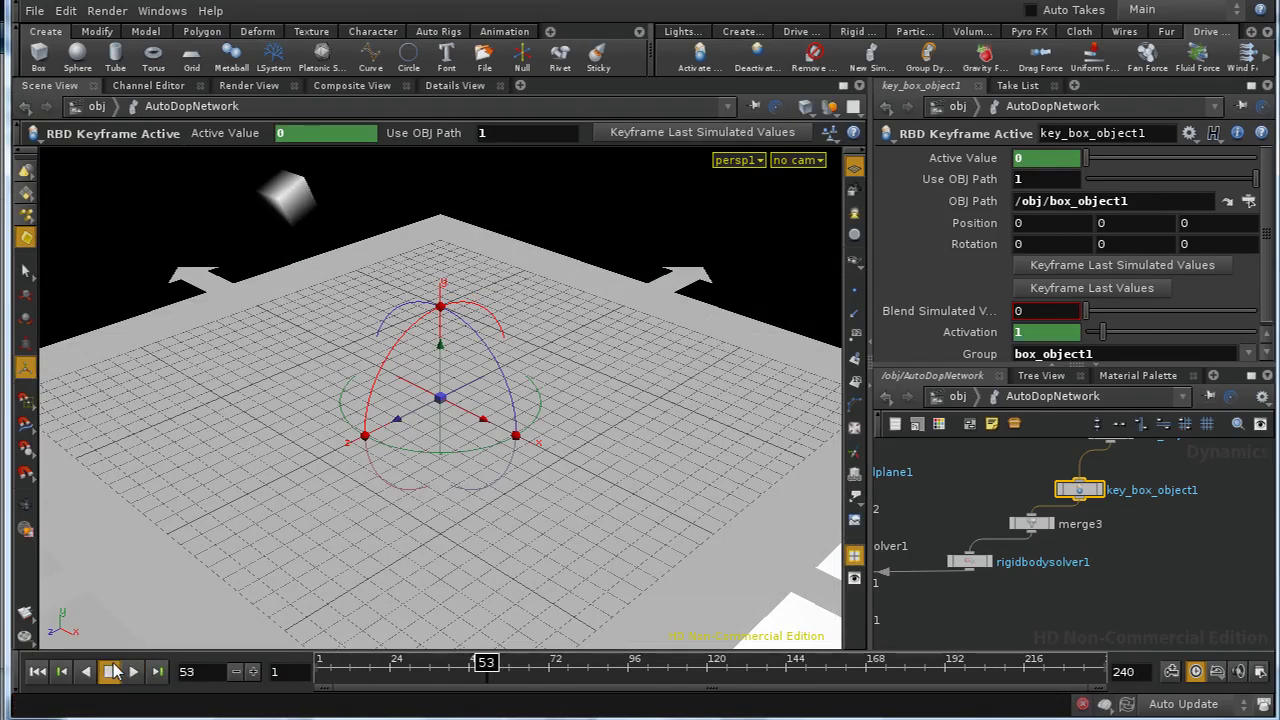
pyautogui.click(37, 671)
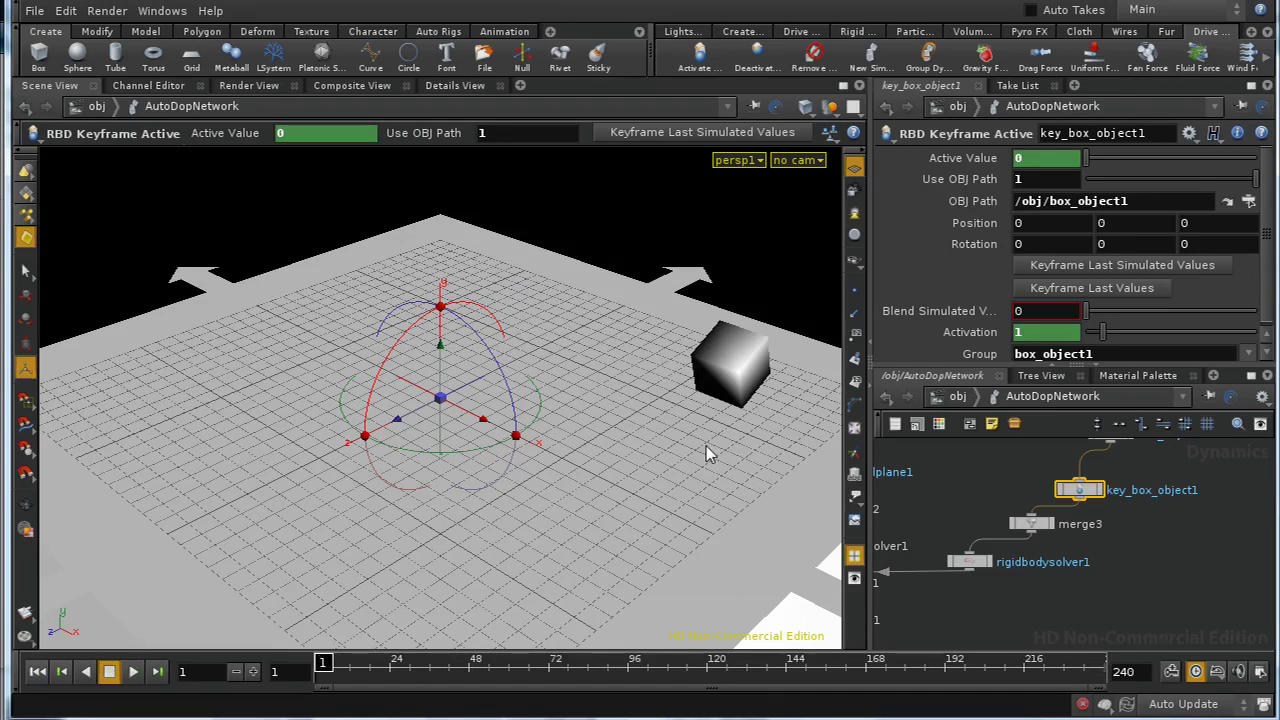
# Toggle Active Value to its expression and back, then show the Channel Editor
pyautogui.moveTo(1221, 501); pyautogui.dragTo(1228, 567, button='middle')
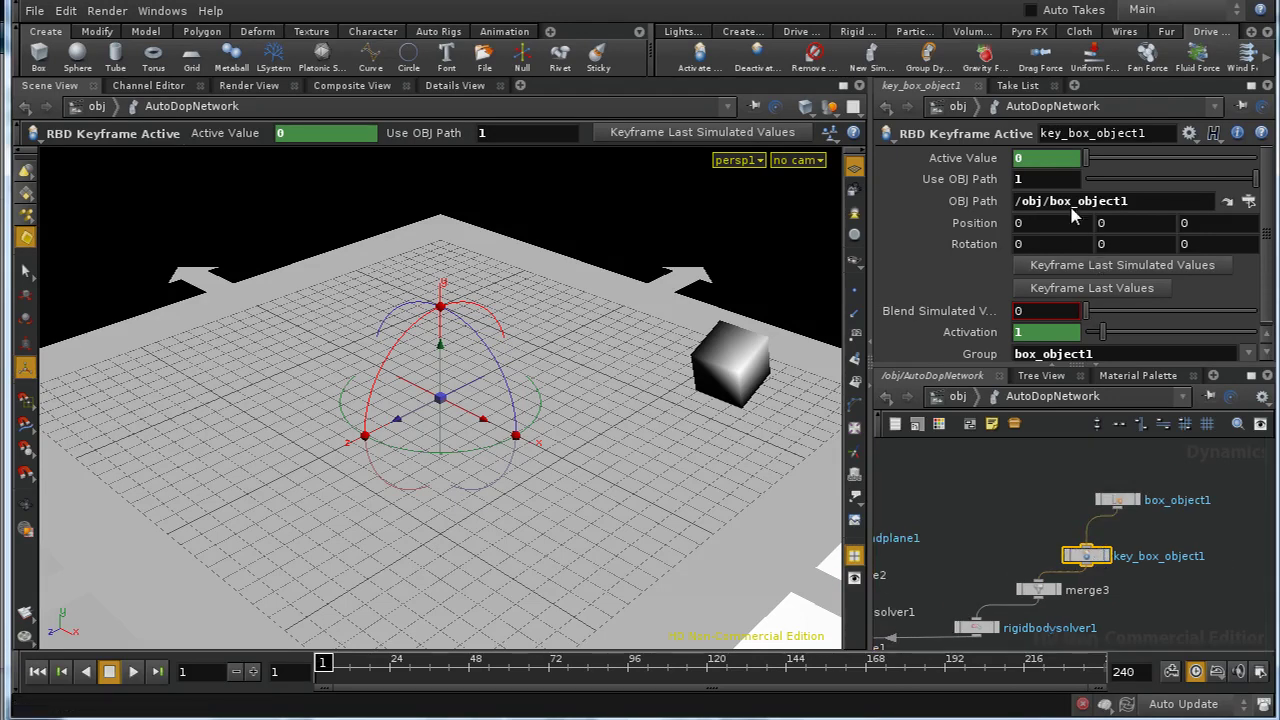
pyautogui.keyDown('alt'); pyautogui.click(1031, 163); pyautogui.keyUp('alt')
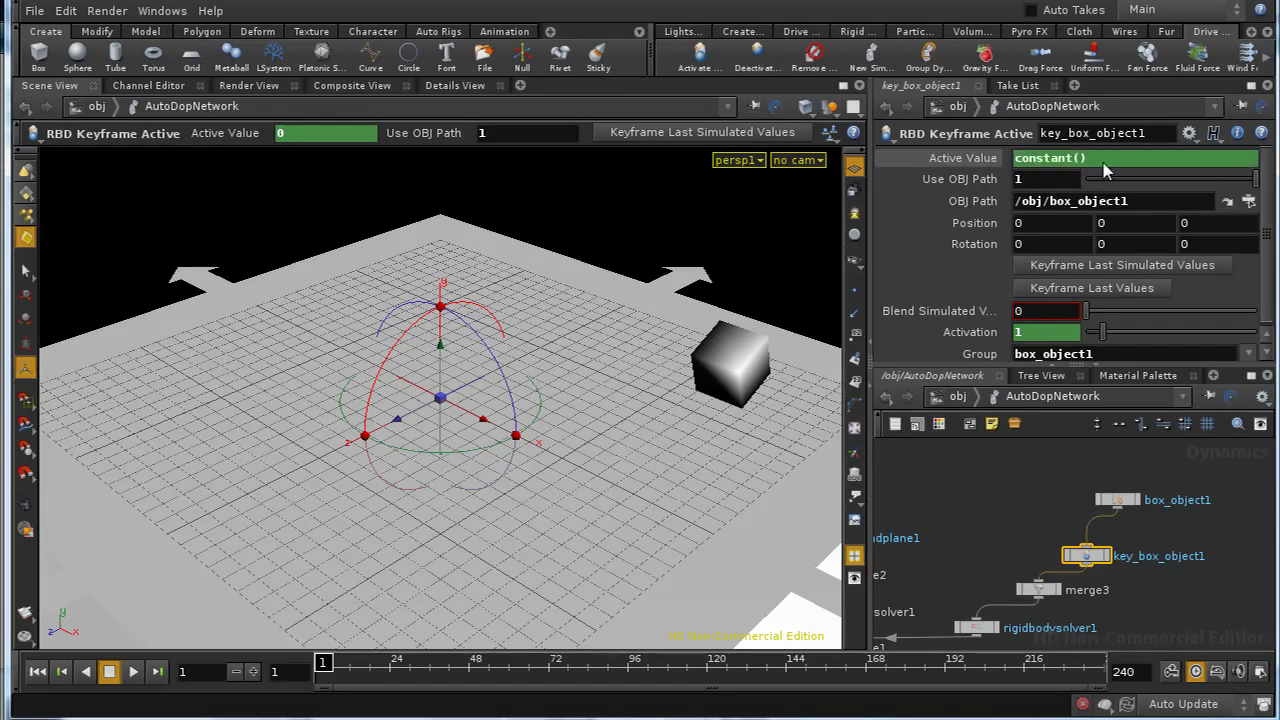
pyautogui.click(962, 158)
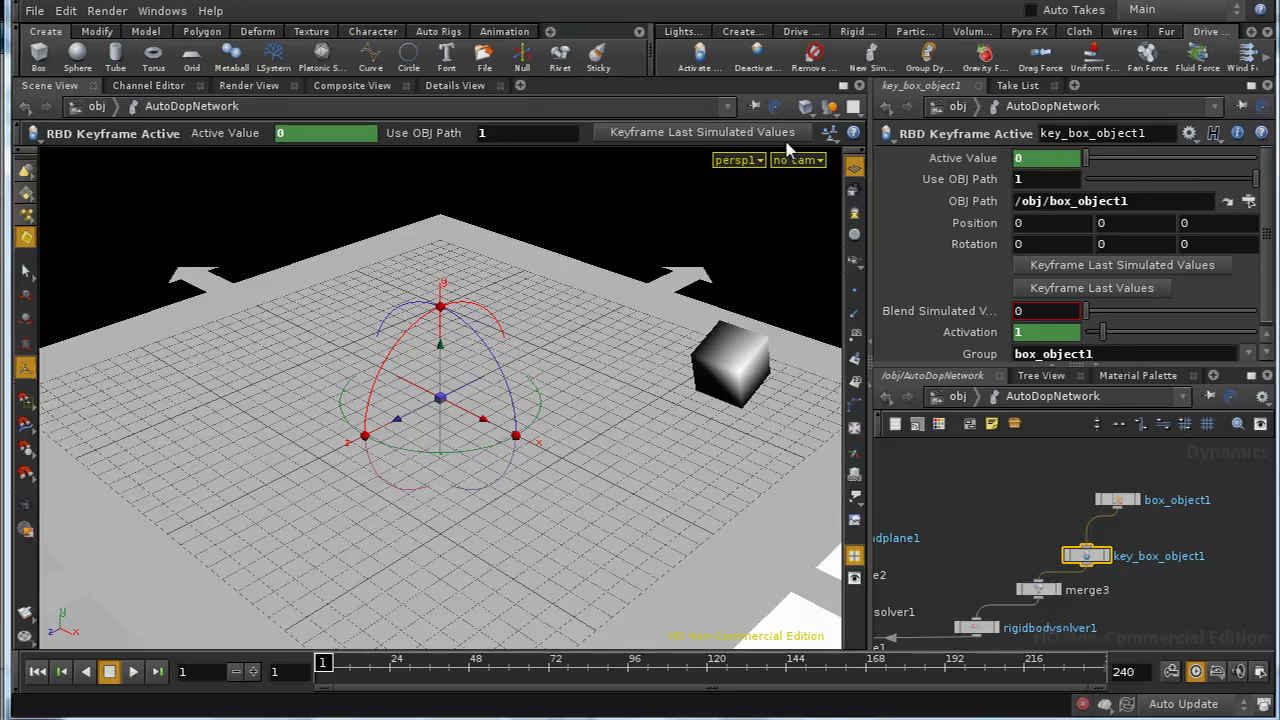
pyautogui.click(150, 86)
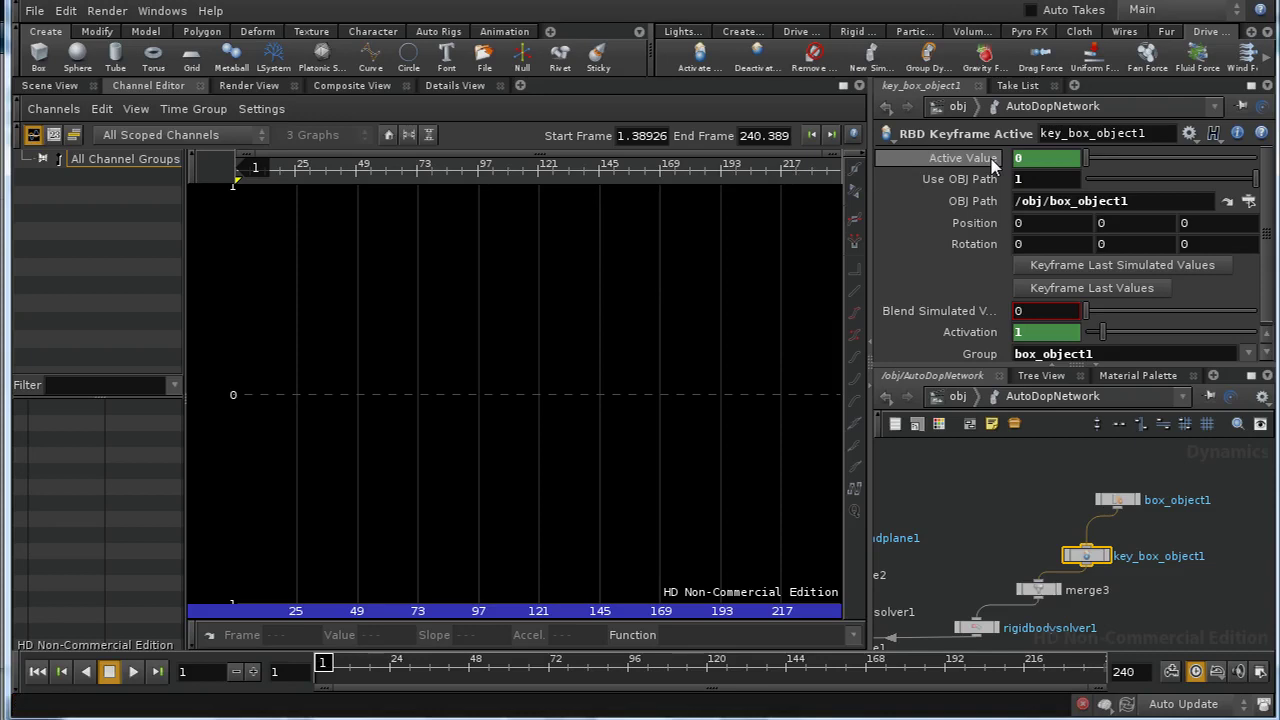
# Load the Active Value channel into the Channel Editor and key it to 1 at frame 25
pyautogui.moveTo(989, 157); pyautogui.dragTo(602, 518)
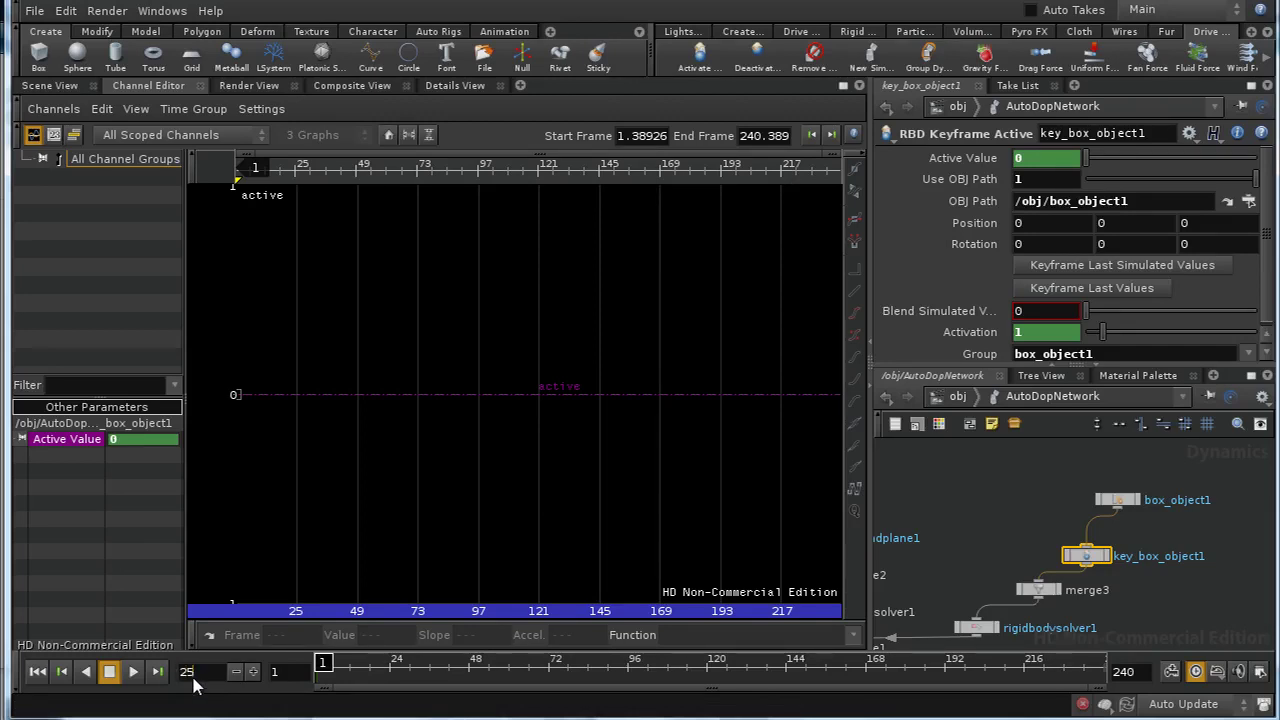
pyautogui.press('Return')
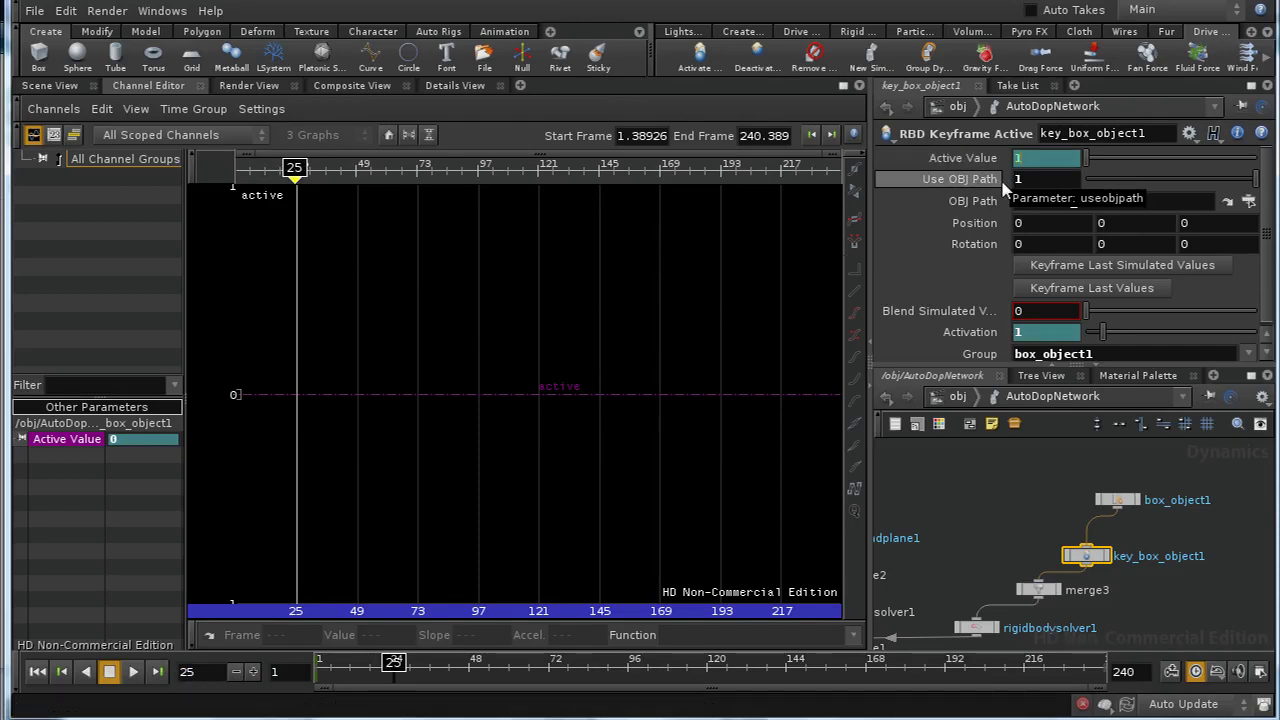
pyautogui.keyDown('alt'); pyautogui.click(963, 158); pyautogui.keyUp('alt')
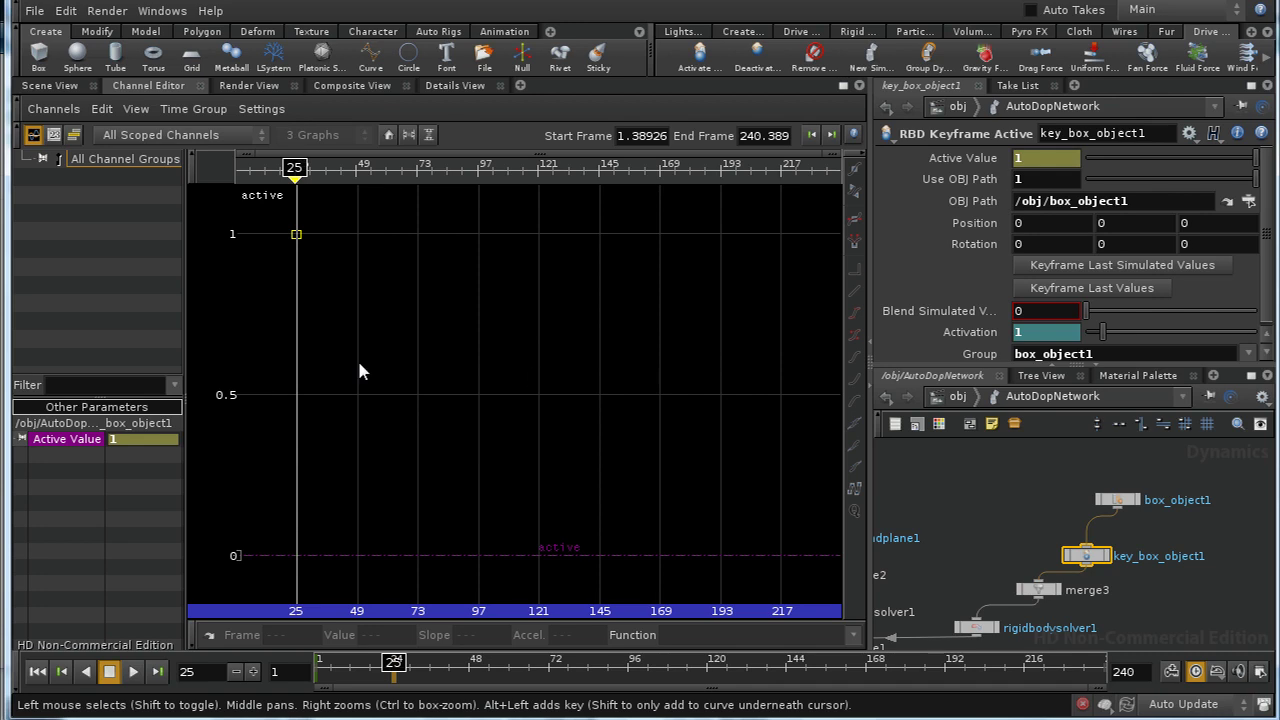
pyautogui.keyDown('alt'); pyautogui.click(976, 161); pyautogui.keyUp('alt')
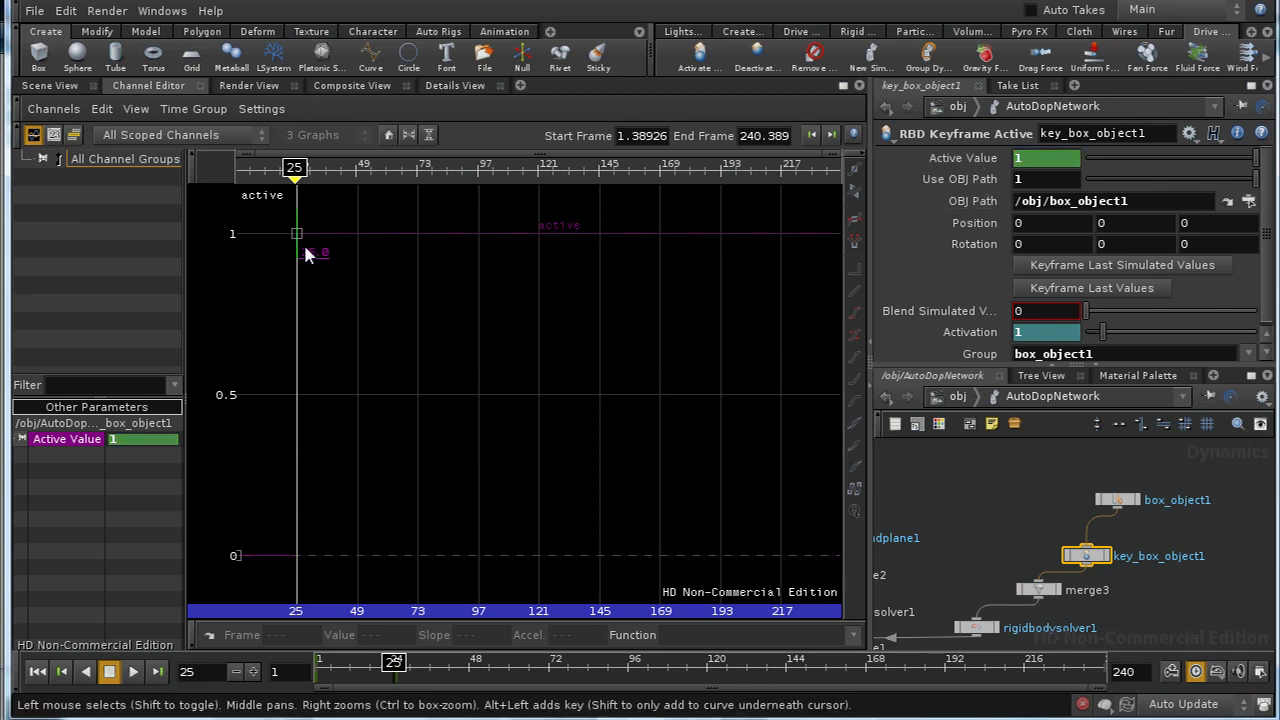
pyautogui.click(962, 158)
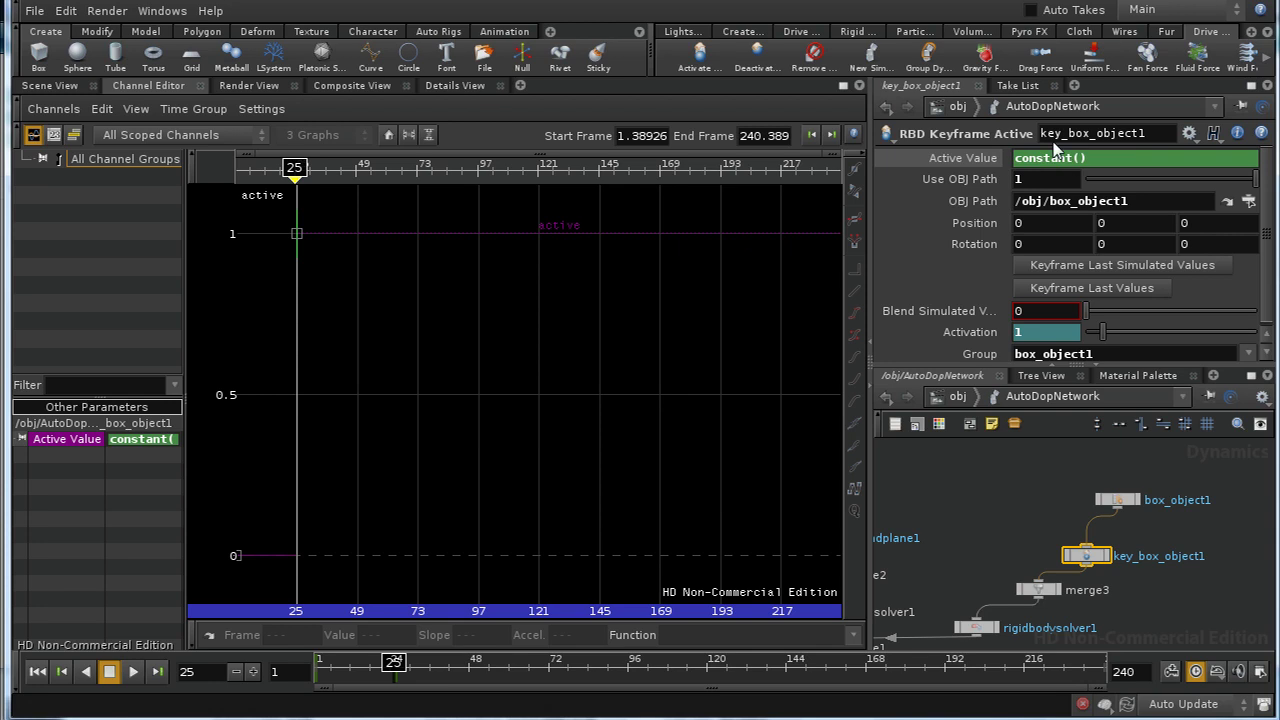
pyautogui.click(962, 158)
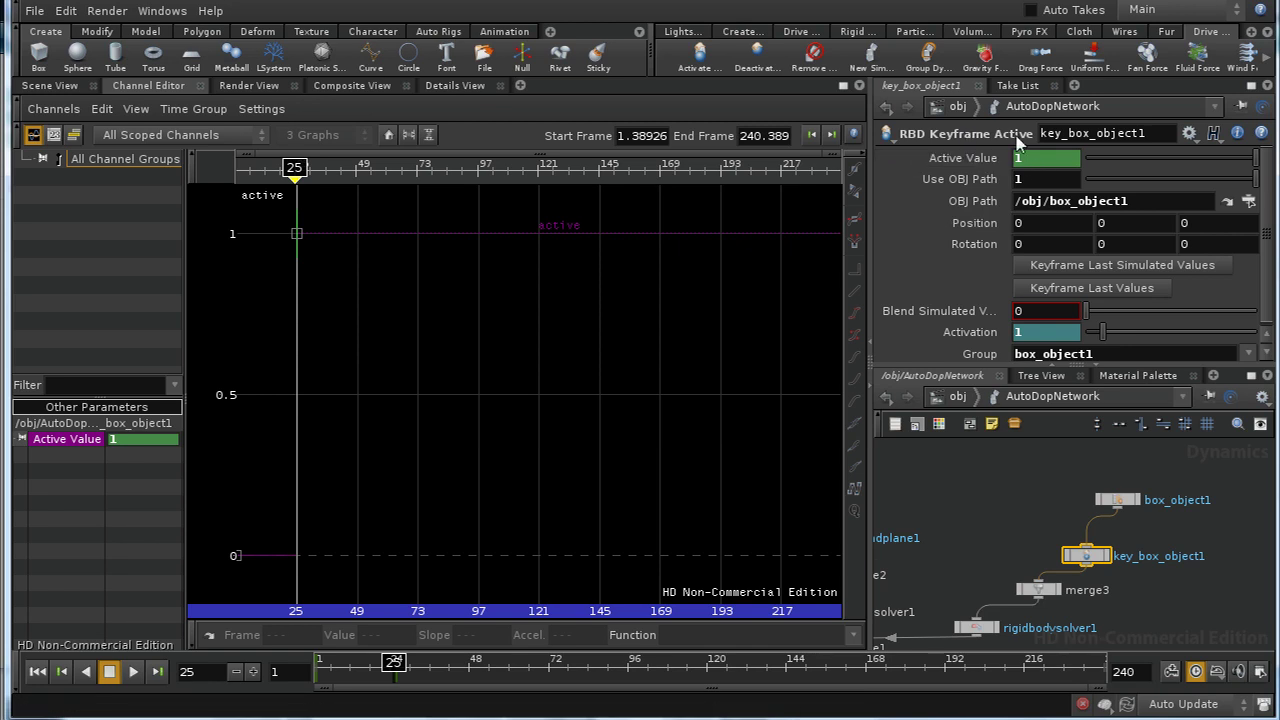
pyautogui.moveTo(1146, 614); pyautogui.dragTo(1146, 562, button='middle')
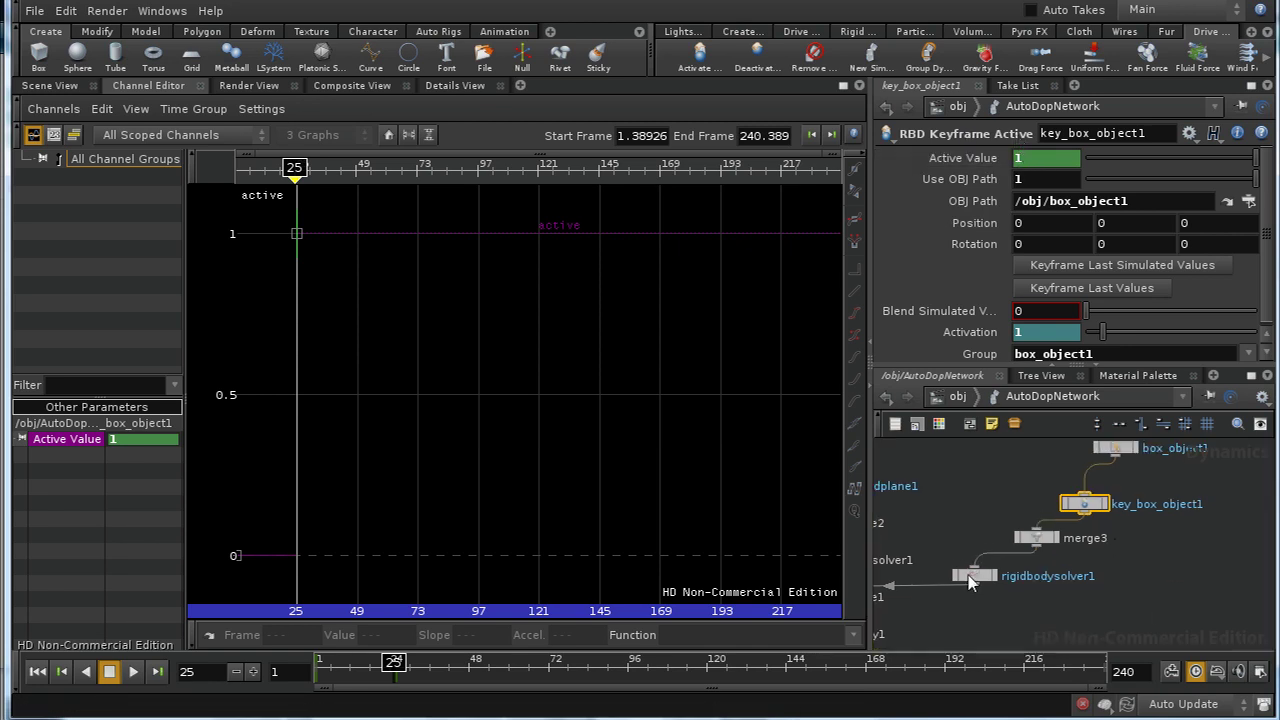
# In the Scene View, play the keyed simulation twice from frame 1, ending back at frame 1
pyautogui.click(42, 85)
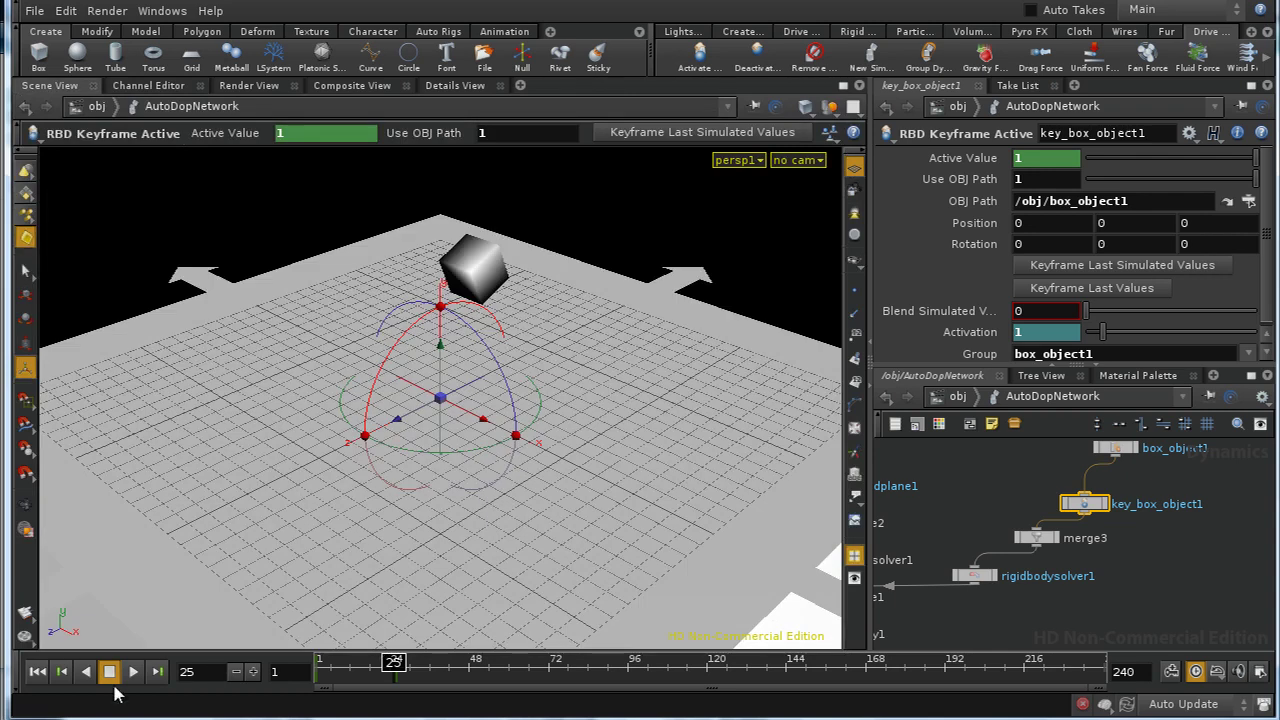
pyautogui.click(37, 671)
pyautogui.click(134, 672)
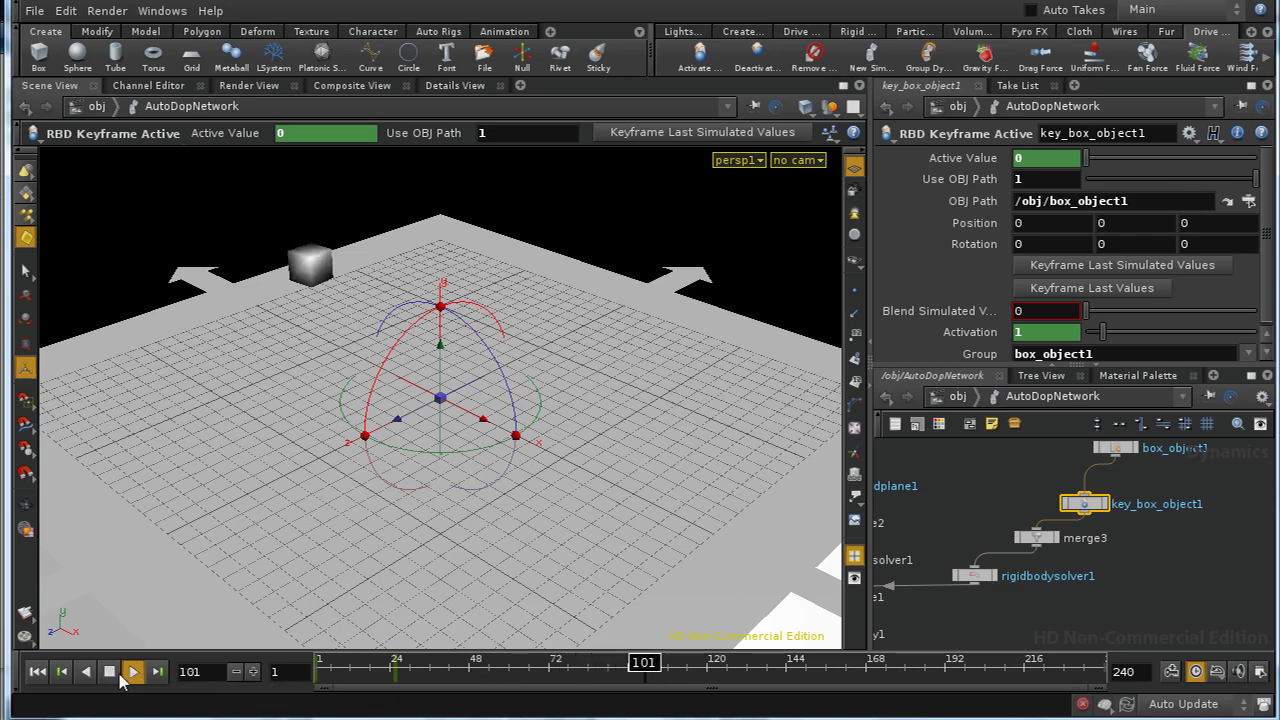
pyautogui.click(109, 671)
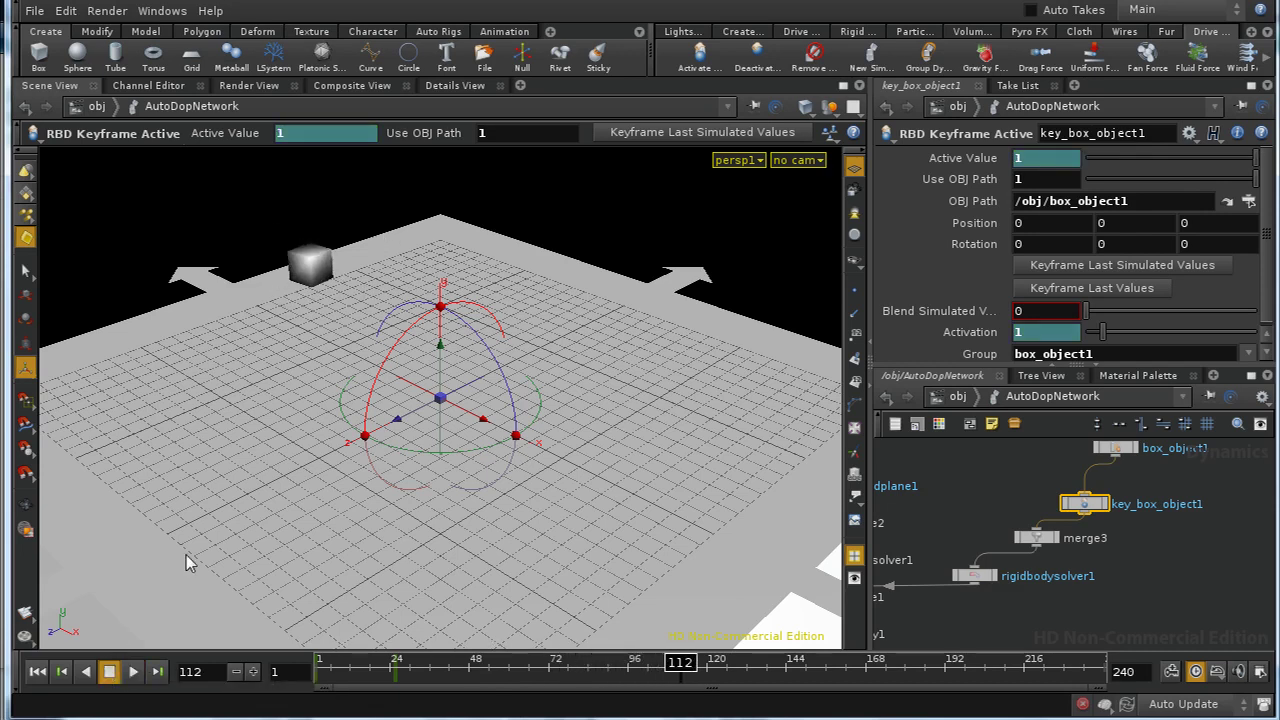
pyautogui.click(40, 673)
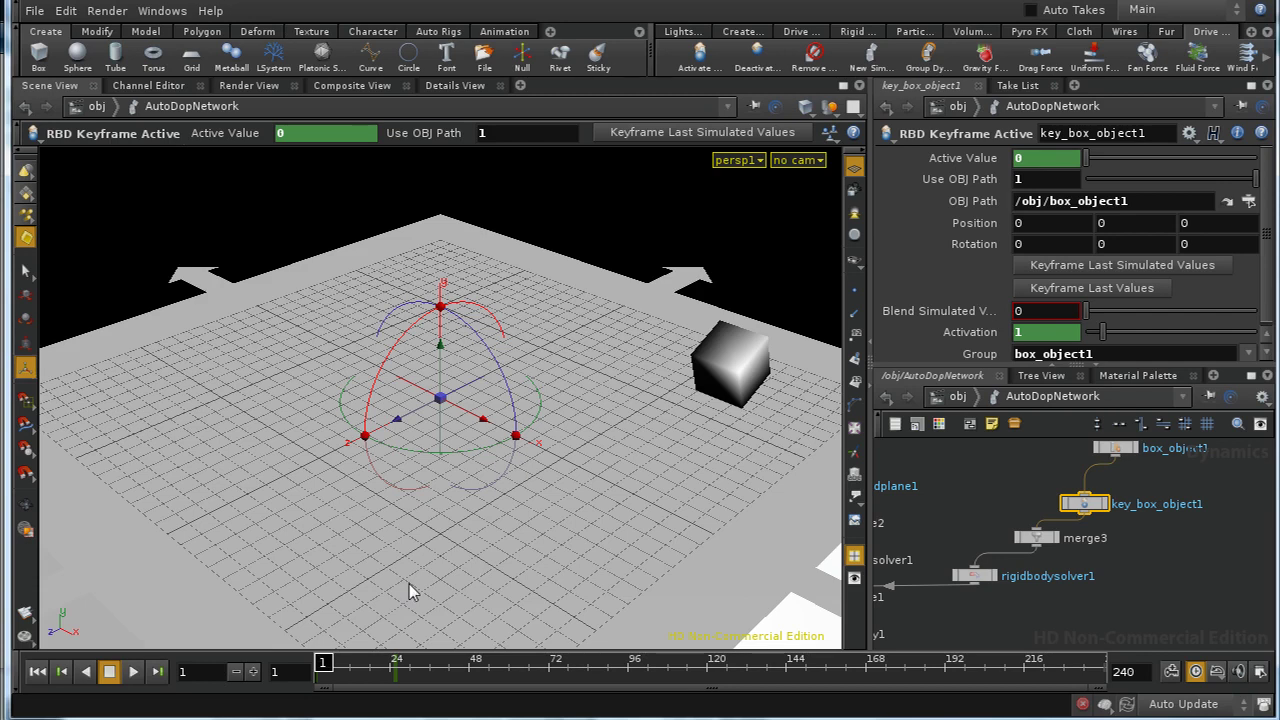
pyautogui.click(131, 673)
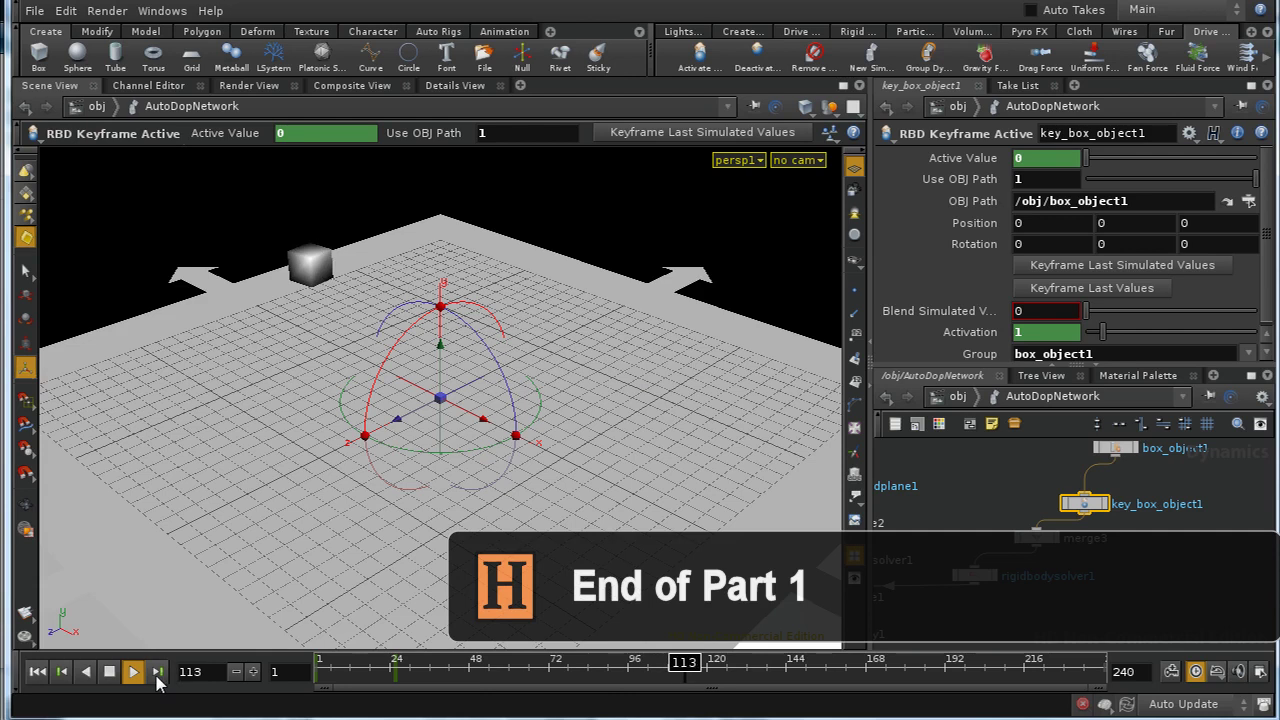
pyautogui.click(111, 672)
pyautogui.click(37, 672)
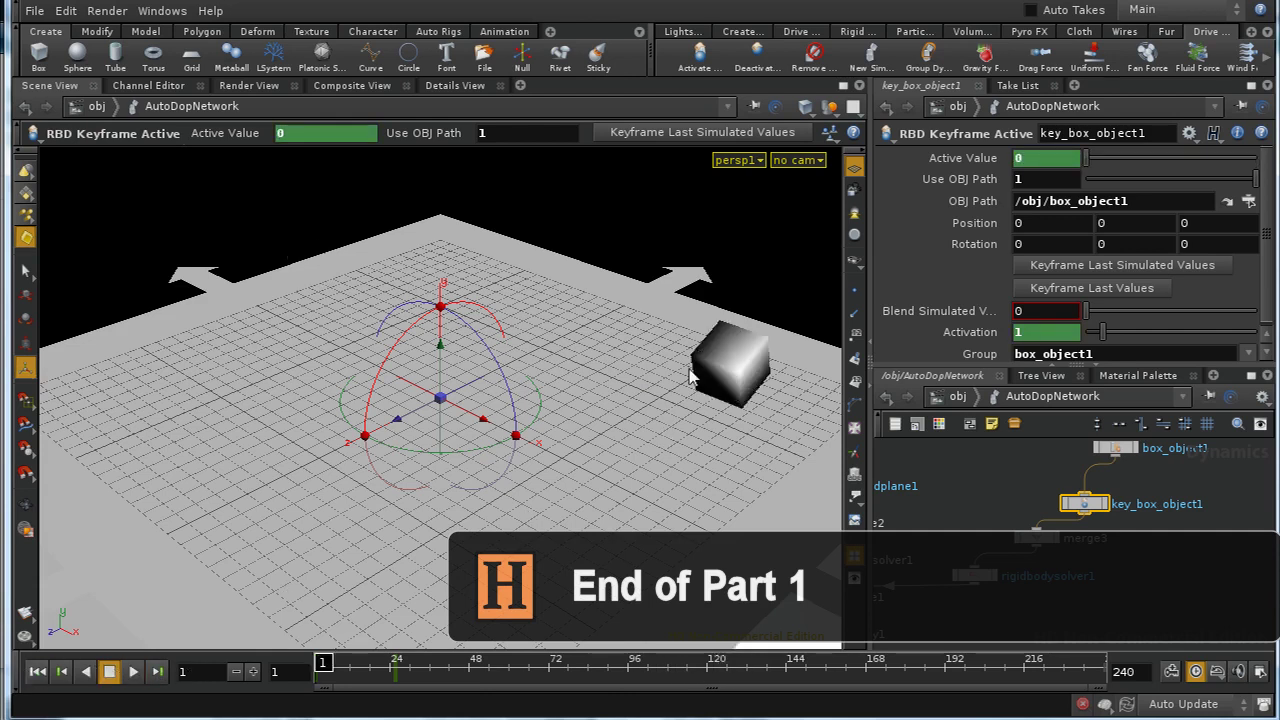